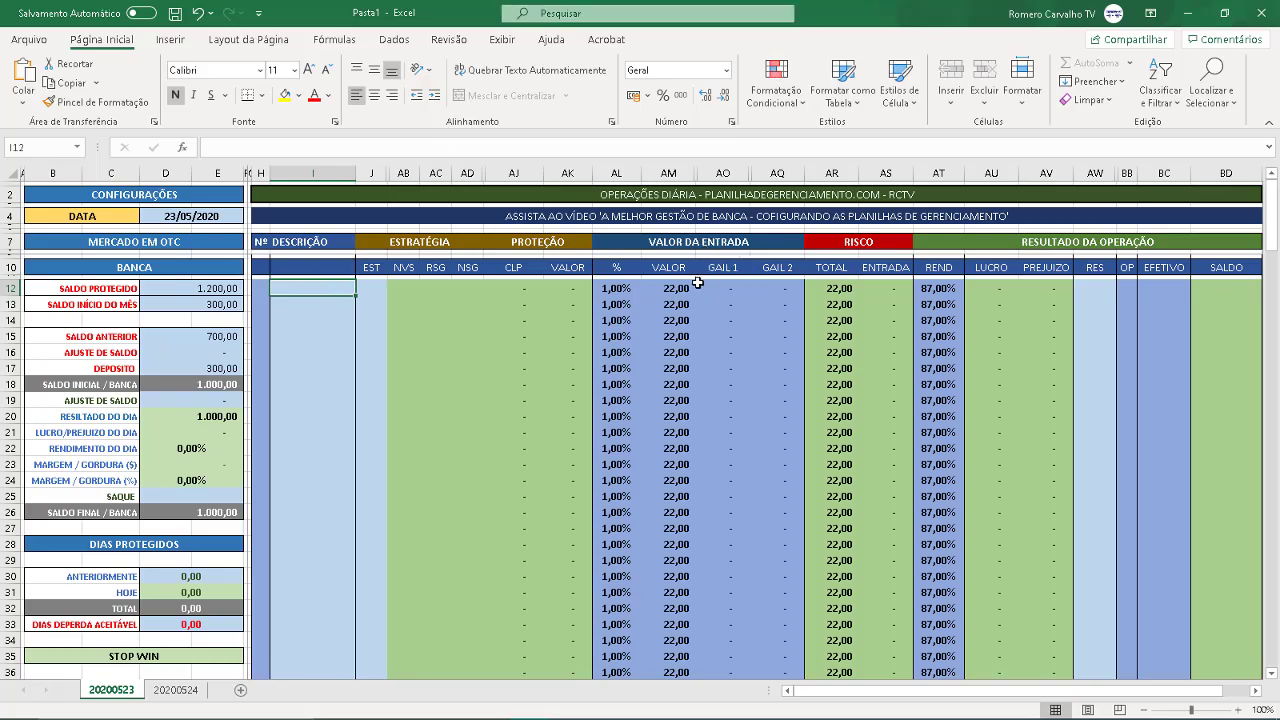
Set the MARTINGALE value in the OPERAÇOES settings to 1
scroll(697, 284, "down", 15)
left_click(204, 343)
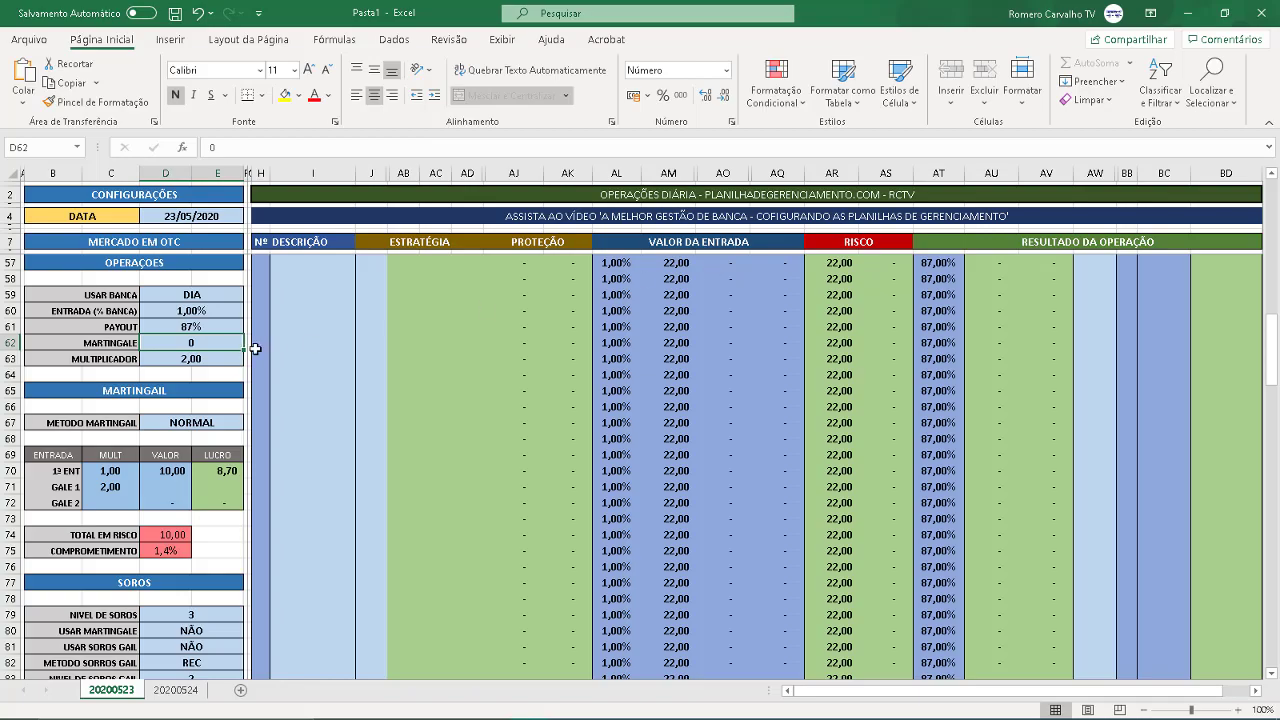
type("1")
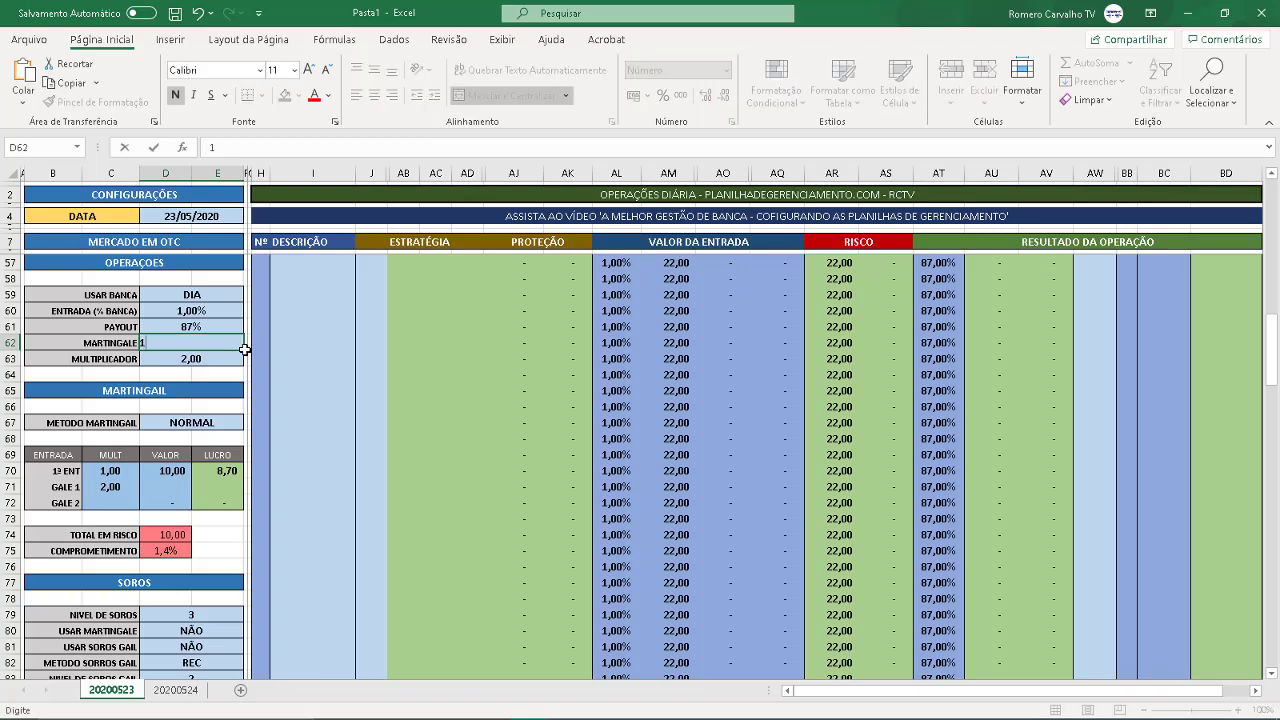
key("ctrl+Return")
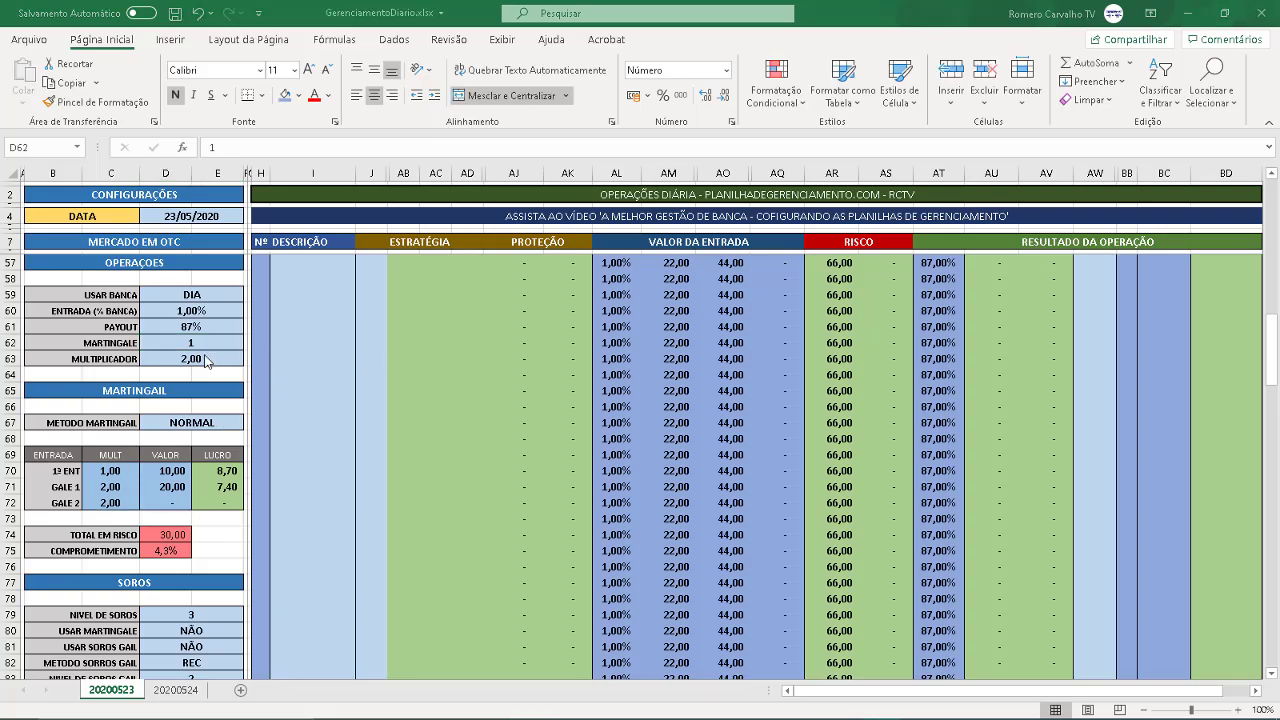
Inspect the first entry and GAIL 1 formulas in row 57, and set the MULTIPLICADOR to 2,3
left_click(206, 360)
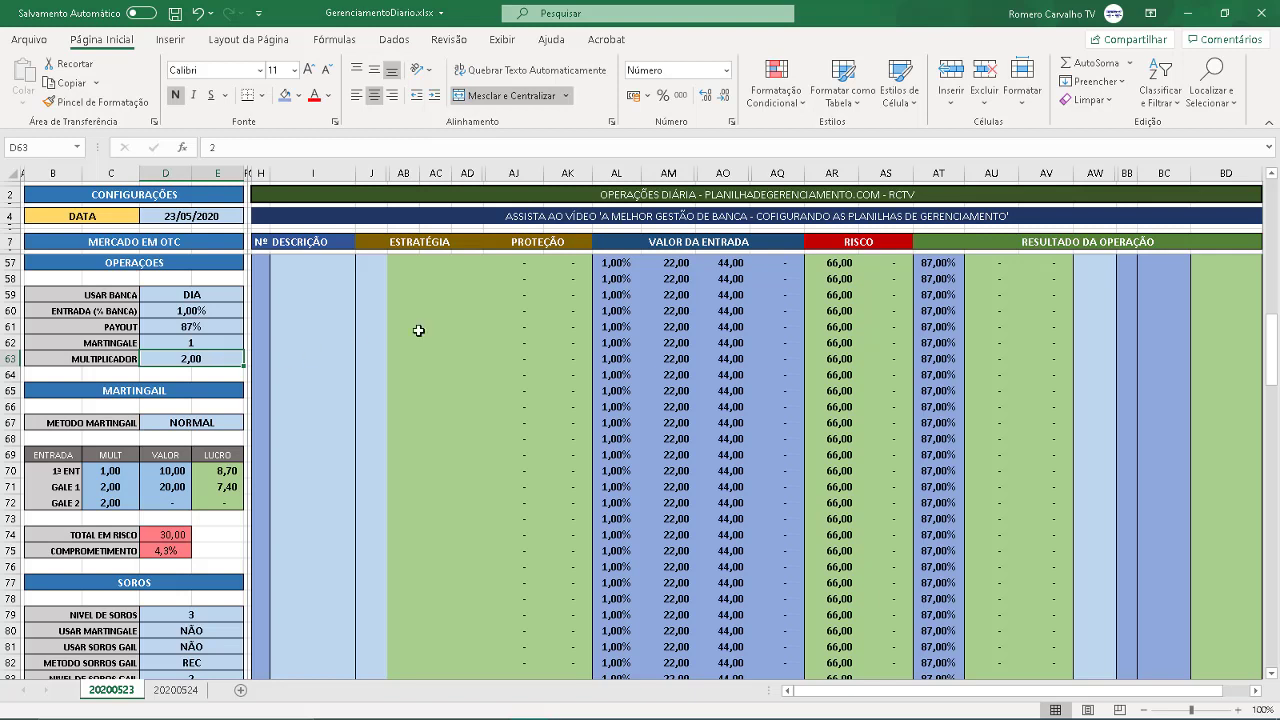
left_click(687, 264)
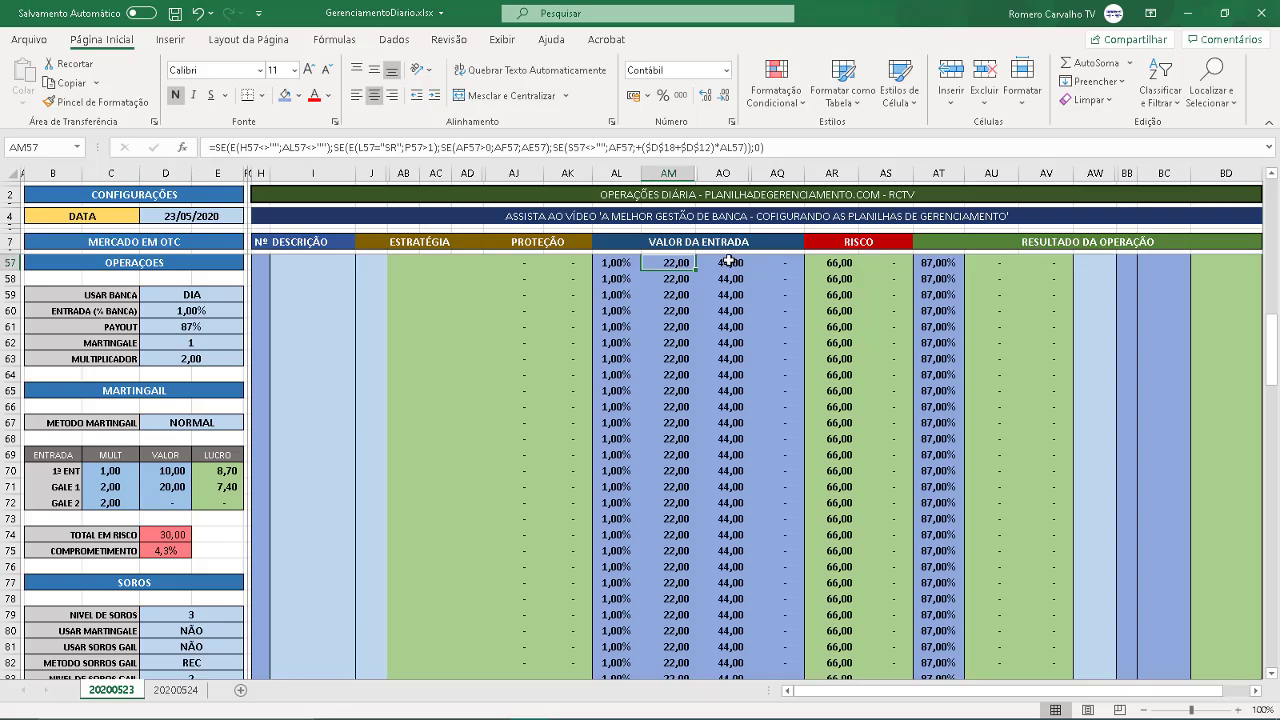
left_click(729, 262)
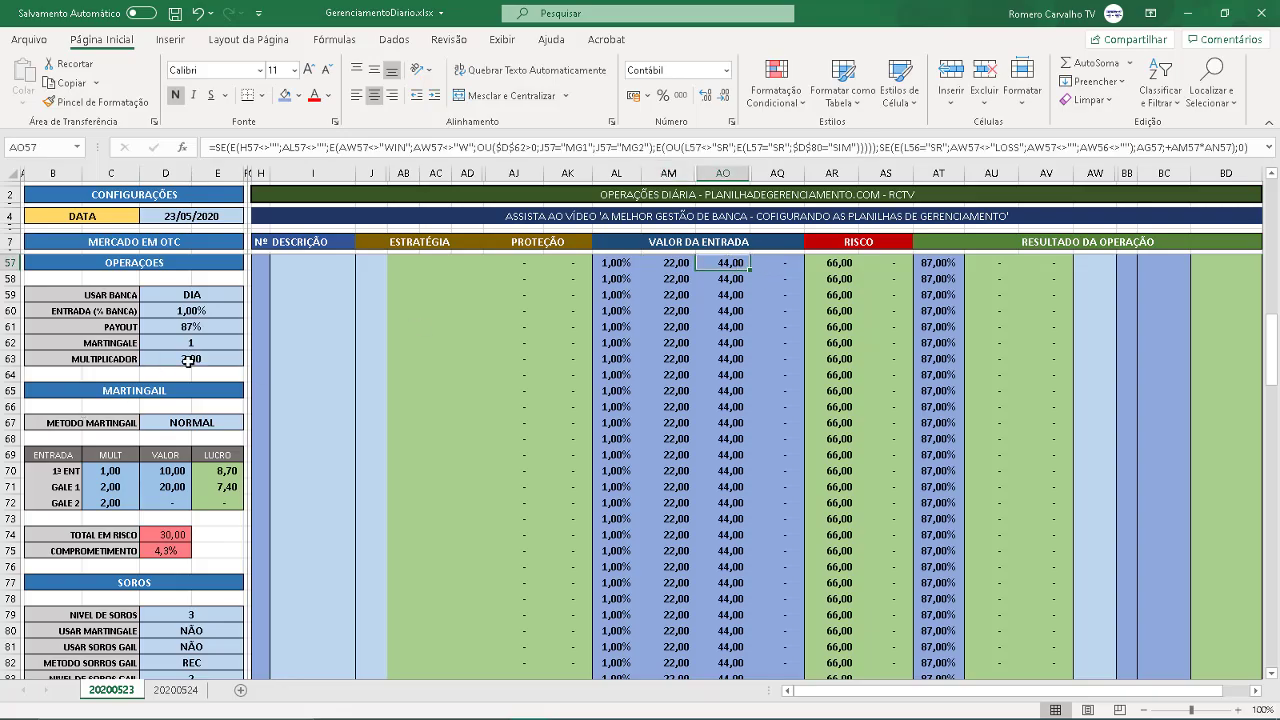
left_click(188, 361)
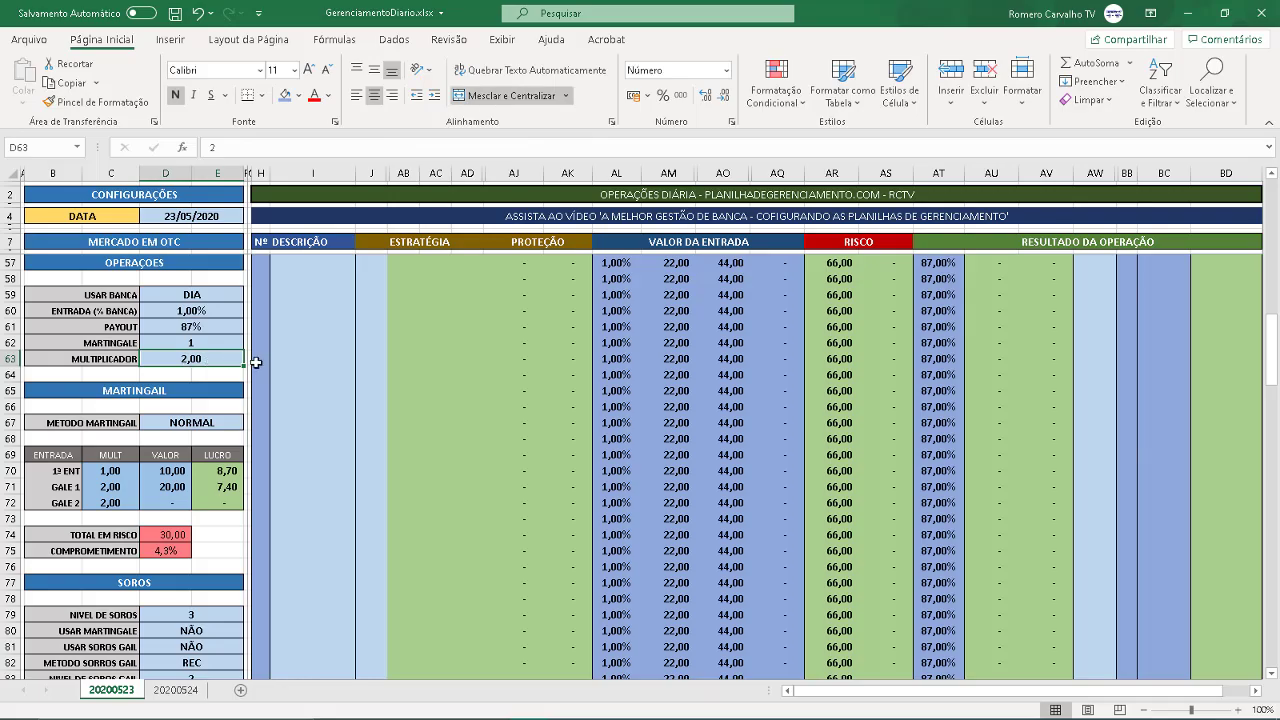
type("2,3")
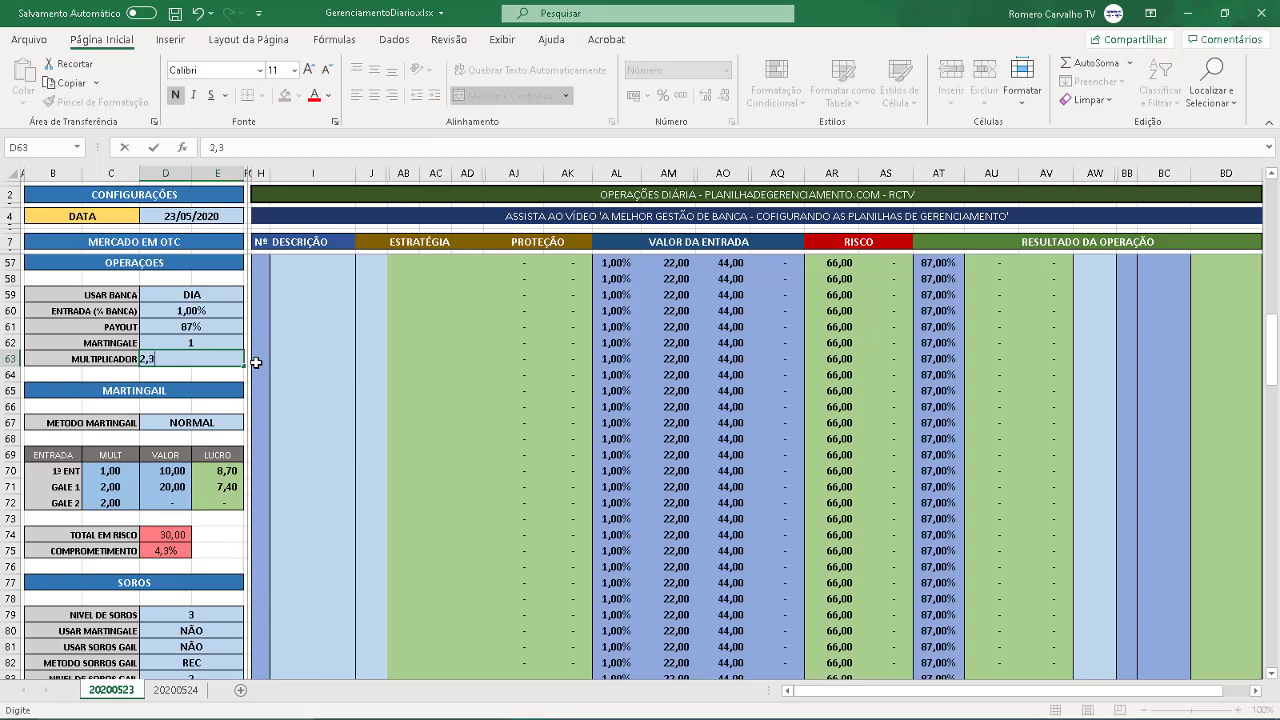
key("Return")
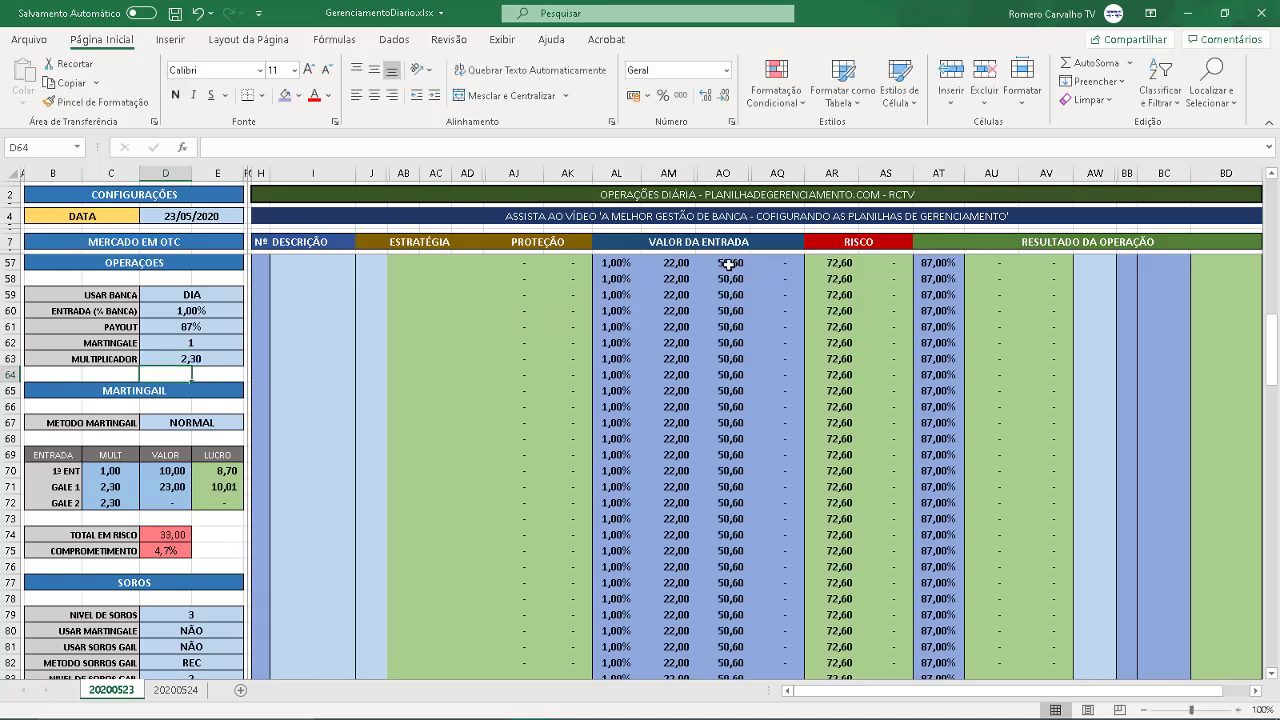
key("Up")
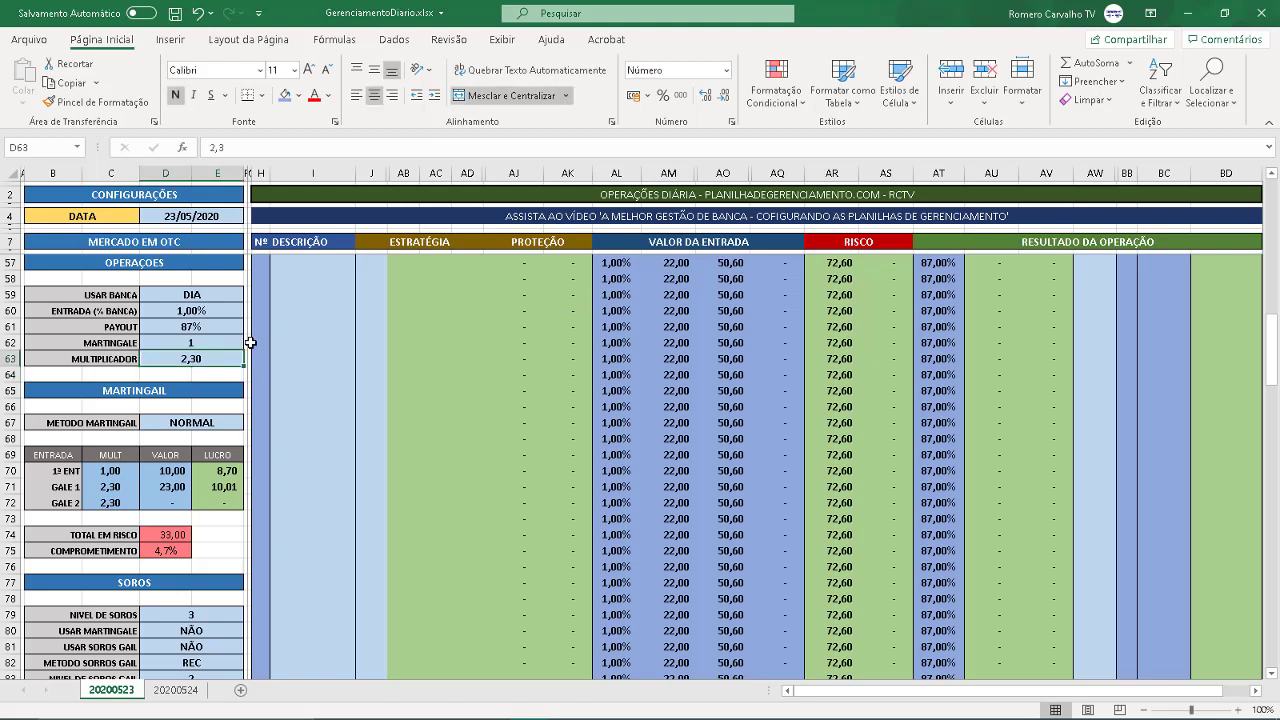
Set MARTINGALE to 2 and MULTIPLICADOR to 1,3 in the OPERAÇOES settings
left_click(210, 341)
type("2")
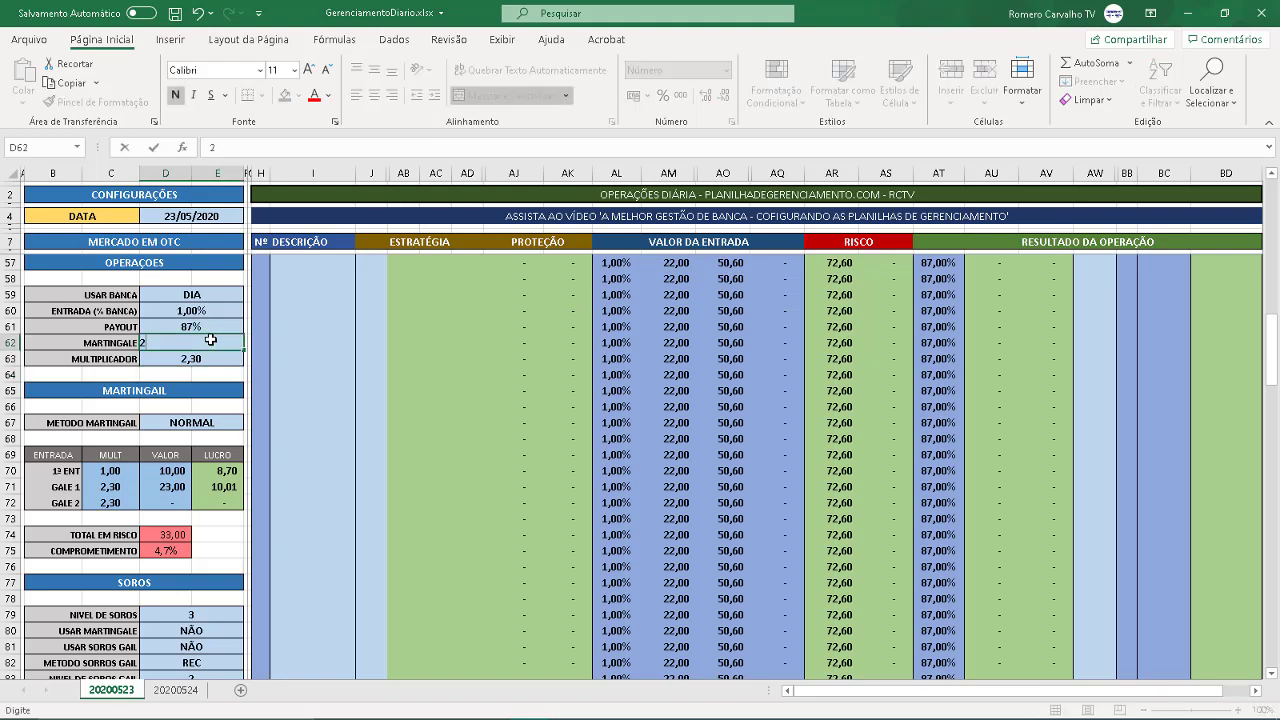
key("Return")
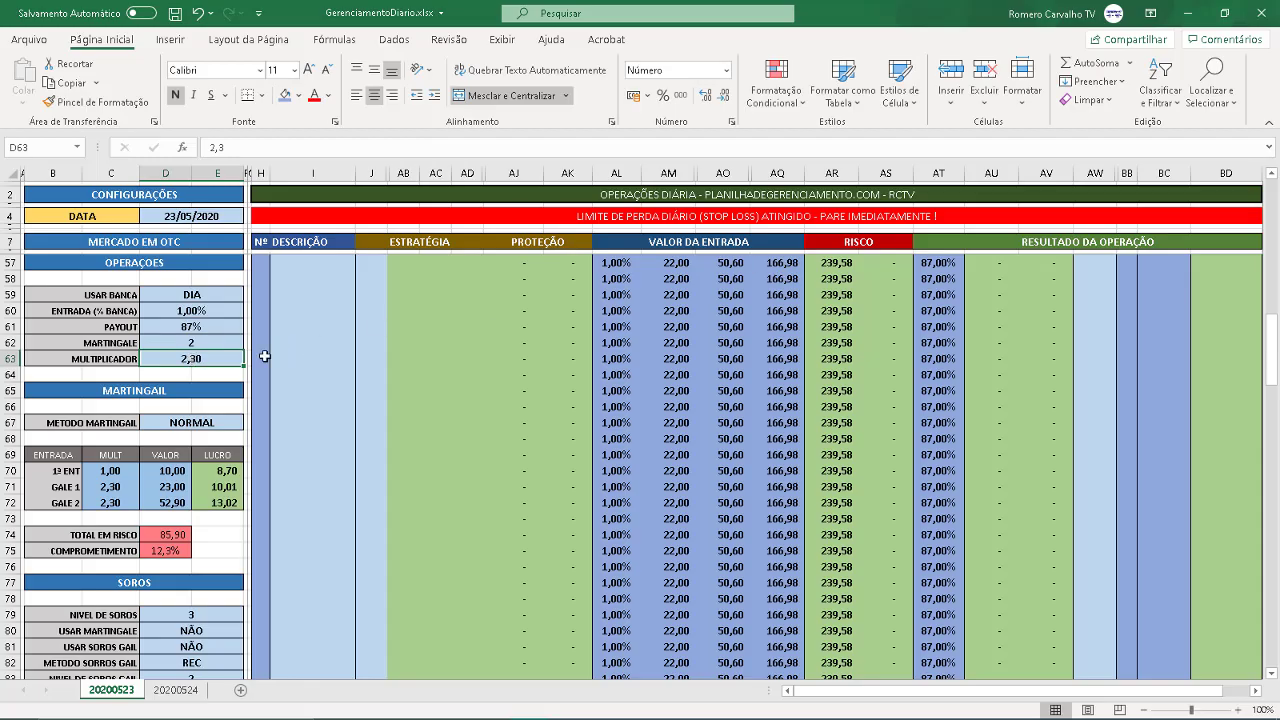
type("1,3")
key("Return")
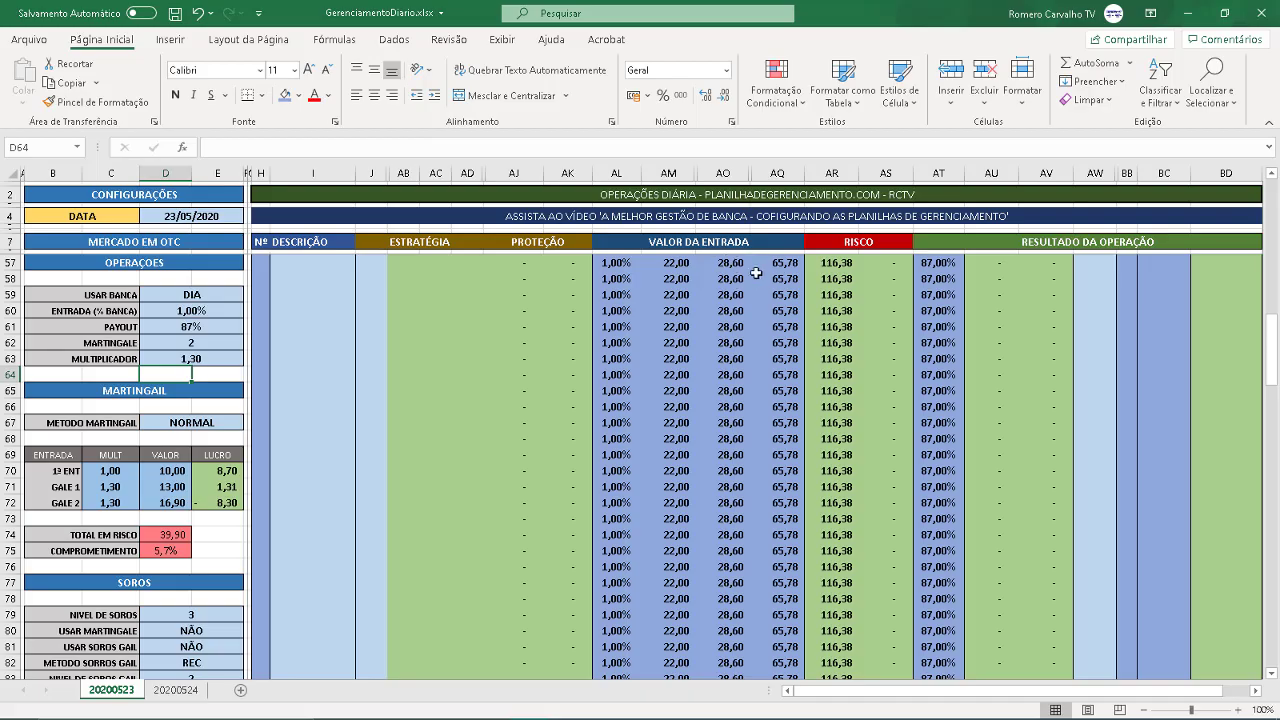
Override the GALE 1 multiplier in the MARTINGAIL table with 2,3 and compare the GAIL 1 and GAIL 2 values in row 57
left_click(111, 487)
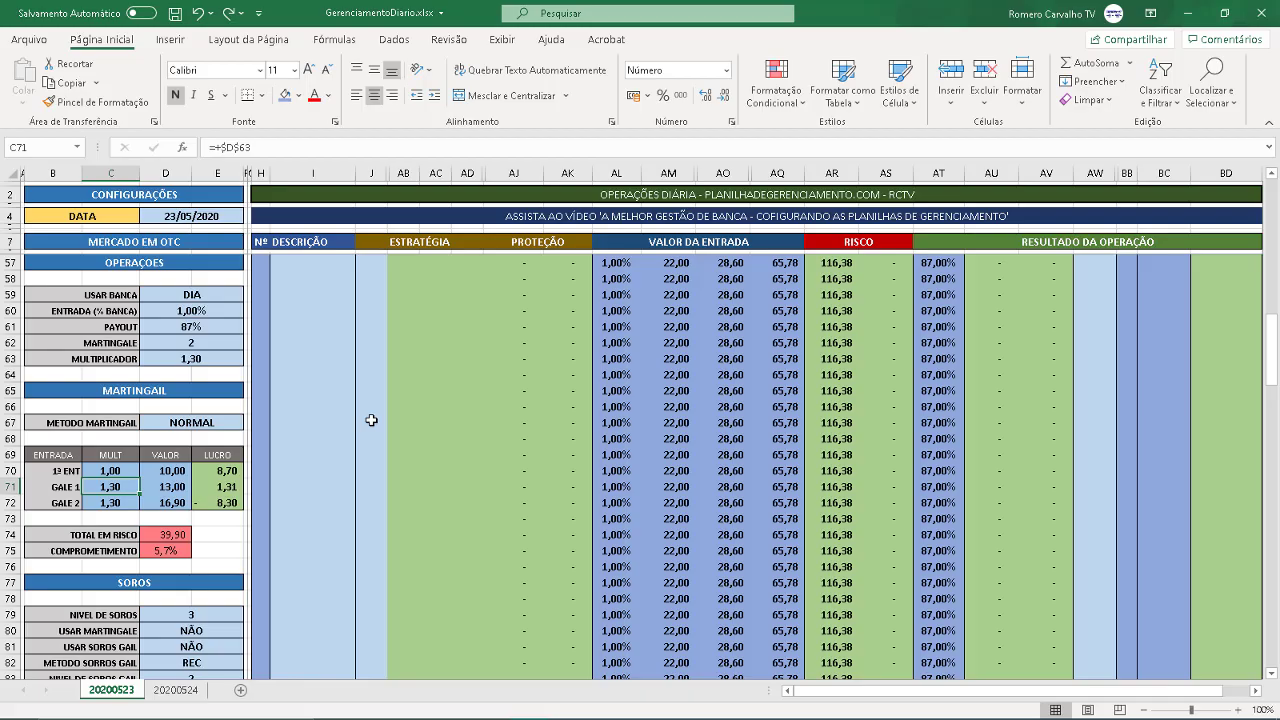
type("2,3")
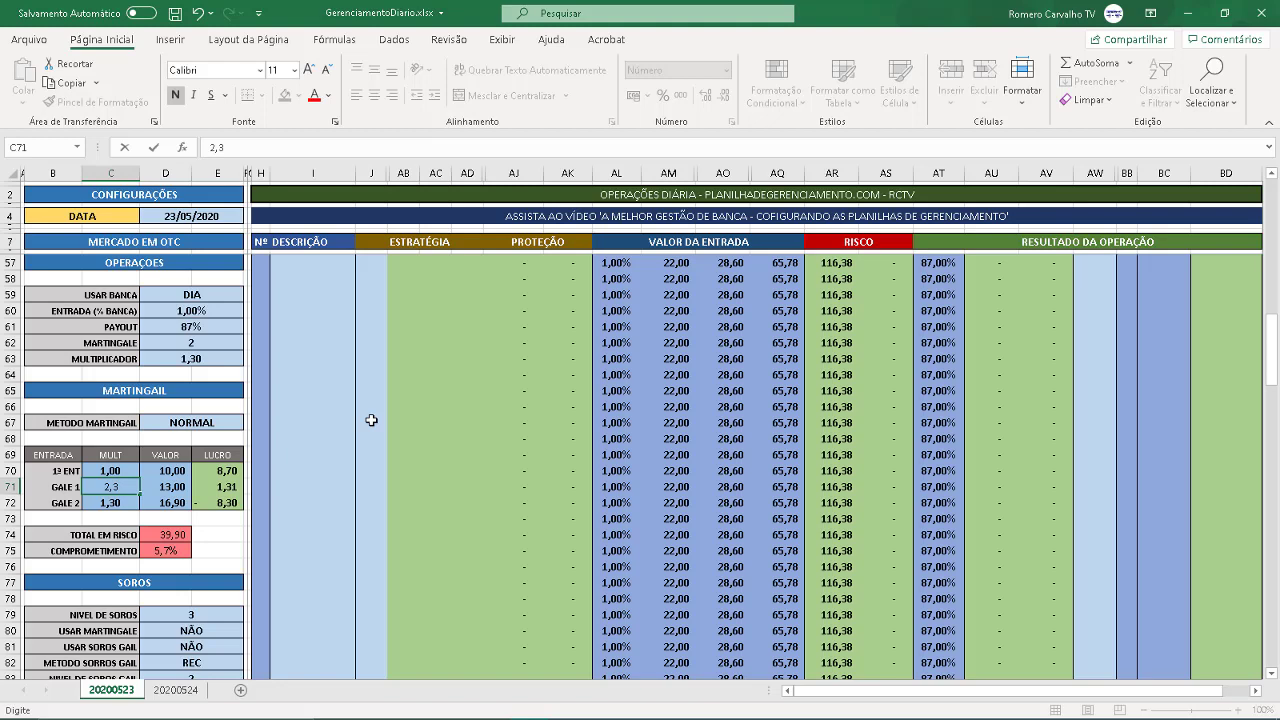
key("Return")
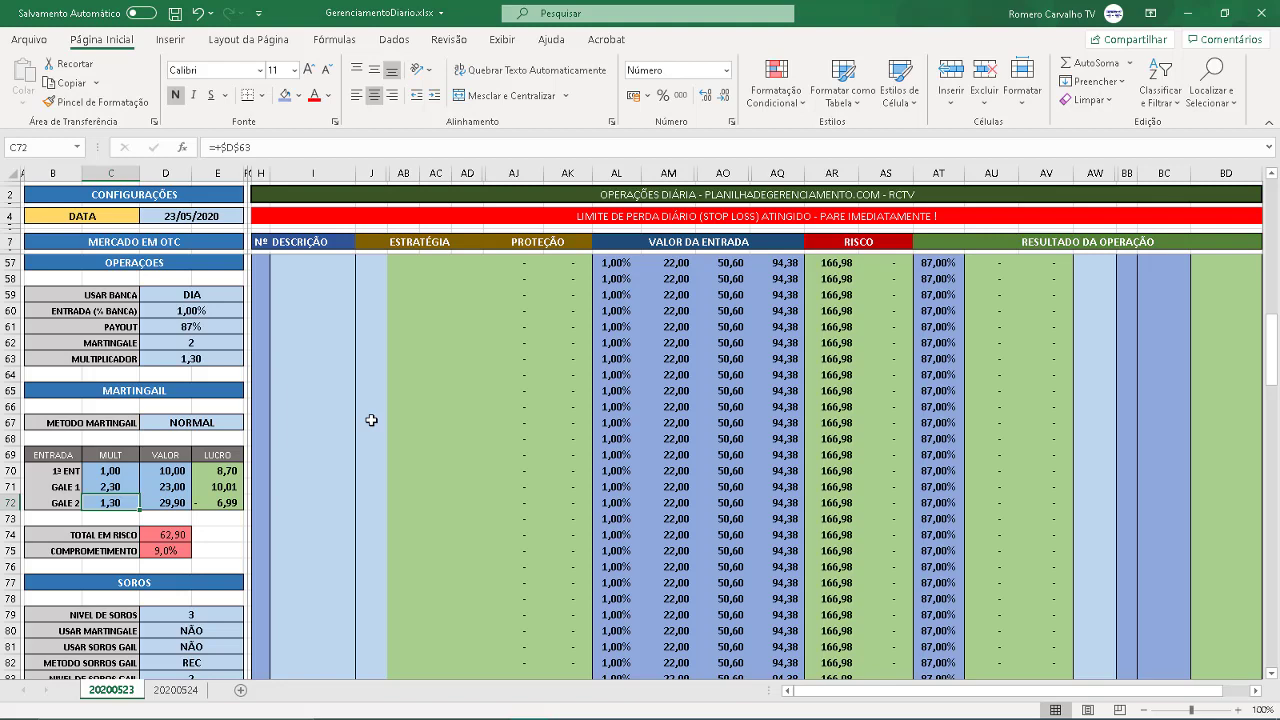
left_click(706, 263)
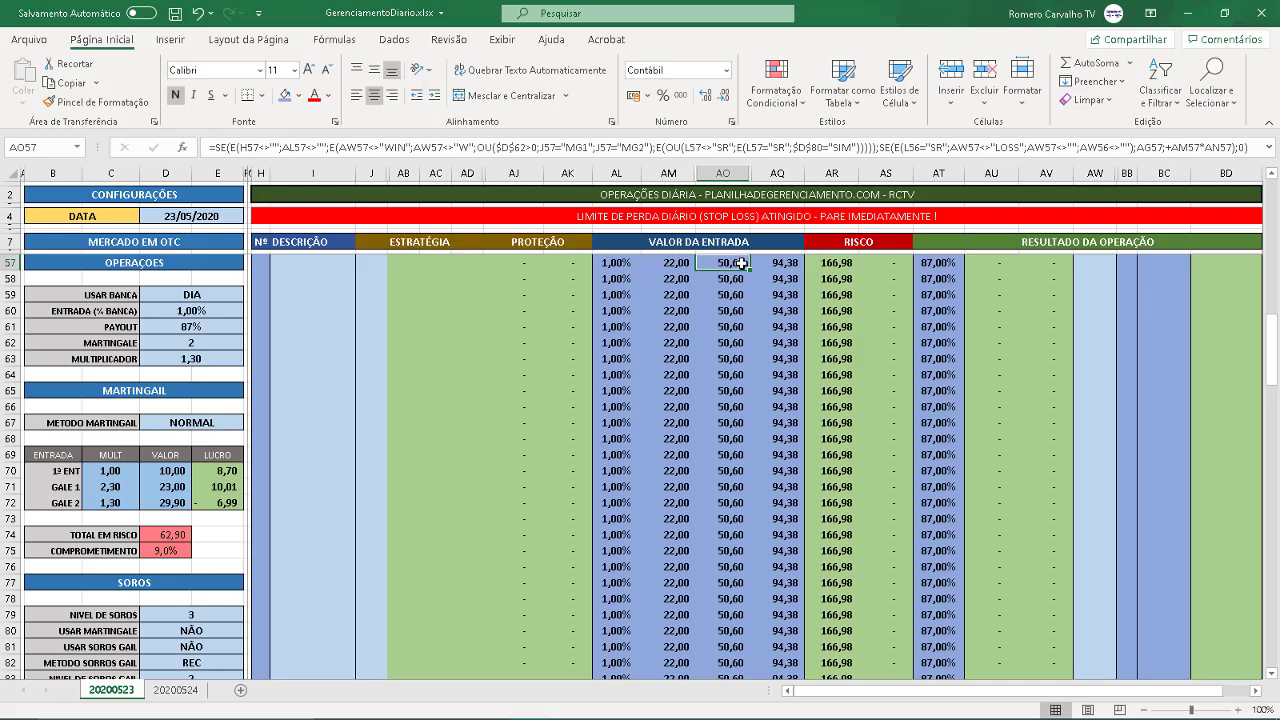
left_click(776, 264)
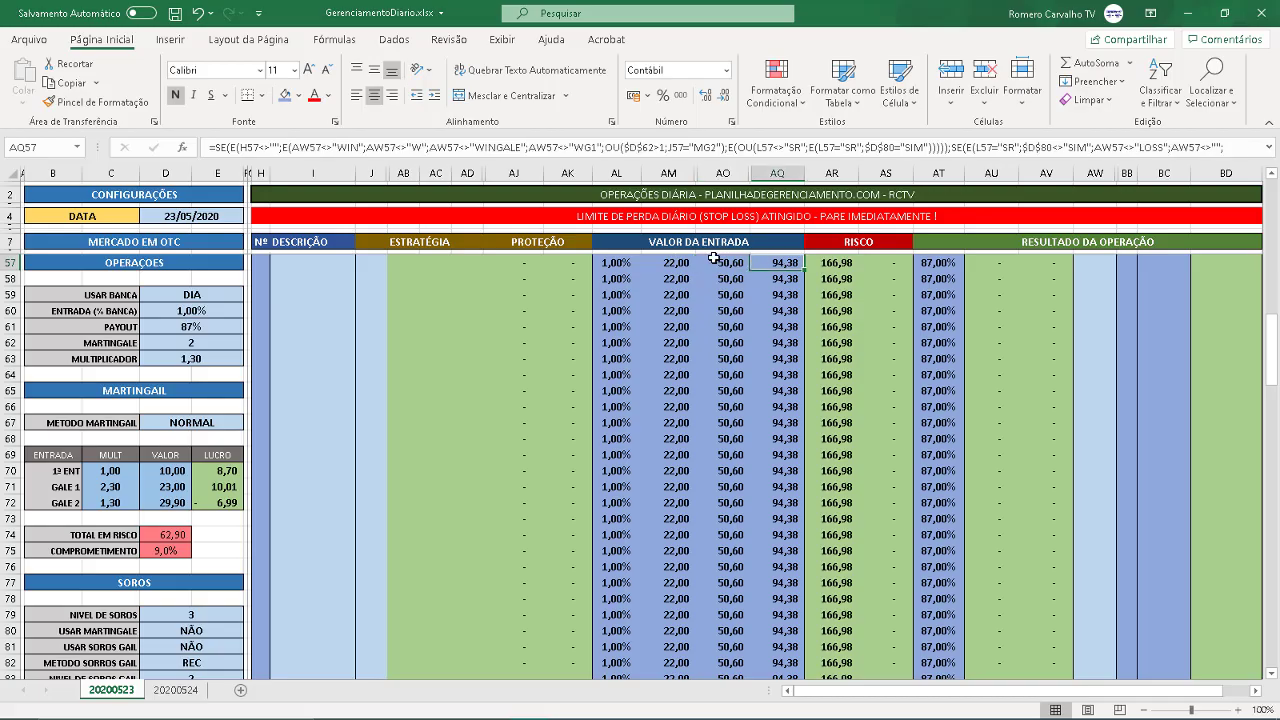
left_click(731, 260)
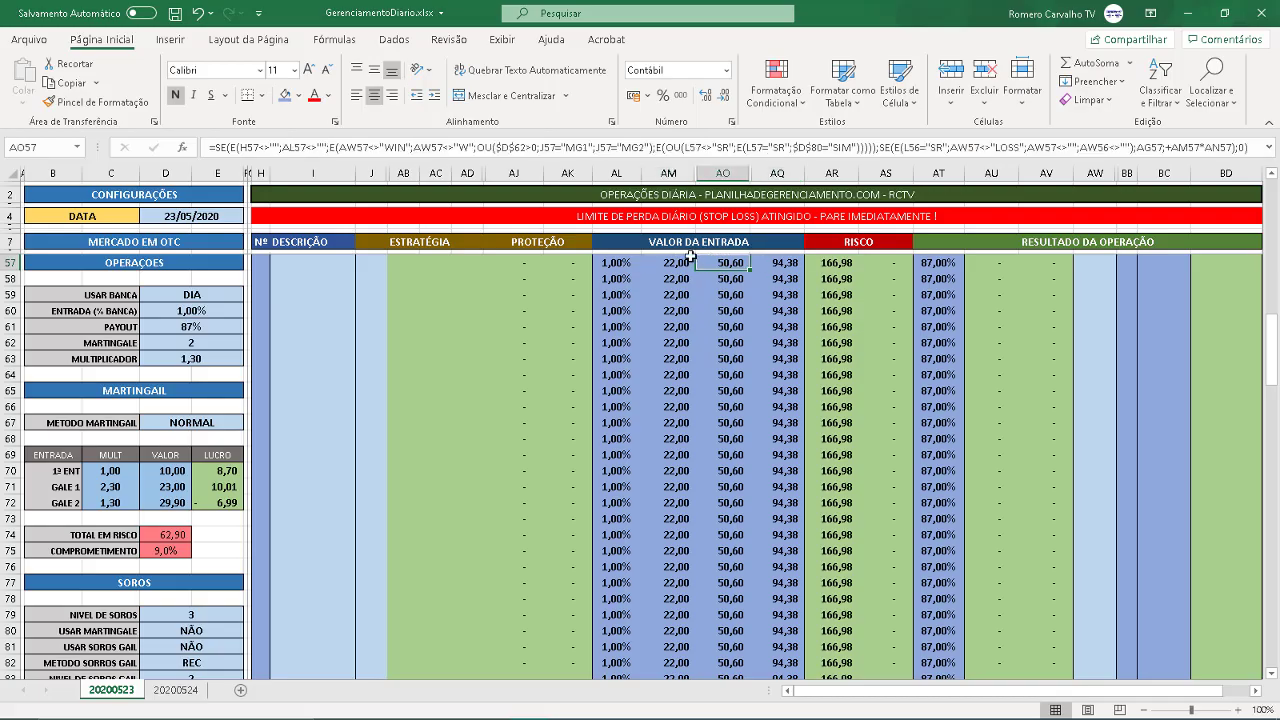
left_click(776, 262)
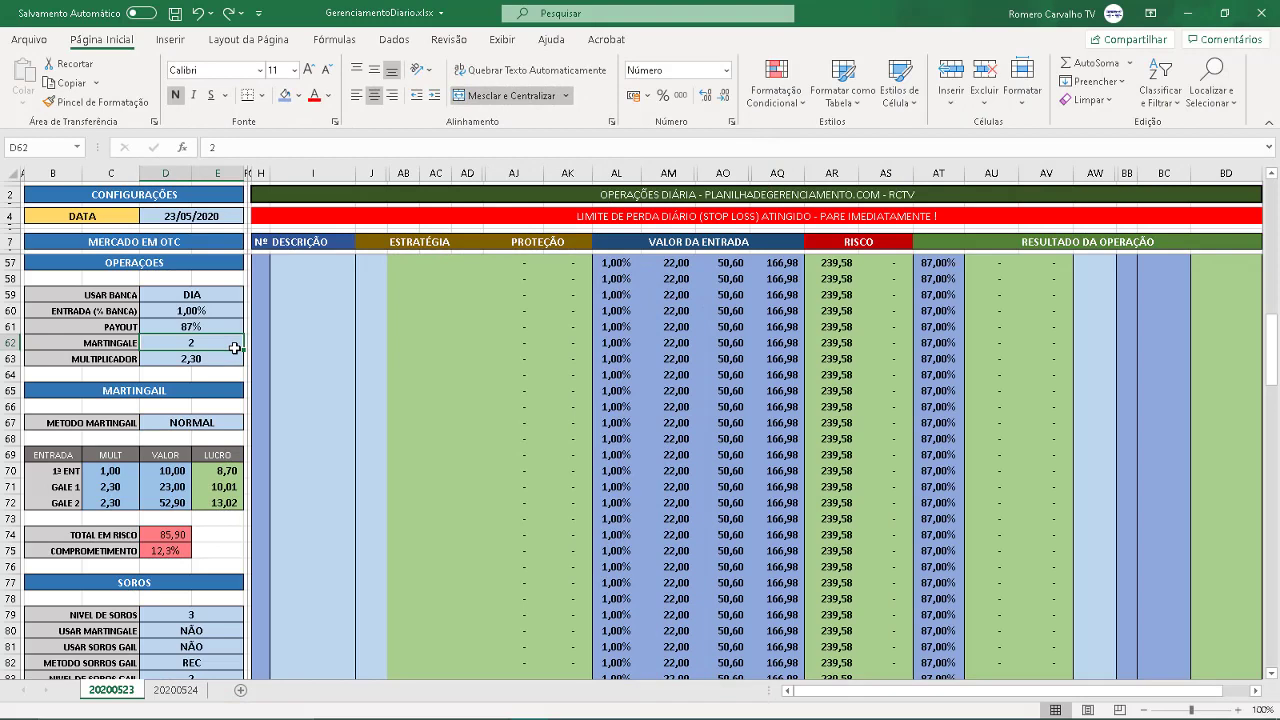
Set MARTINGALE to 1 and MULTIPLICADOR to 2 in the OPERAÇOES settings
type("1")
key("Return")
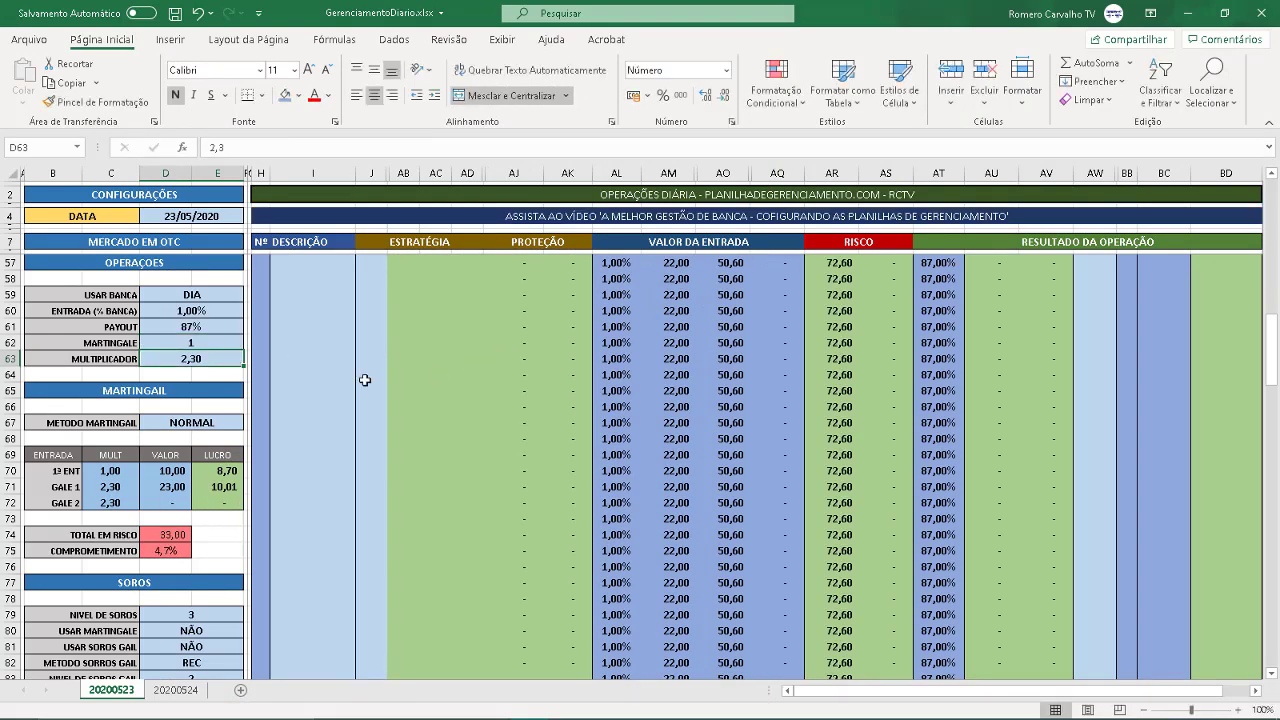
type("2")
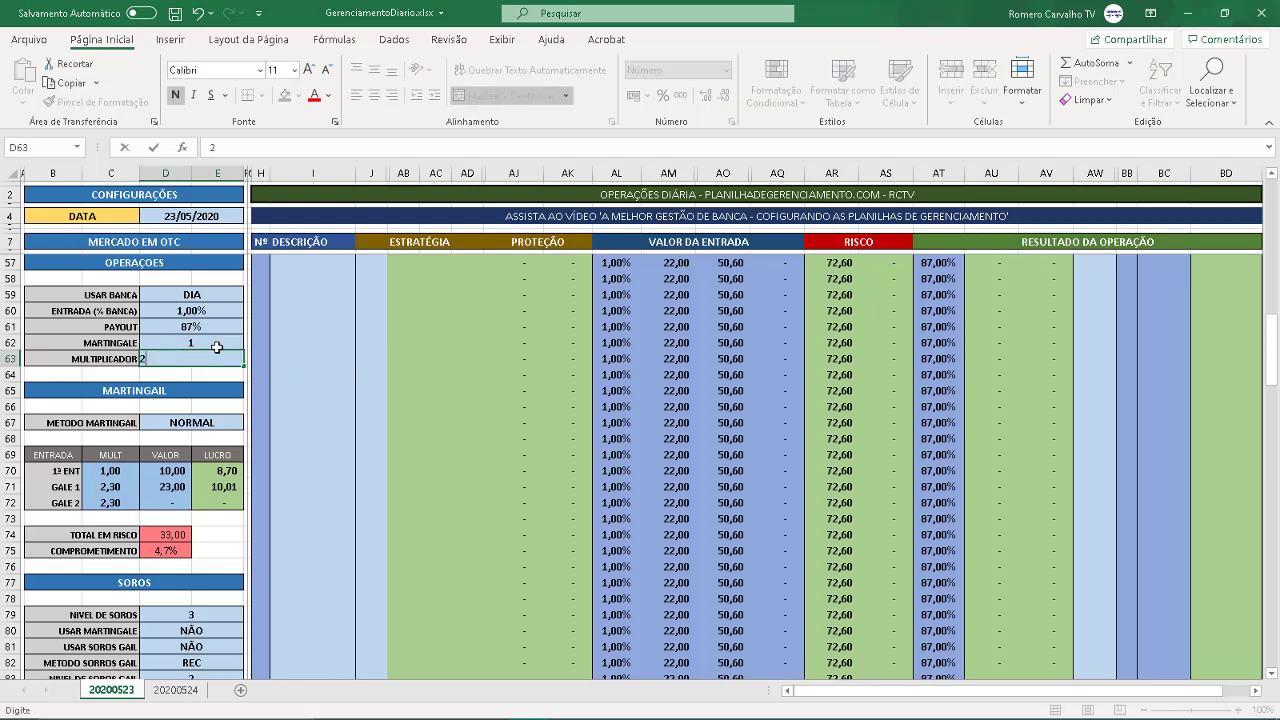
key("Return")
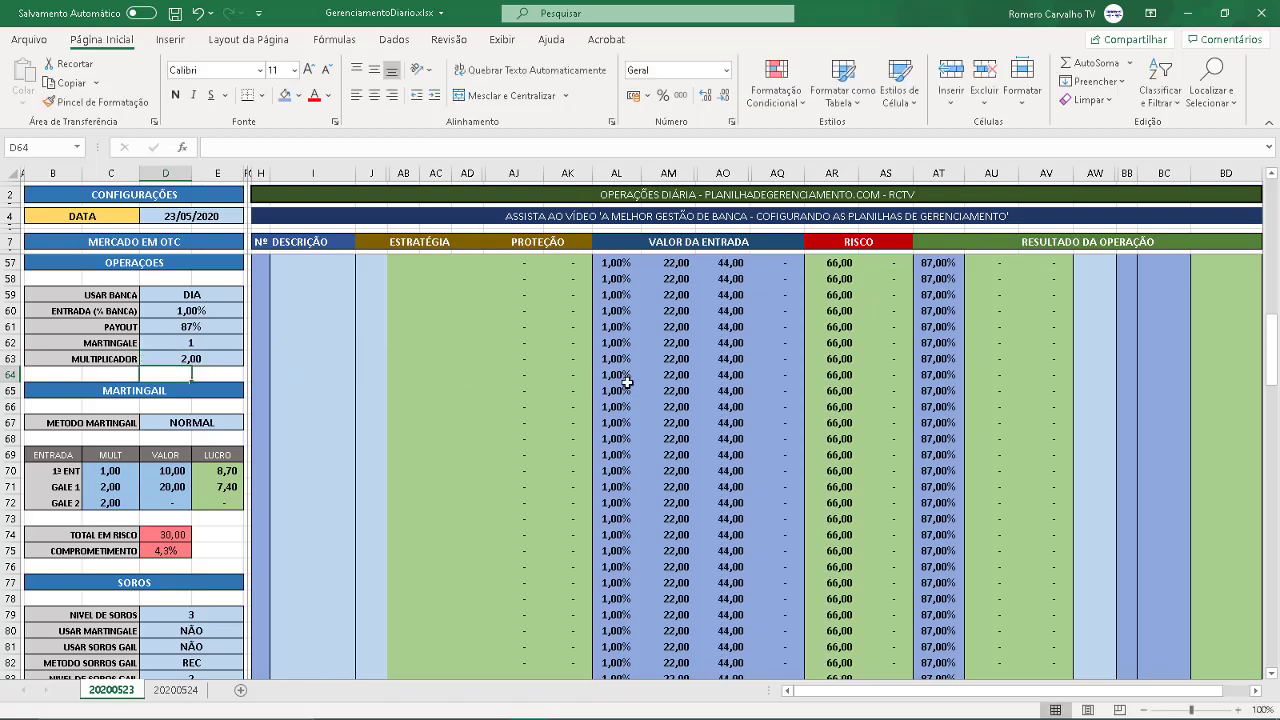
Enter MG2 as the strategy in cell J15 of the operations table and inspect that row's GAIL 2 value
scroll(627, 382, "up", 4)
scroll(627, 382, "up", 10)
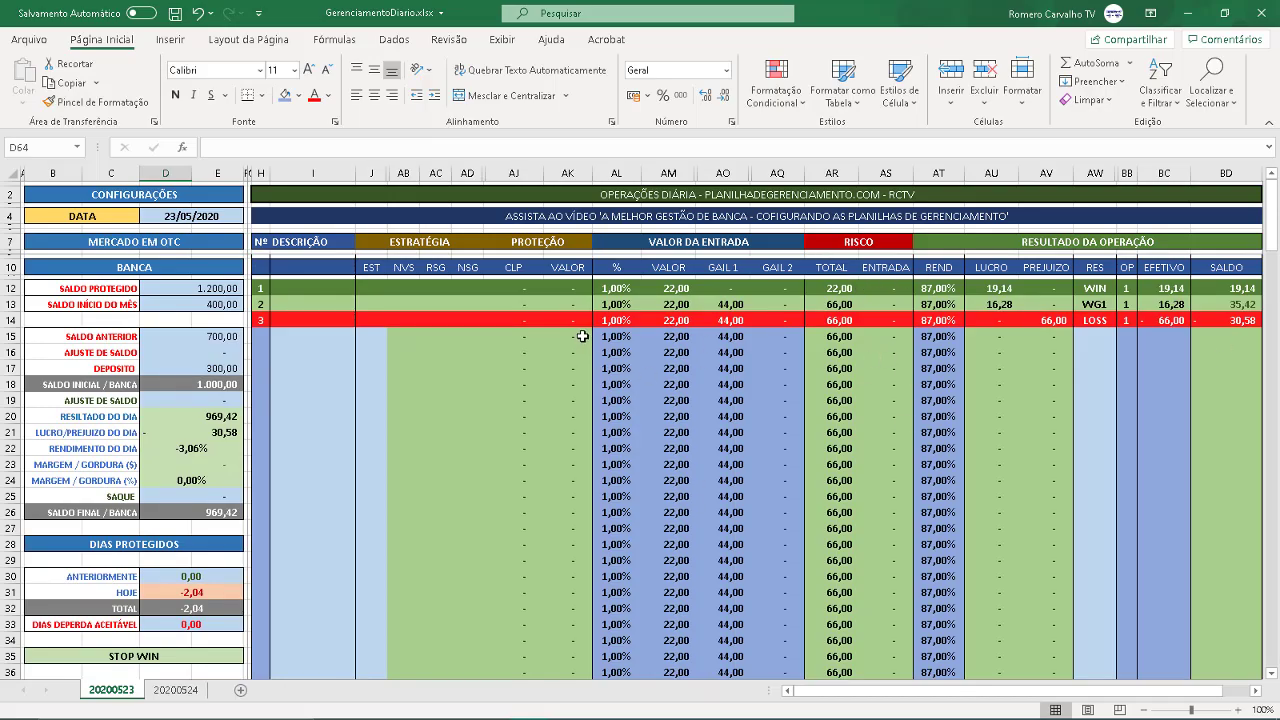
left_click(668, 337)
left_click(731, 335)
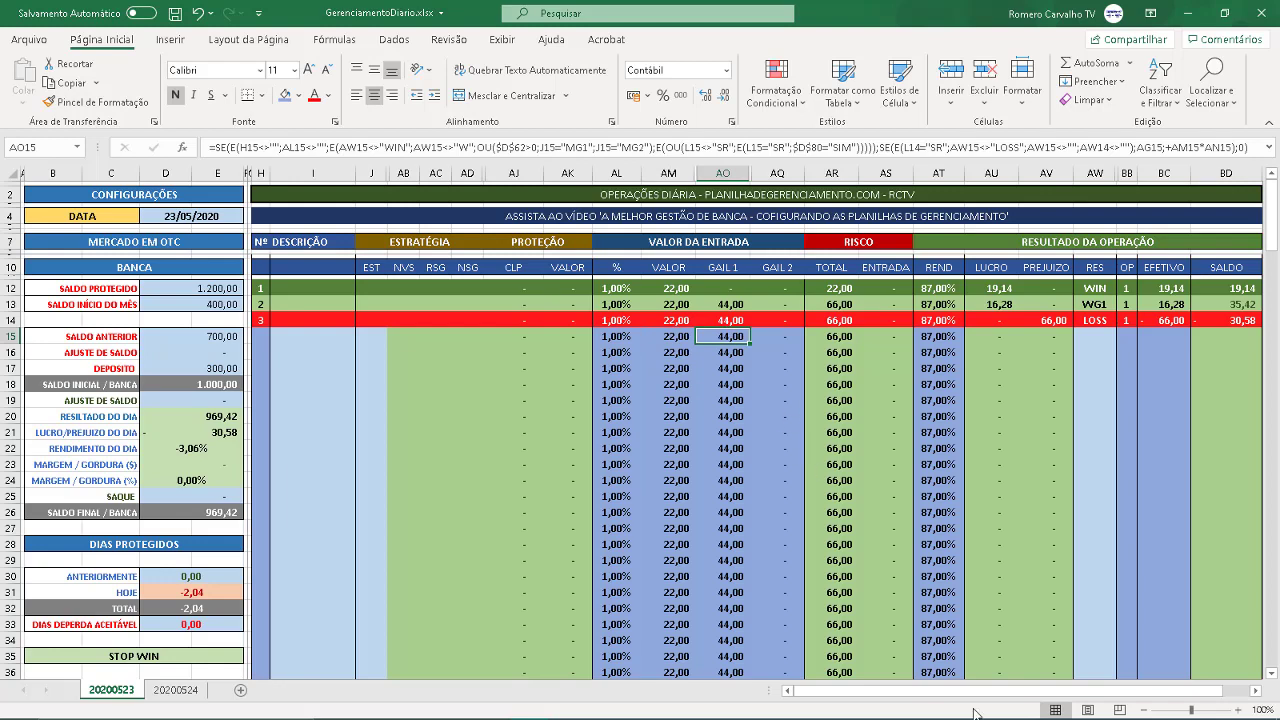
left_click(367, 334)
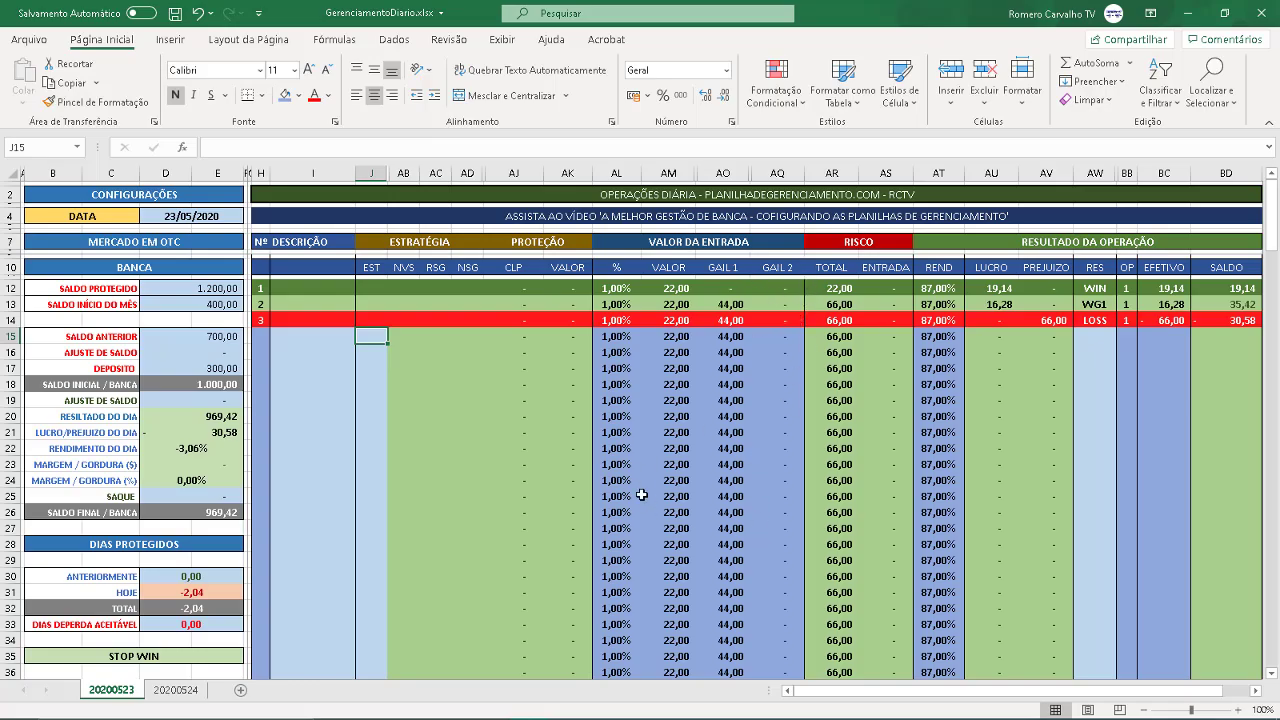
type("M")
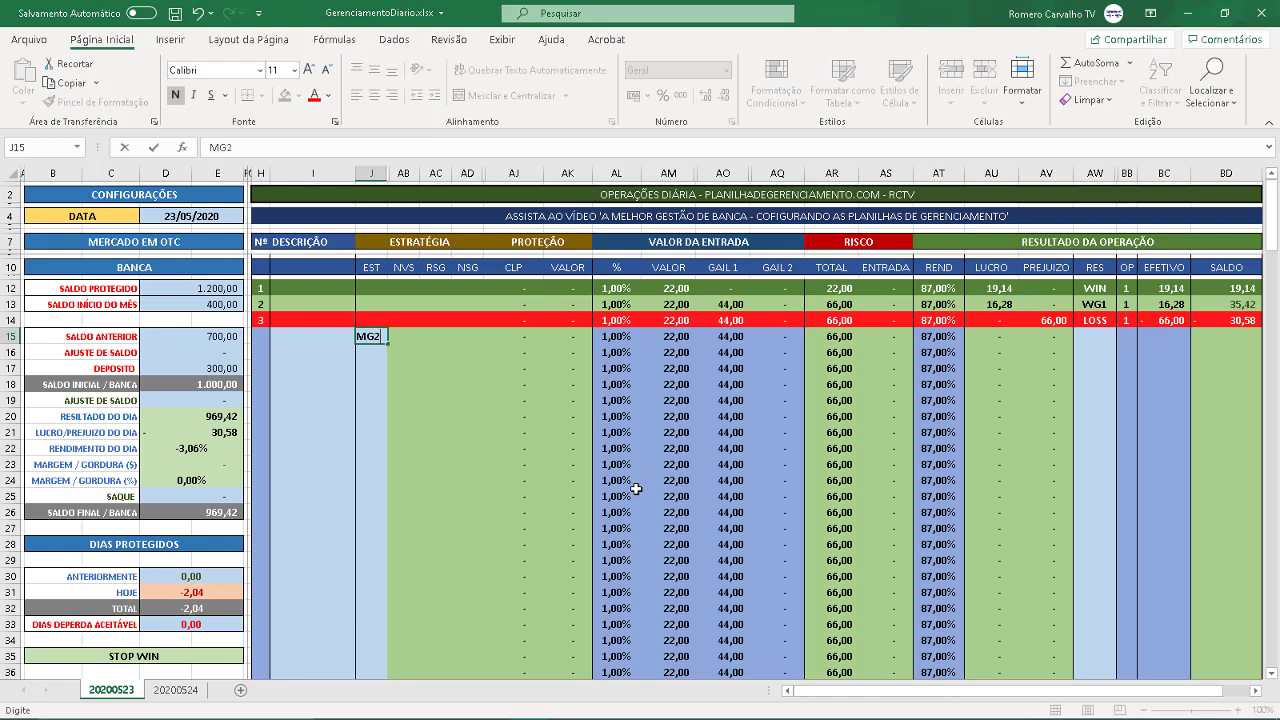
type("G2")
left_click(430, 334)
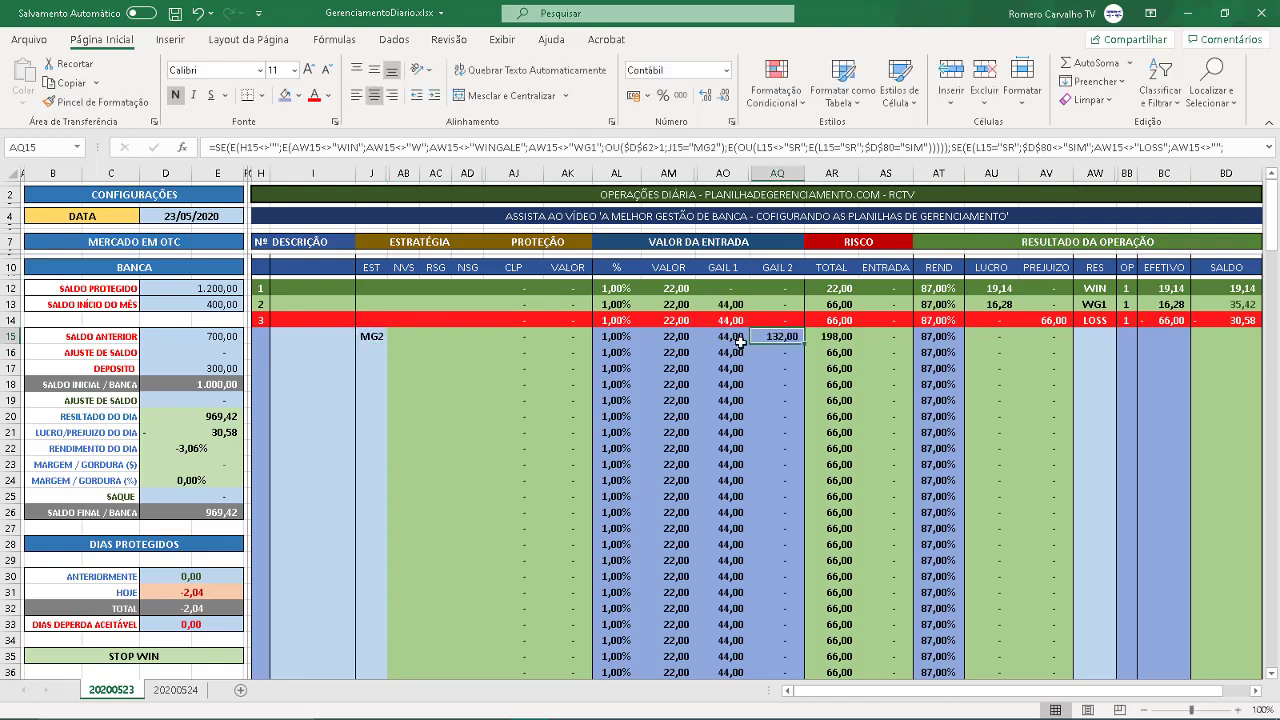
left_click(772, 340)
Clear the strategy in cell J15 and set MARTINGALE to 0 in the OPERAÇOES settings
left_click(372, 334)
key("Delete")
scroll(314, 360, "down", 10)
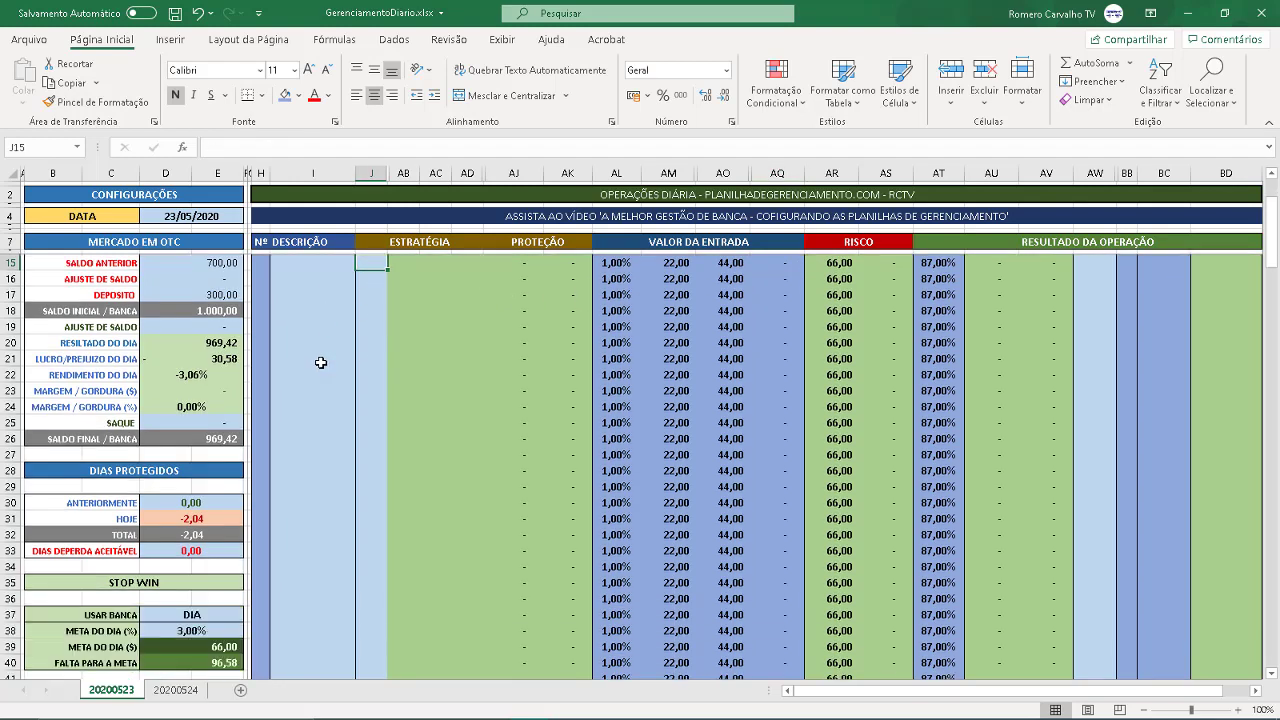
scroll(310, 398, "down", 1)
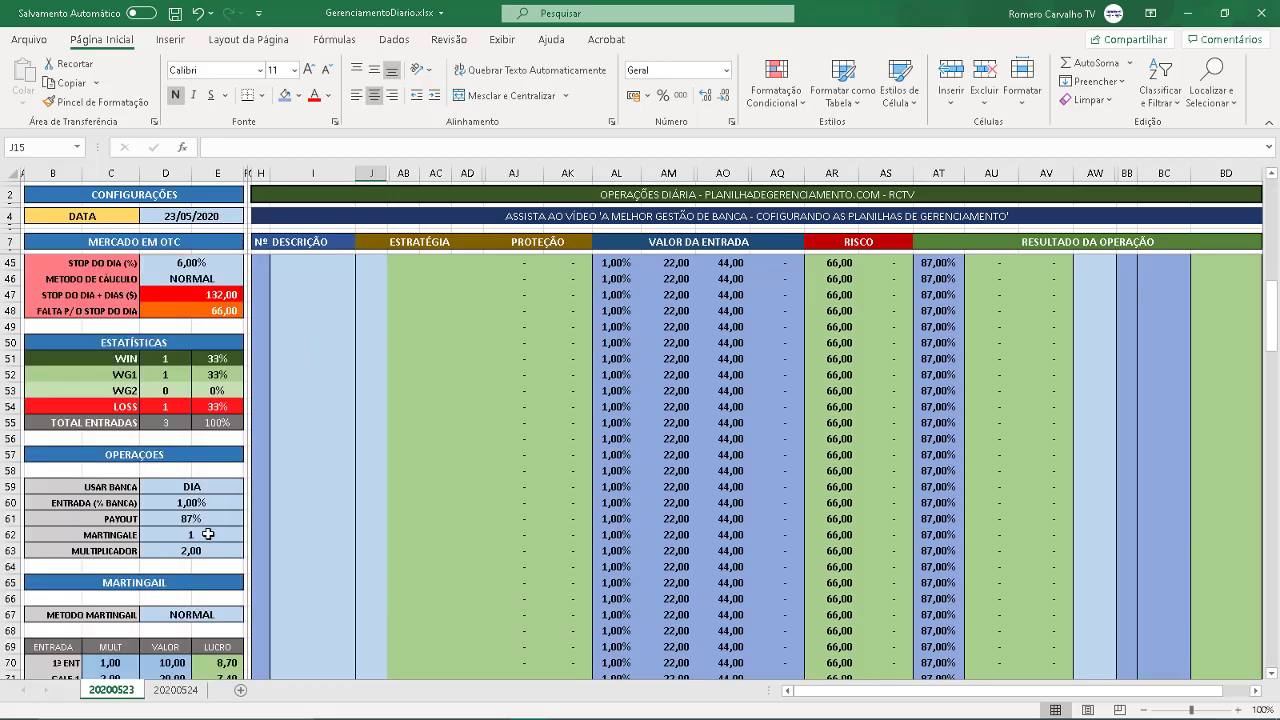
left_click(200, 534)
type("0")
key("Return")
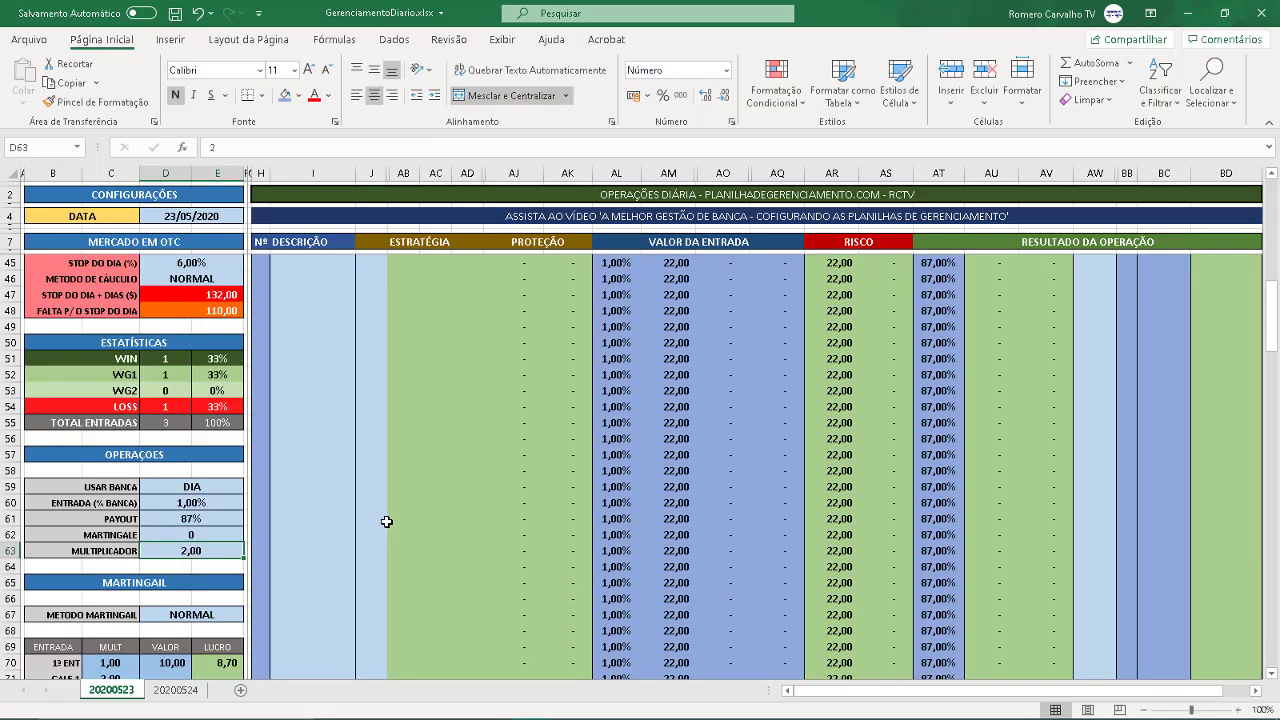
Enter MG1 as the strategy in cell J15 and inspect that row's GAIL 1 value
scroll(394, 511, "up", 12)
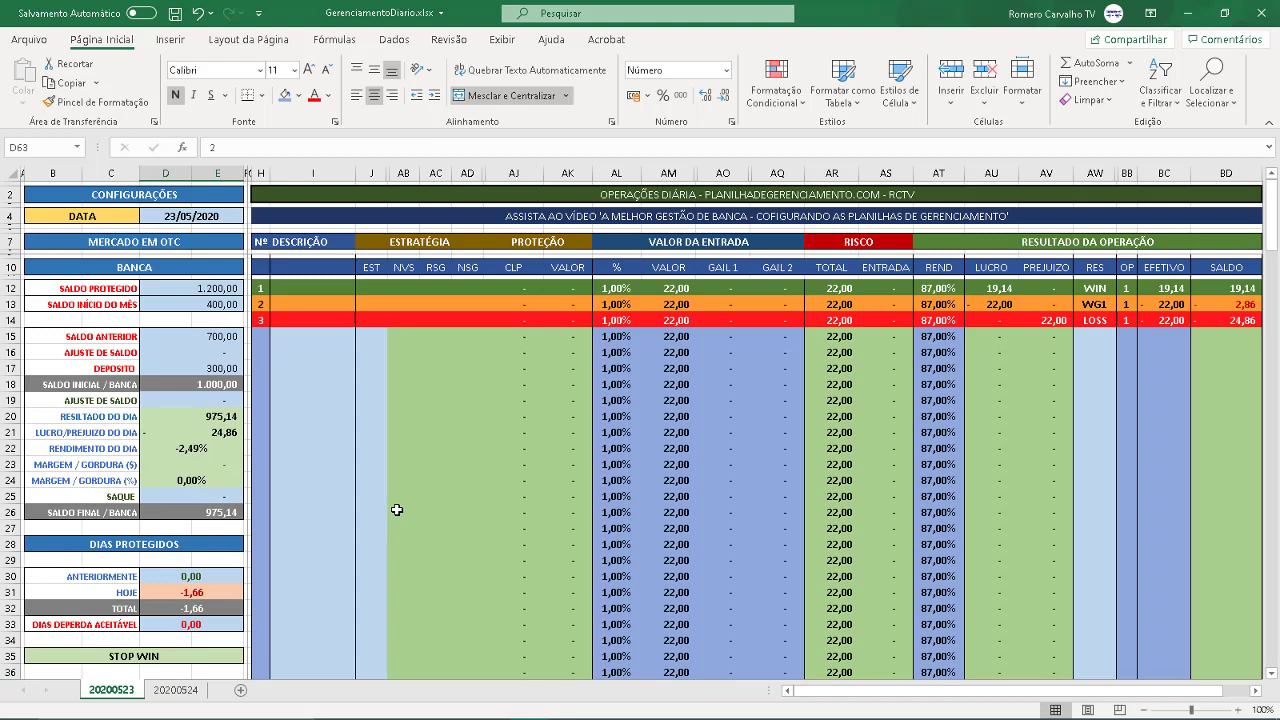
left_click(360, 332)
type("MG1")
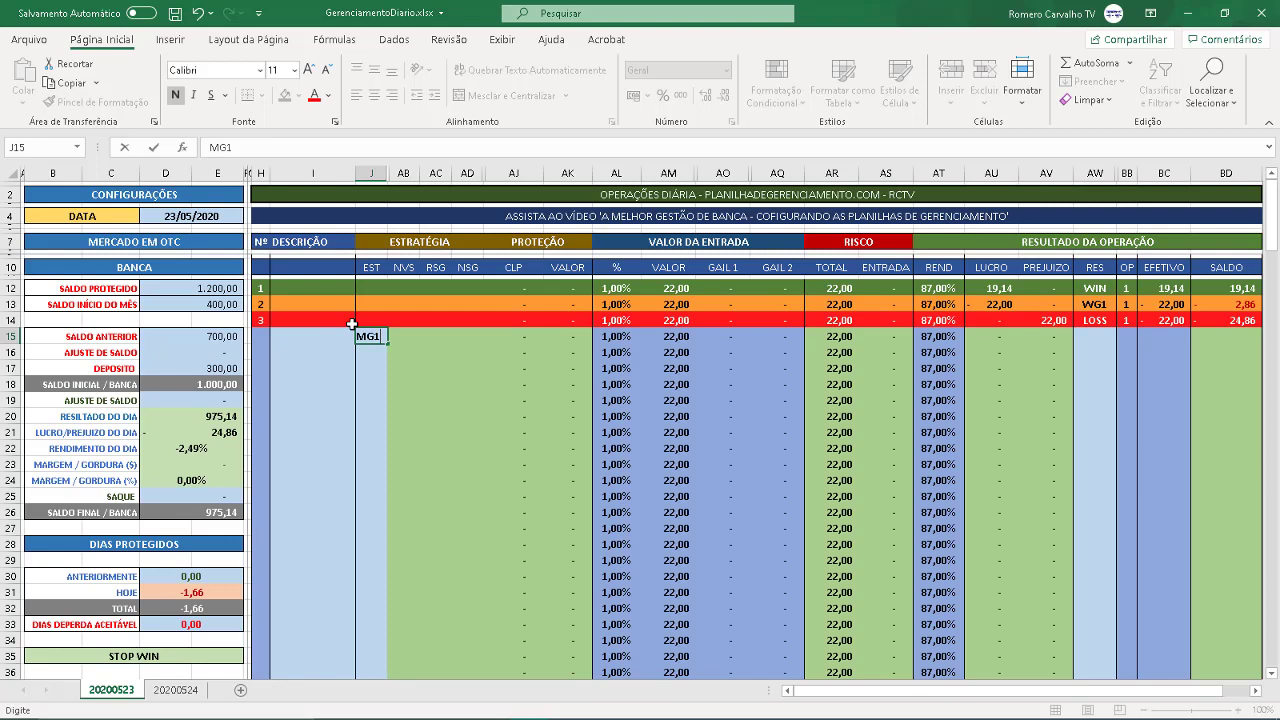
key("Return")
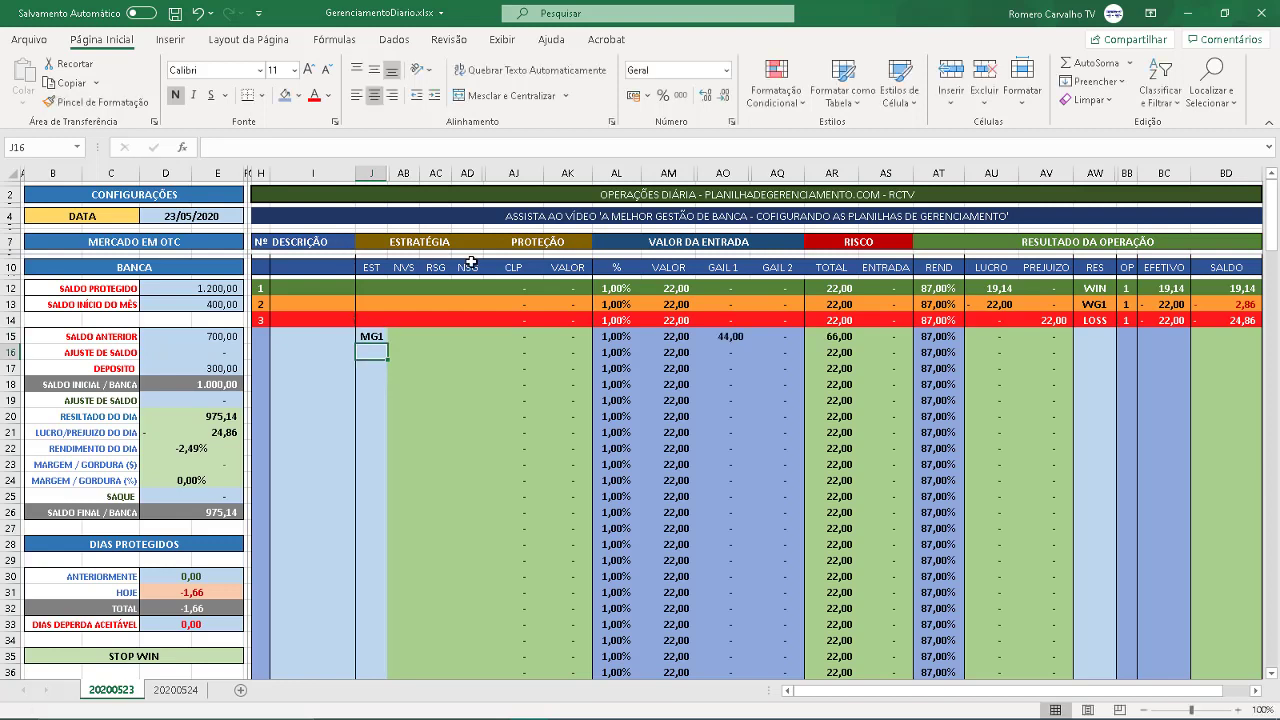
left_click(733, 337)
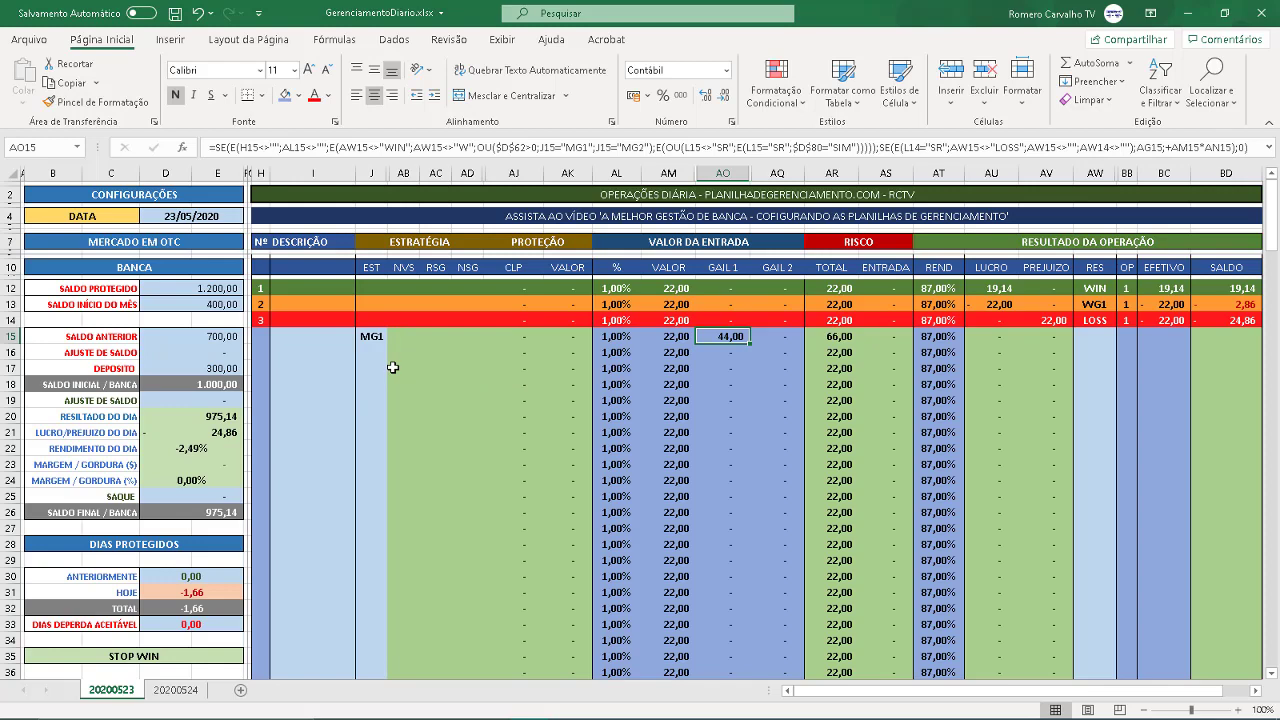
Clear the strategy in cell J15 and review the MARTINGALE and MULTIPLICADOR values in the OPERAÇOES settings
left_click(371, 336)
key("Delete")
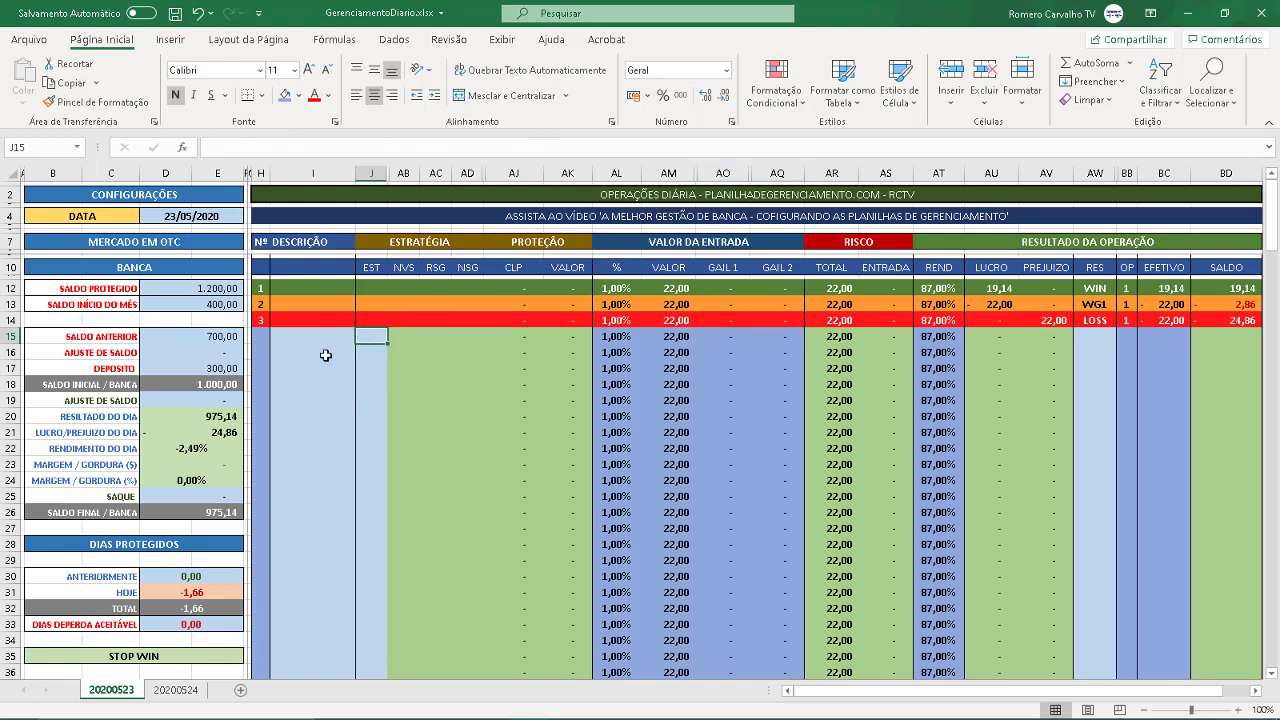
scroll(319, 379, "down", 3)
scroll(319, 379, "down", 11)
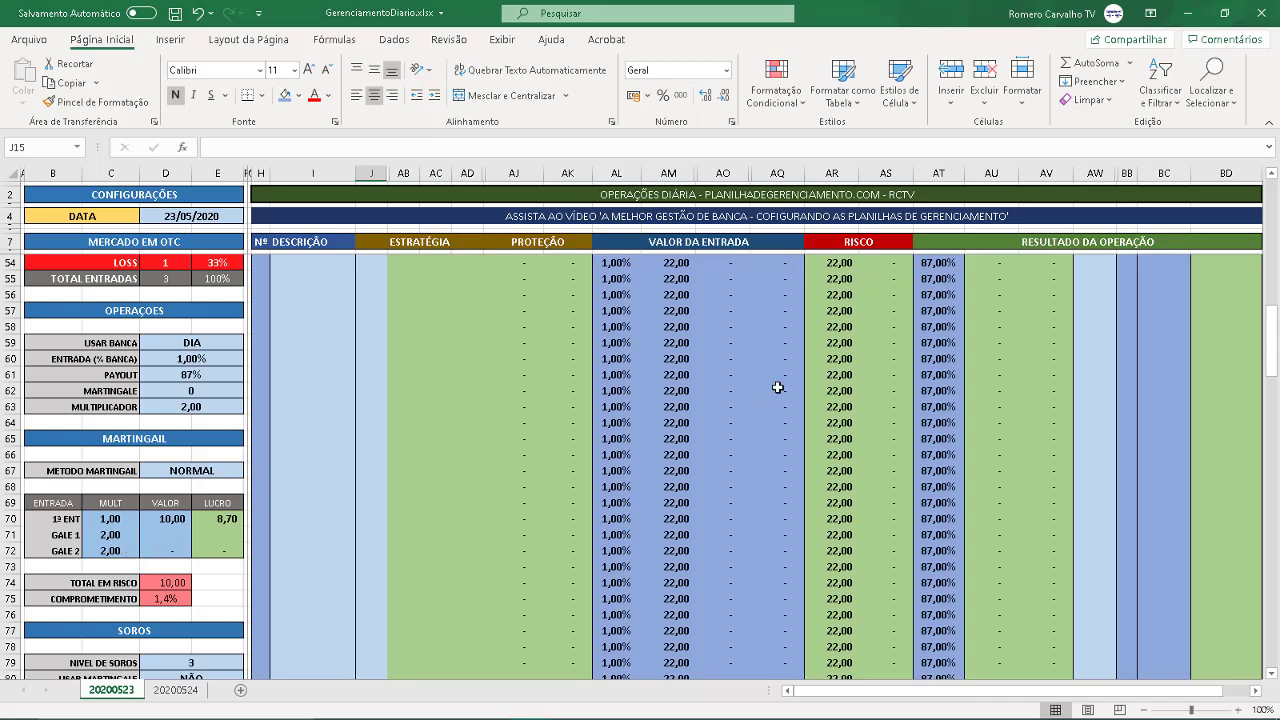
scroll(778, 386, "up", 15)
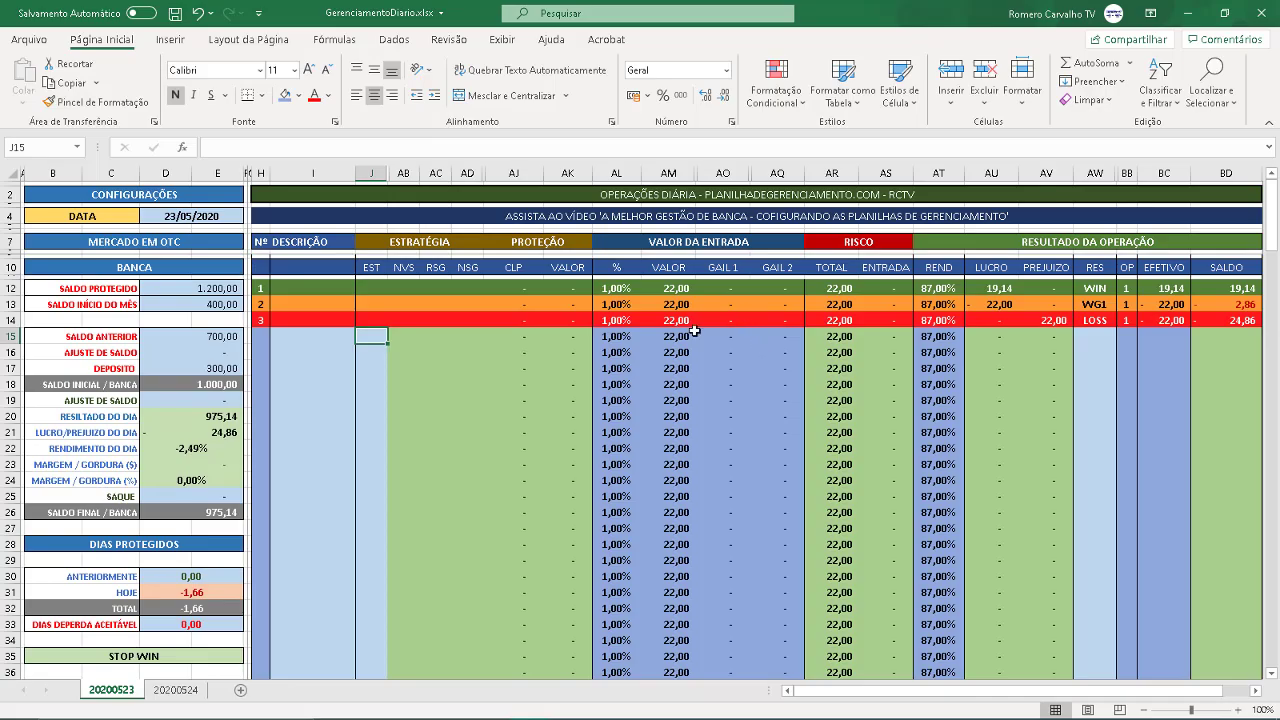
Widen the hidden MG1MLT and MG2MLT columns beside GAIL 1 and GAIL 2 in the operations table
left_click(738, 337)
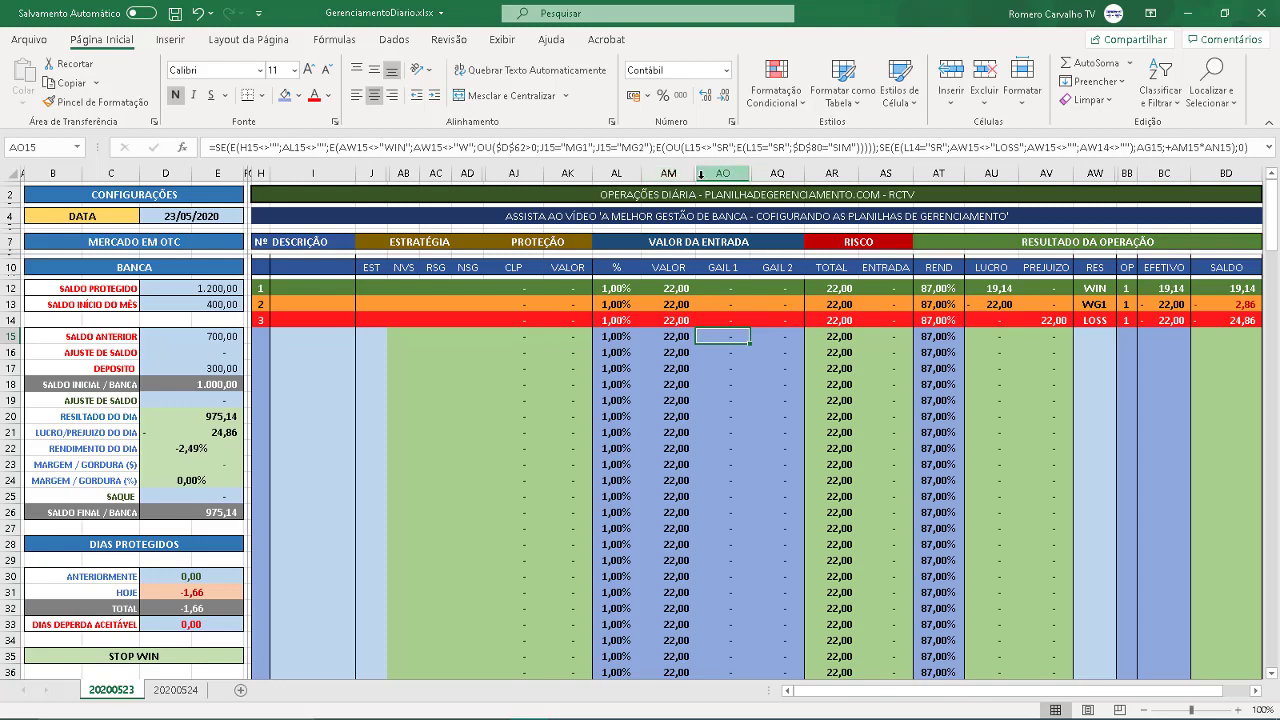
left_click_drag(697, 174, 748, 175)
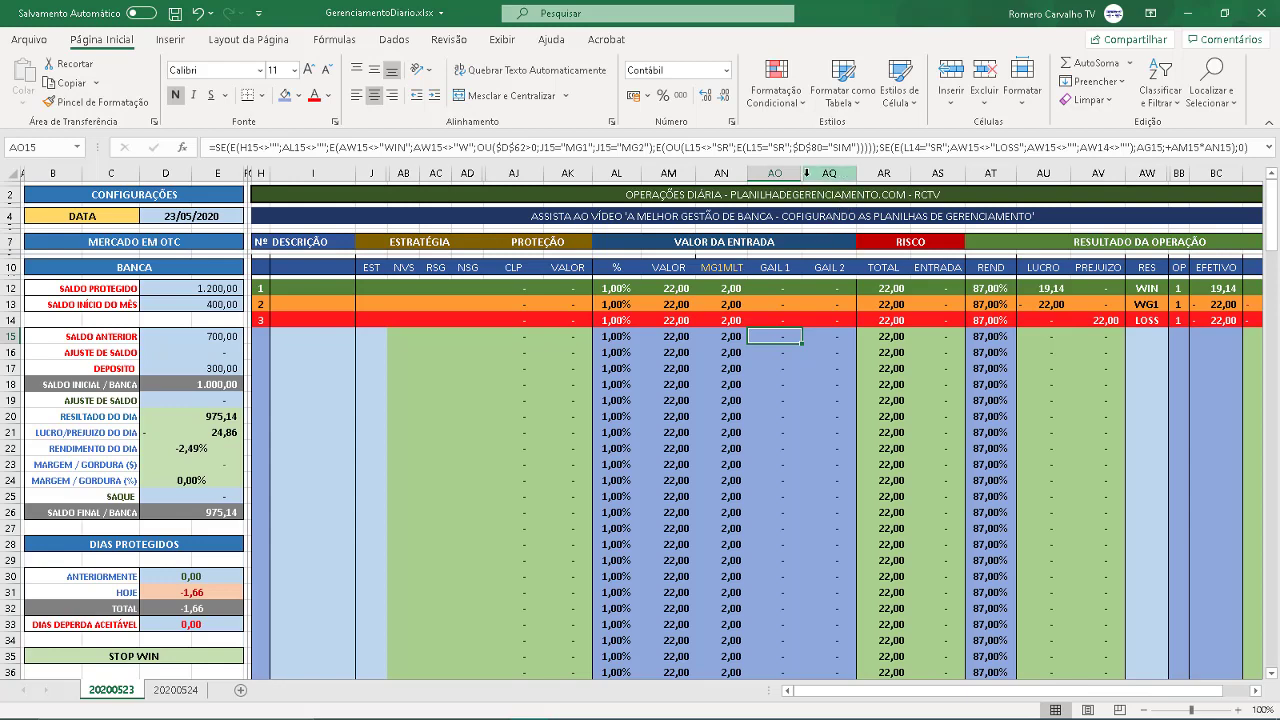
left_click_drag(802, 176, 867, 181)
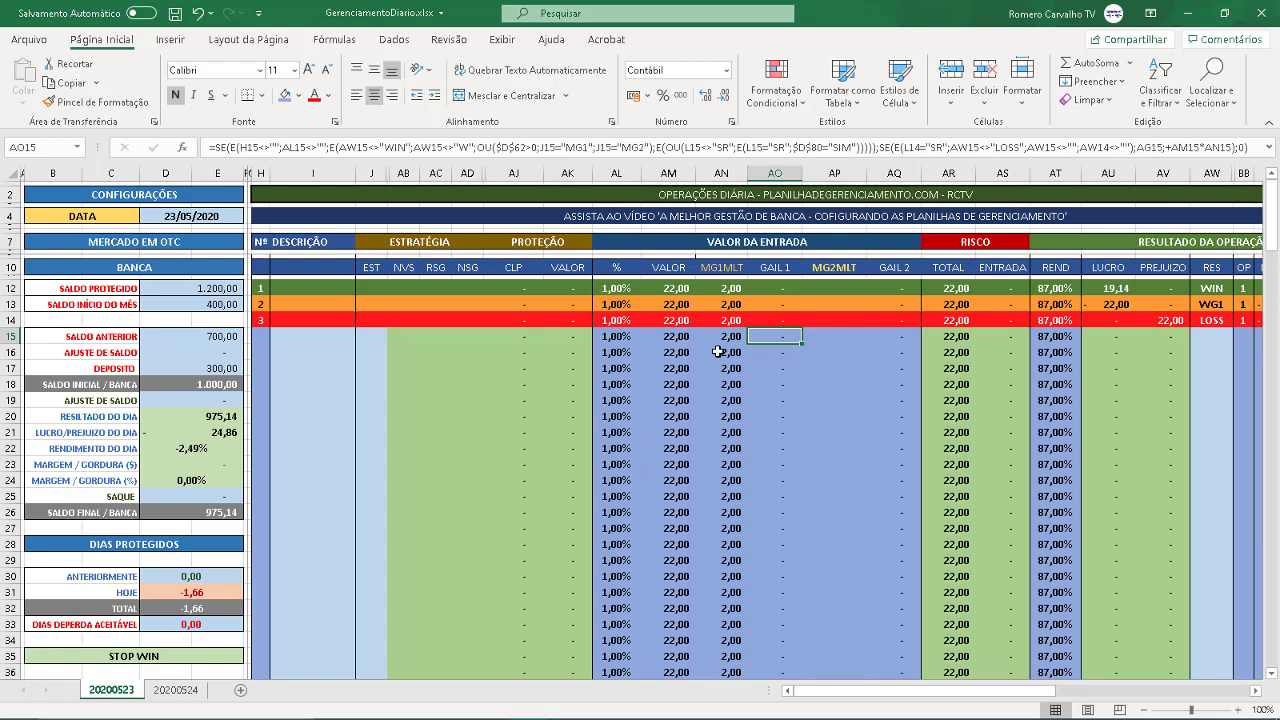
Enter MG1 as the strategy in cell J15 and set that row's MG1MLT multiplier in AN15 to 3
left_click(380, 337)
type("MG1")
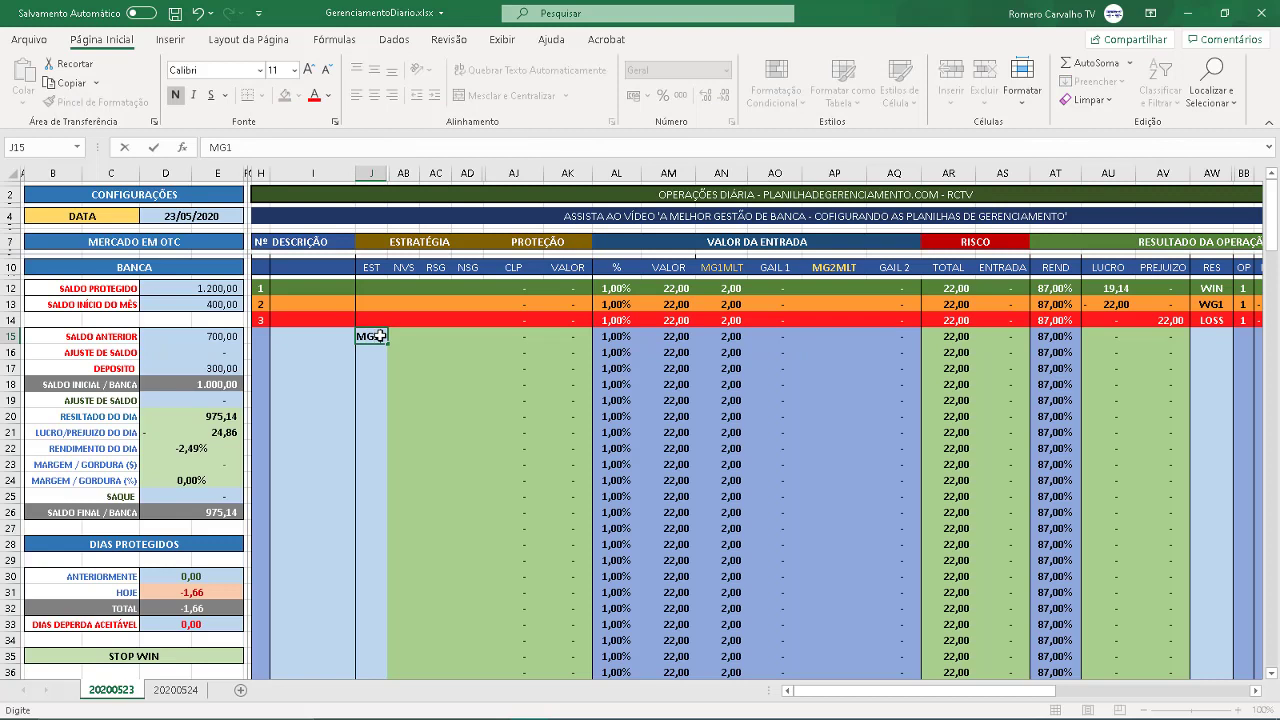
key("Return")
left_click(731, 338)
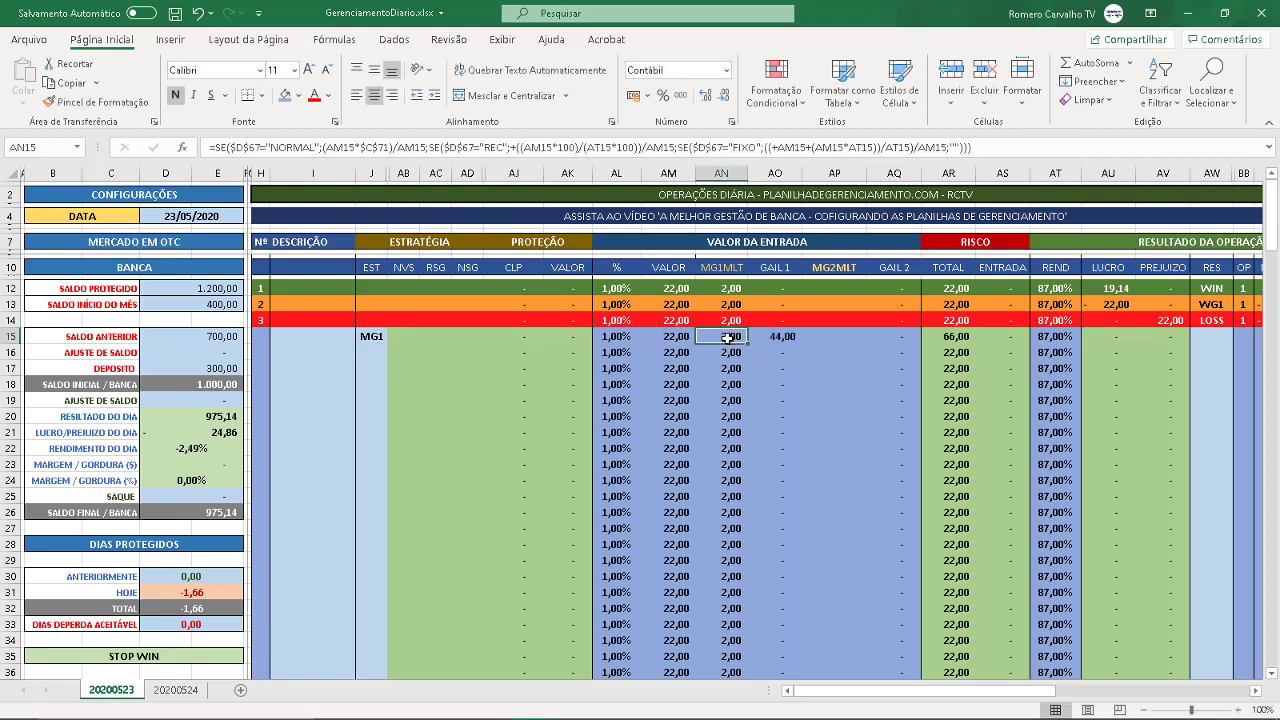
type("3")
key("Return")
Undo the multiplier entry, the MG1 strategy entry and the last column widening
key("ctrl+z")
key("ctrl+z")
key("ctrl+z")
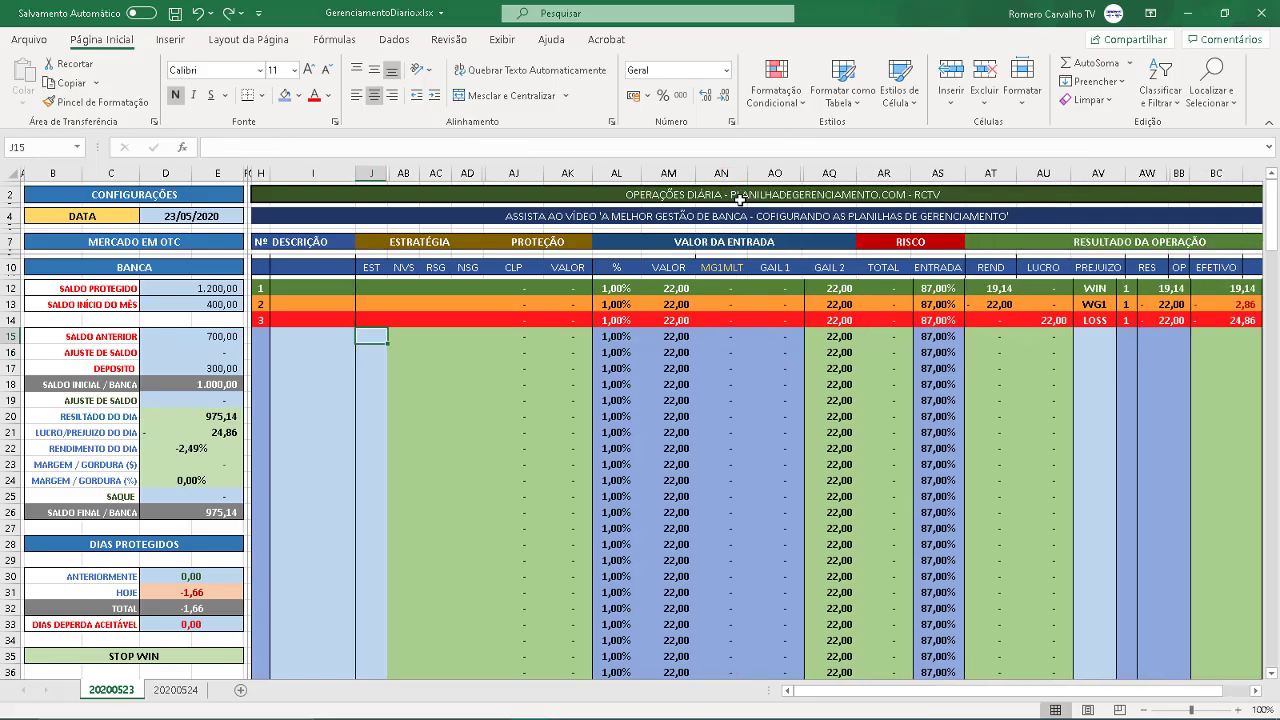
Check the width of the VALOR column AM and keep it as it is
left_click(667, 172)
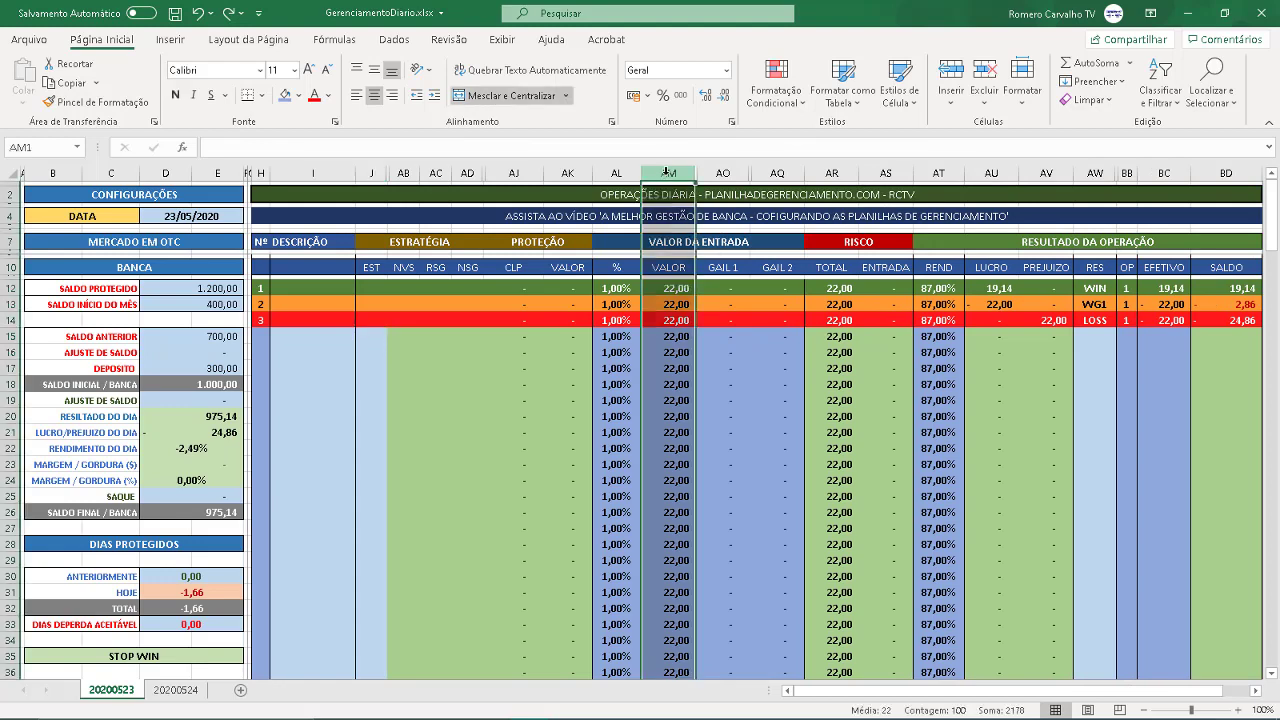
right_click(668, 175)
left_click(716, 399)
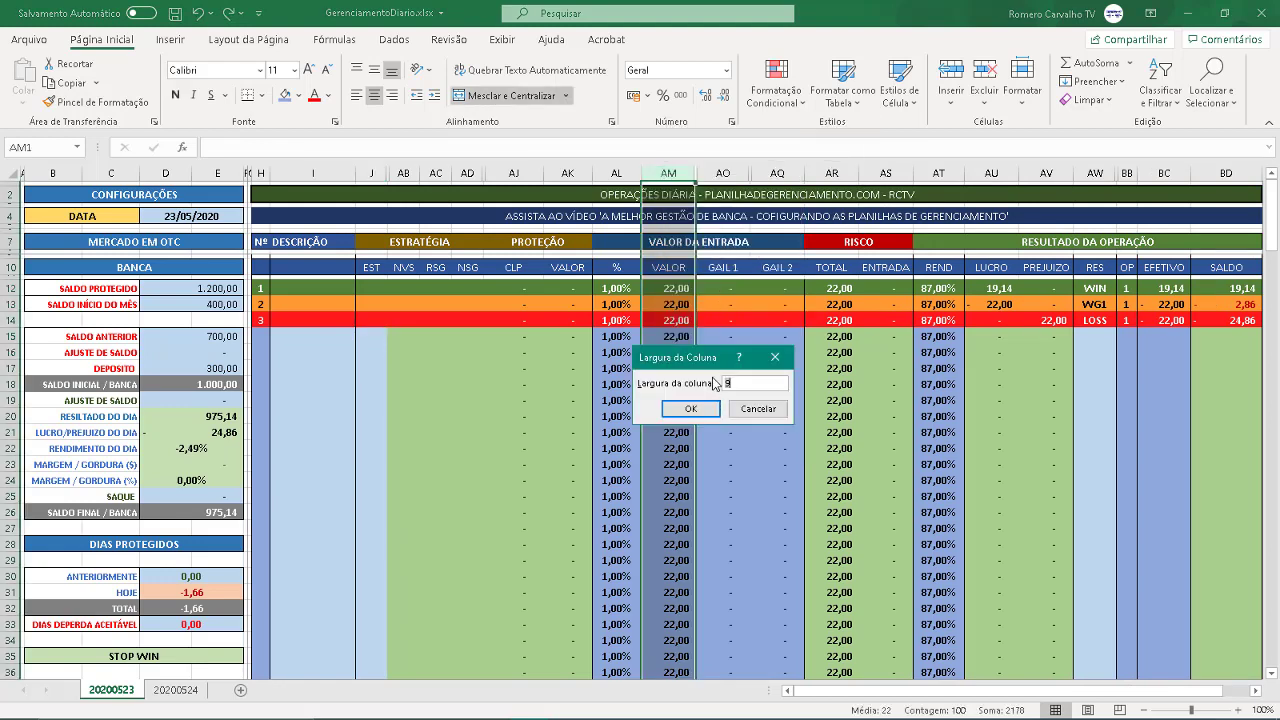
key("Return")
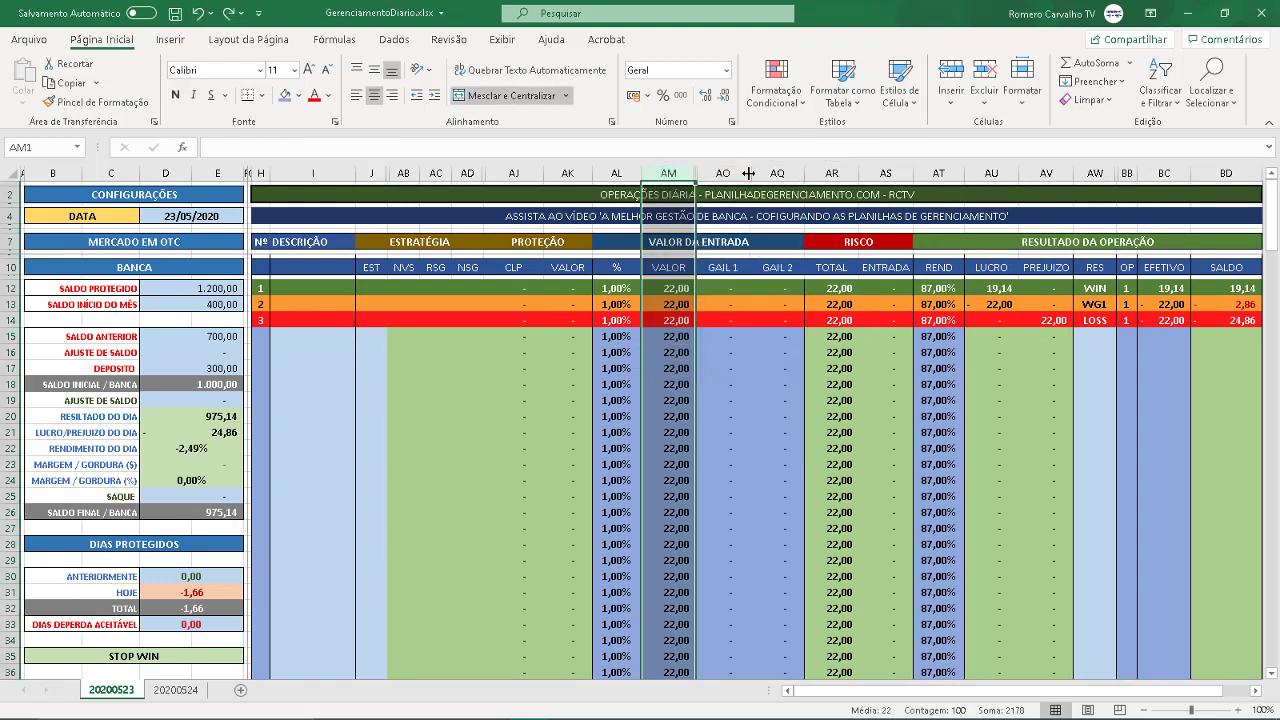
Set columns AM through AQ to a width of 9 to reveal the hidden MG1MLT and MG2MLT columns
left_click_drag(680, 173, 764, 174)
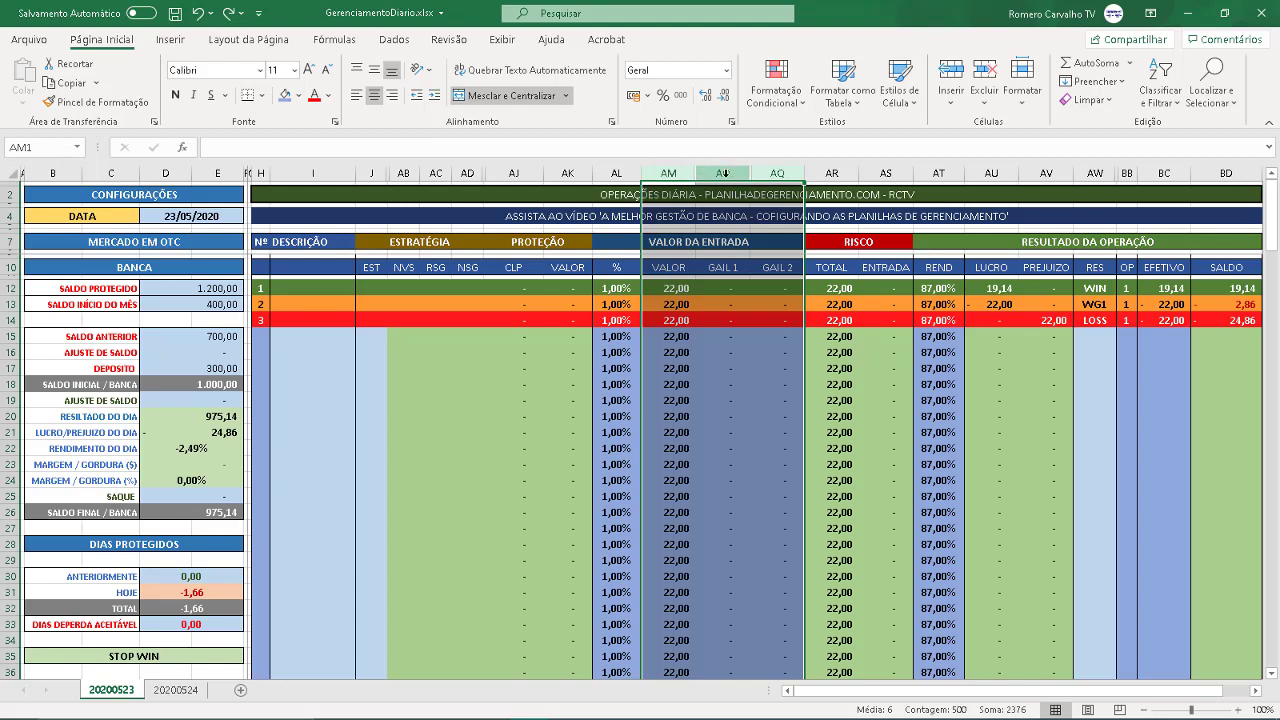
right_click(723, 173)
left_click(752, 398)
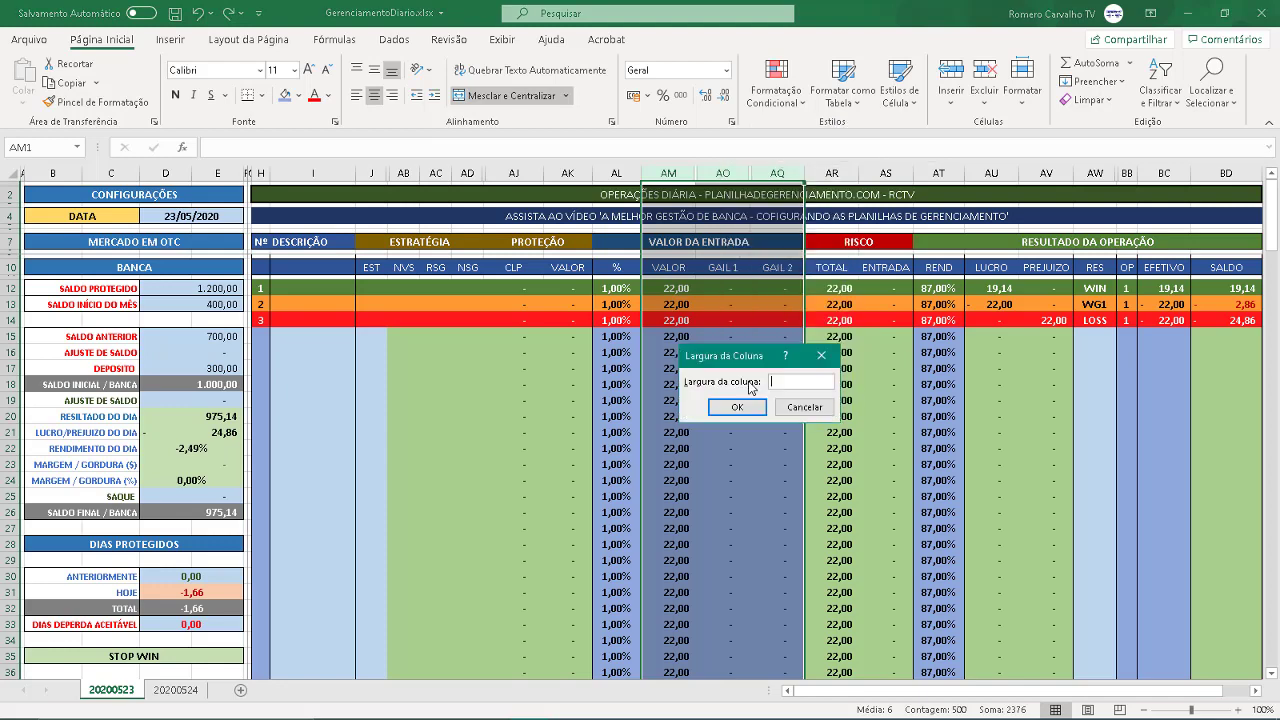
type("9")
key("Return")
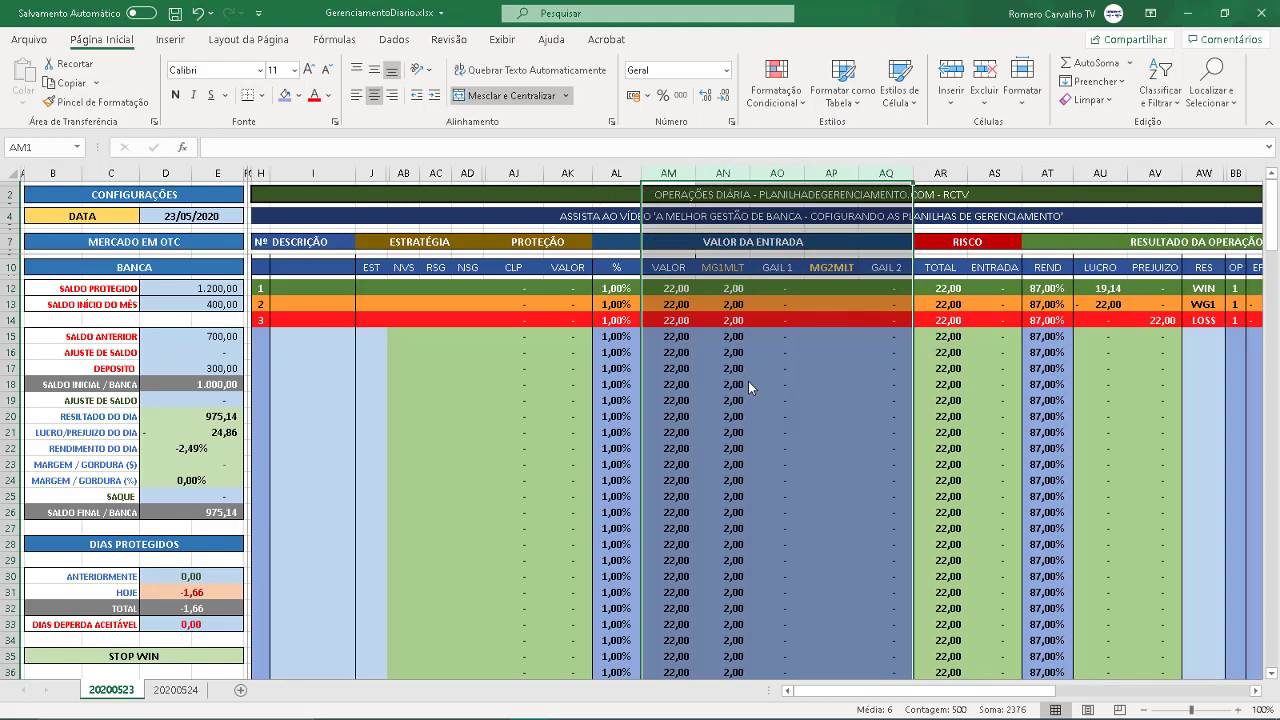
left_click(736, 370)
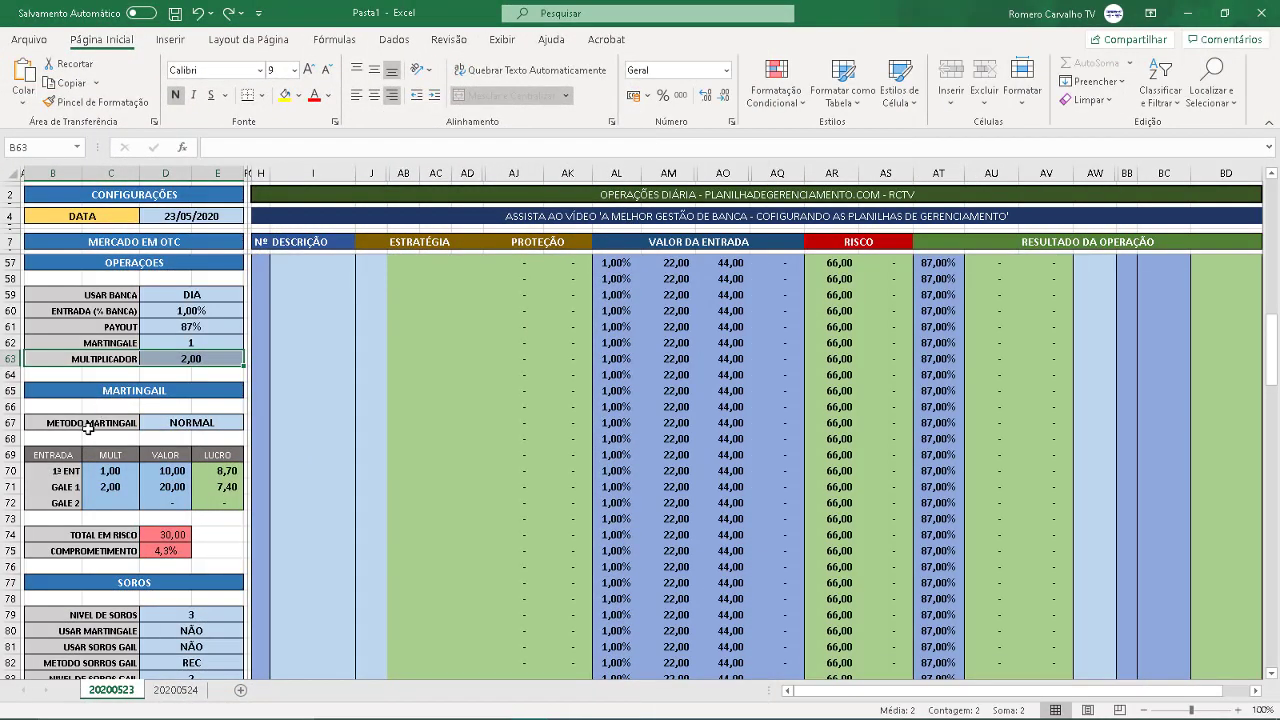
Examine the METODO MARTINGAIL setting and read the legend explaining the martingail methods NORMAL, REC and FIXO
left_click(155, 424)
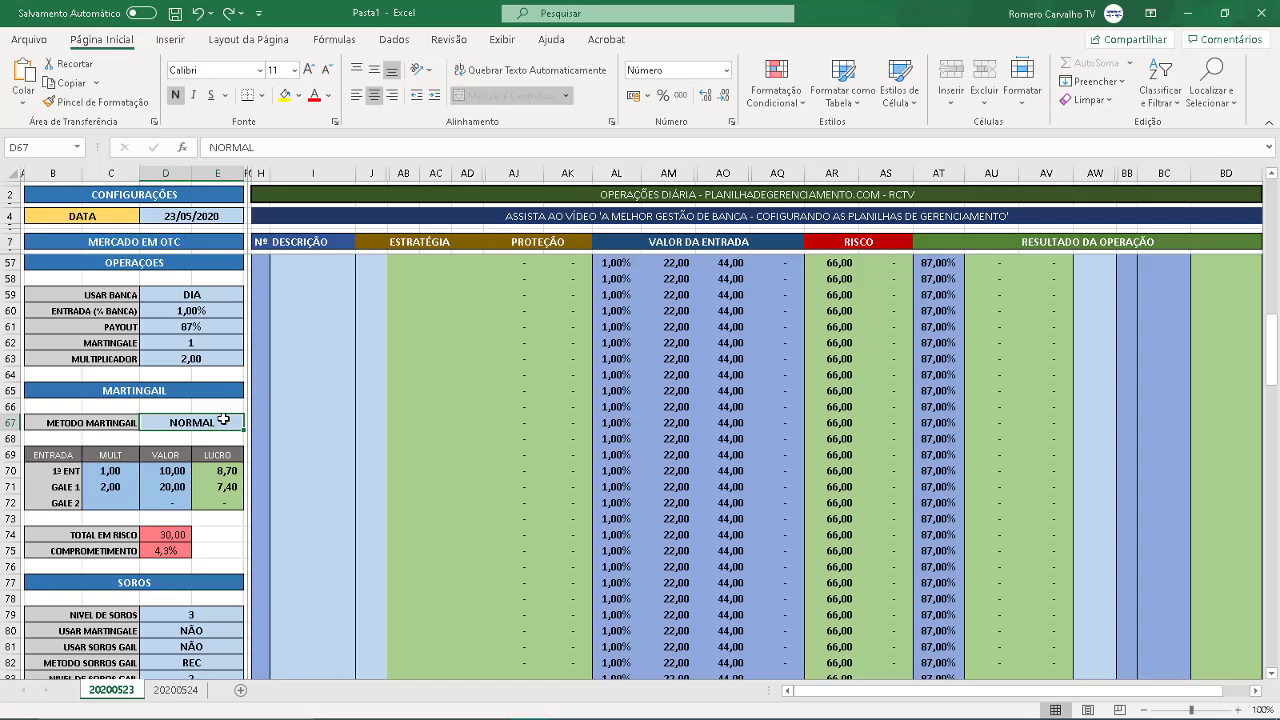
left_click(210, 357)
left_click(222, 421)
scroll(588, 377, "down", 3)
scroll(588, 377, "down", 18)
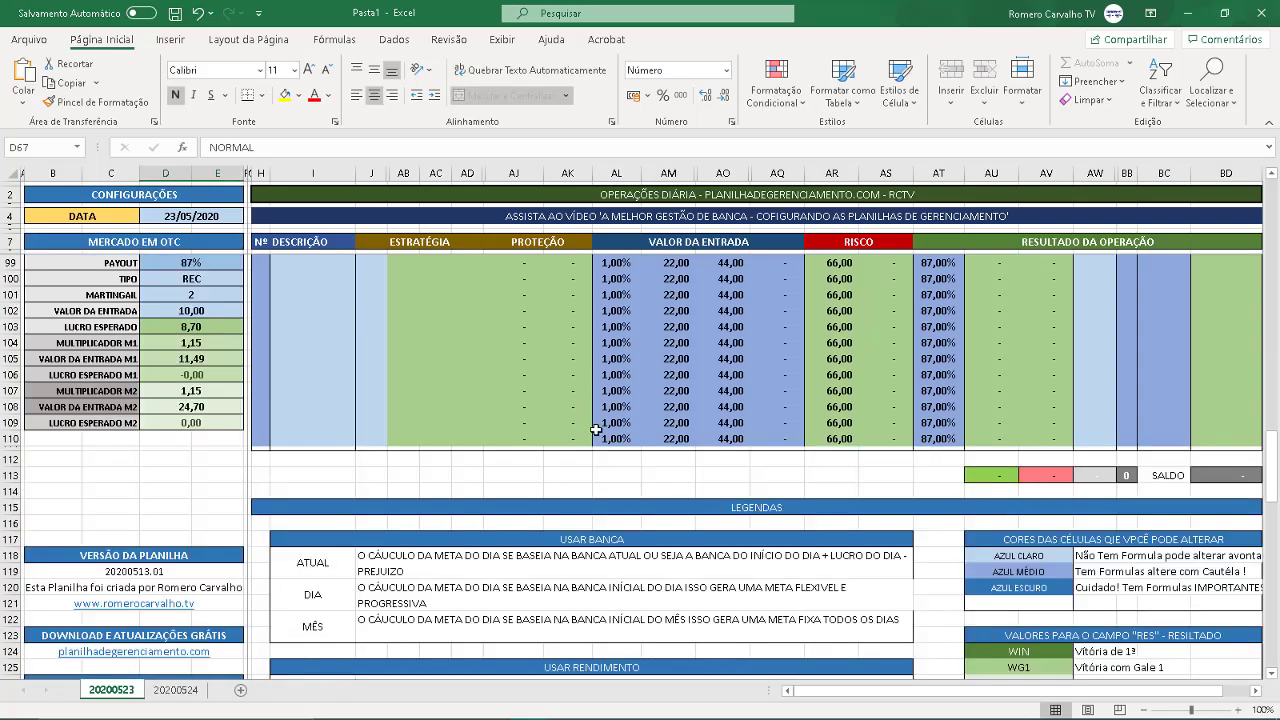
scroll(603, 413, "down", 2)
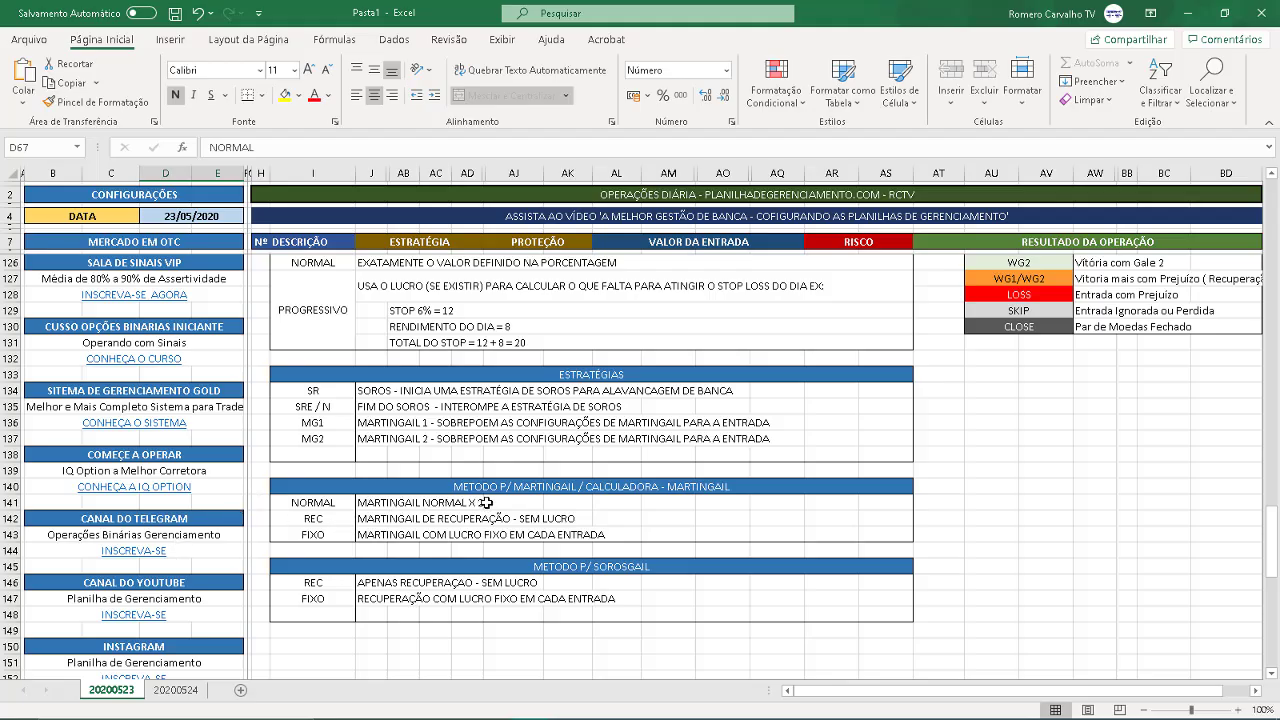
left_click(332, 521)
left_click(392, 519)
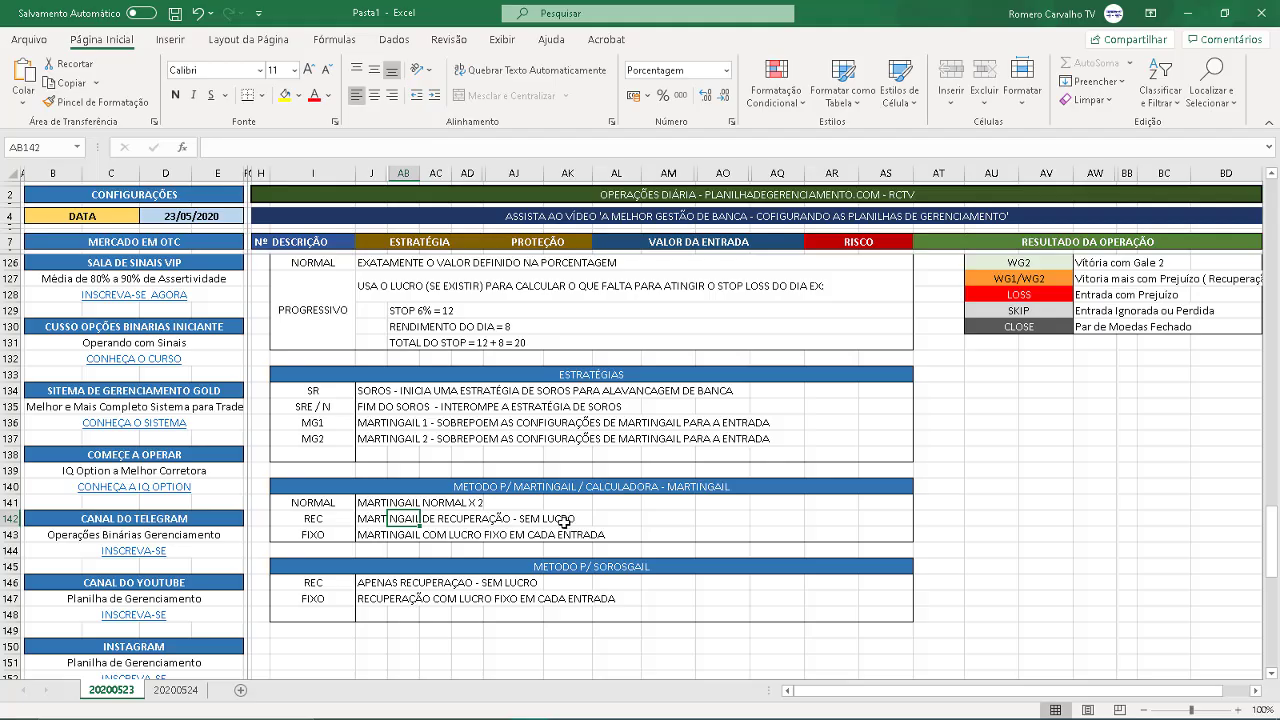
Set METODO MARTINGAIL to REC in the MARTINGAIL settings
scroll(560, 514, "up", 20)
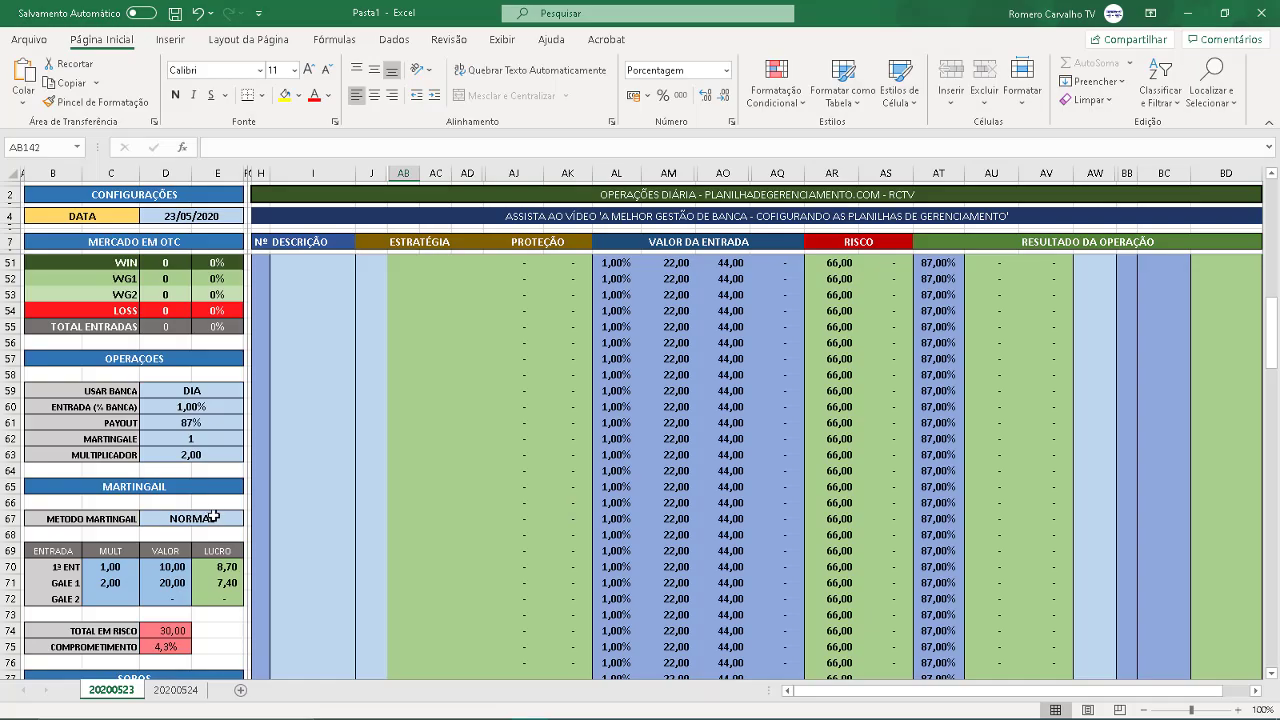
left_click(213, 516)
type("RE")
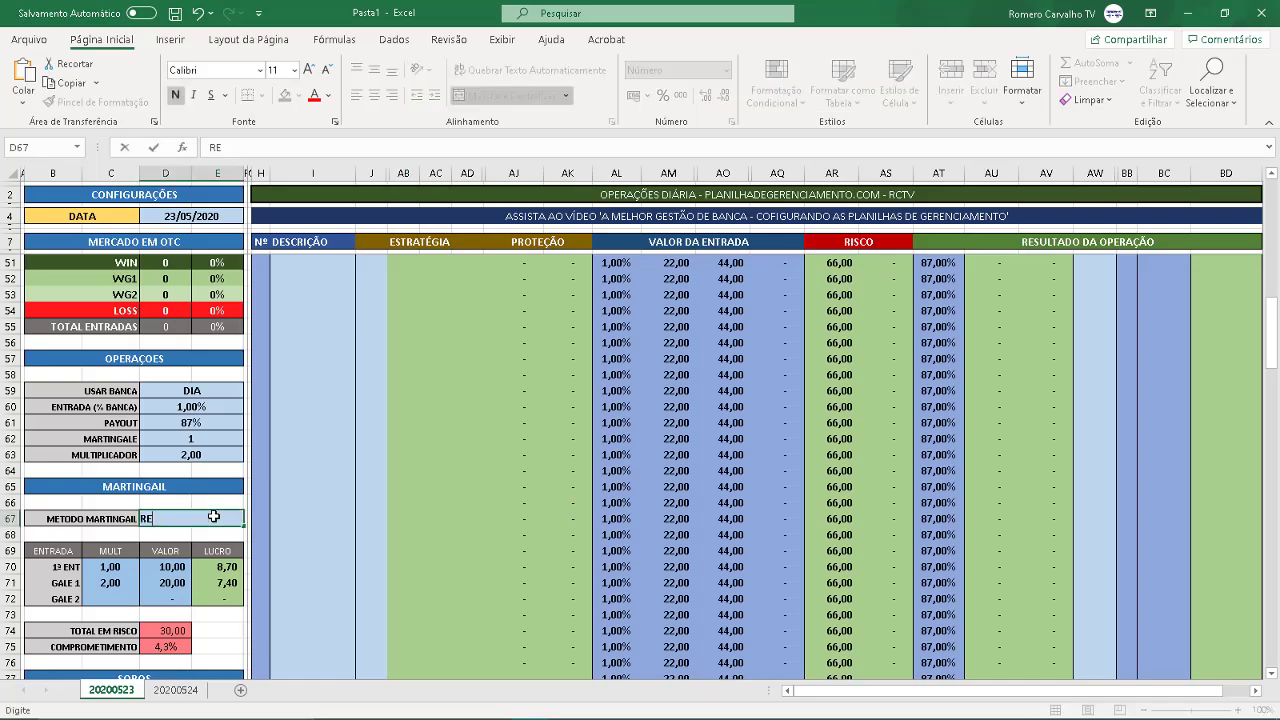
type("C")
key("Return")
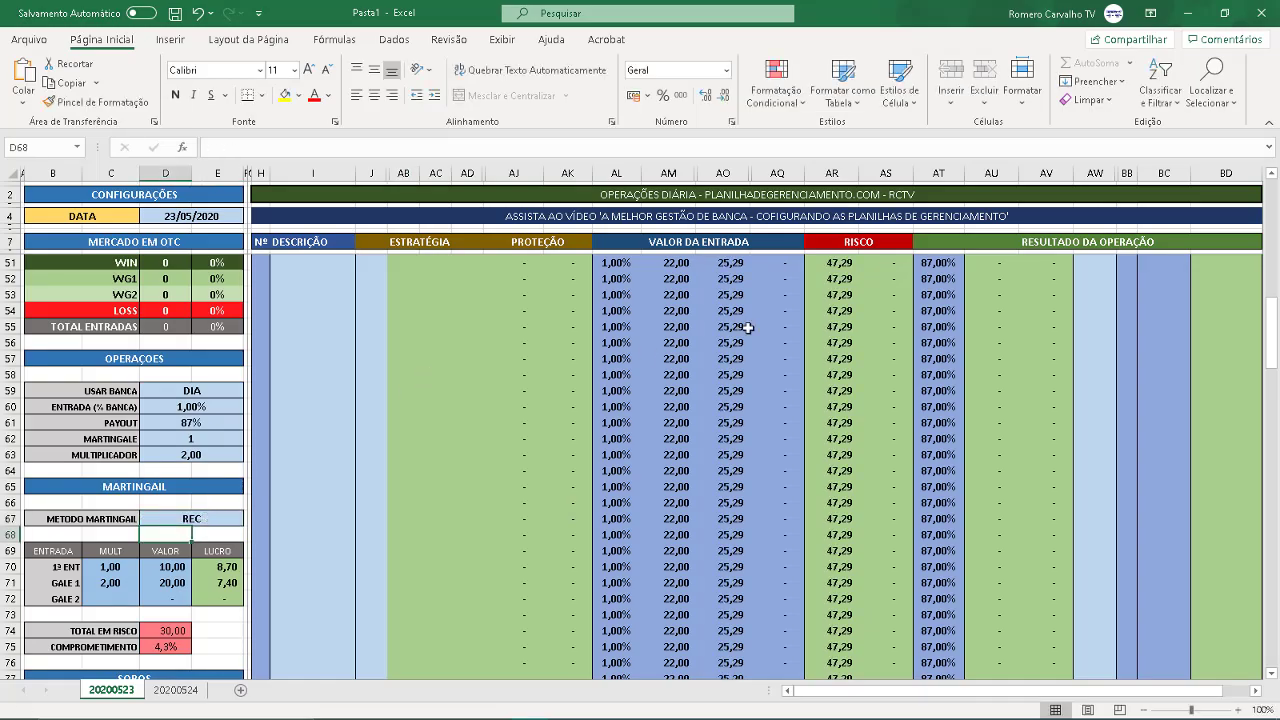
Compare the entry VALOR, GAIL 1 value and payout rate of row 51 in the operations table
left_click(668, 262)
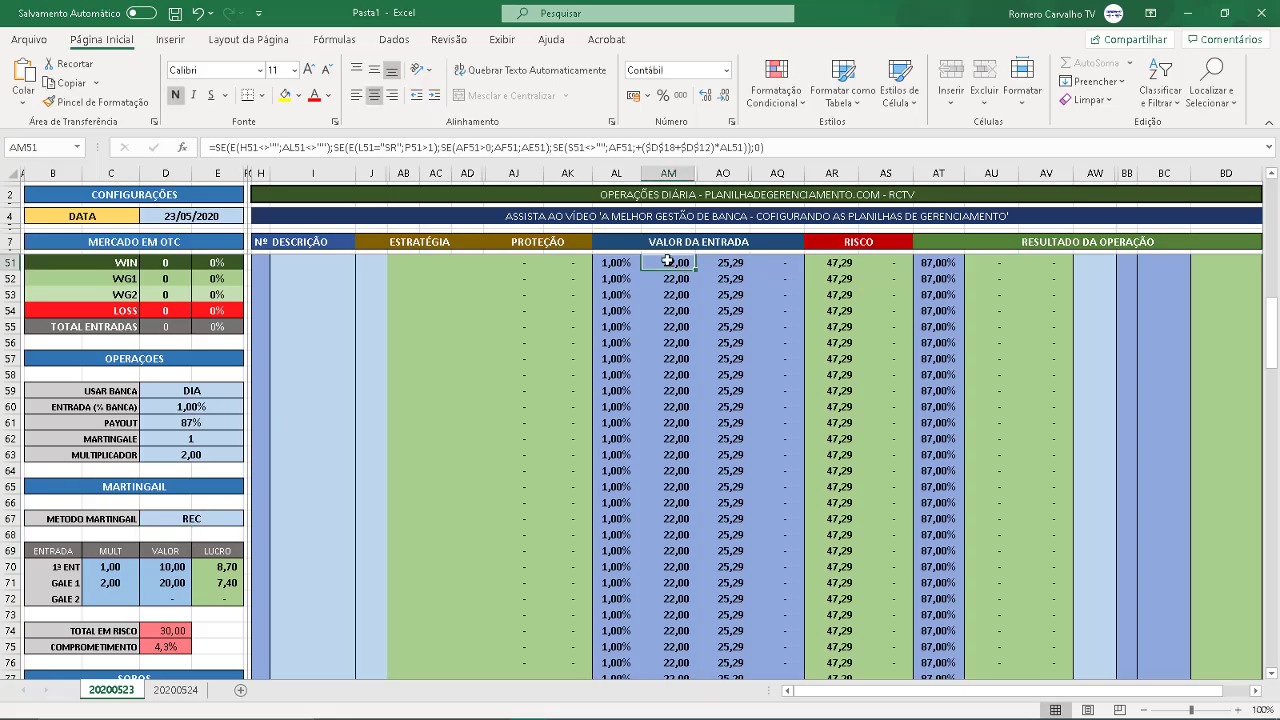
left_click(725, 261)
left_click(684, 268)
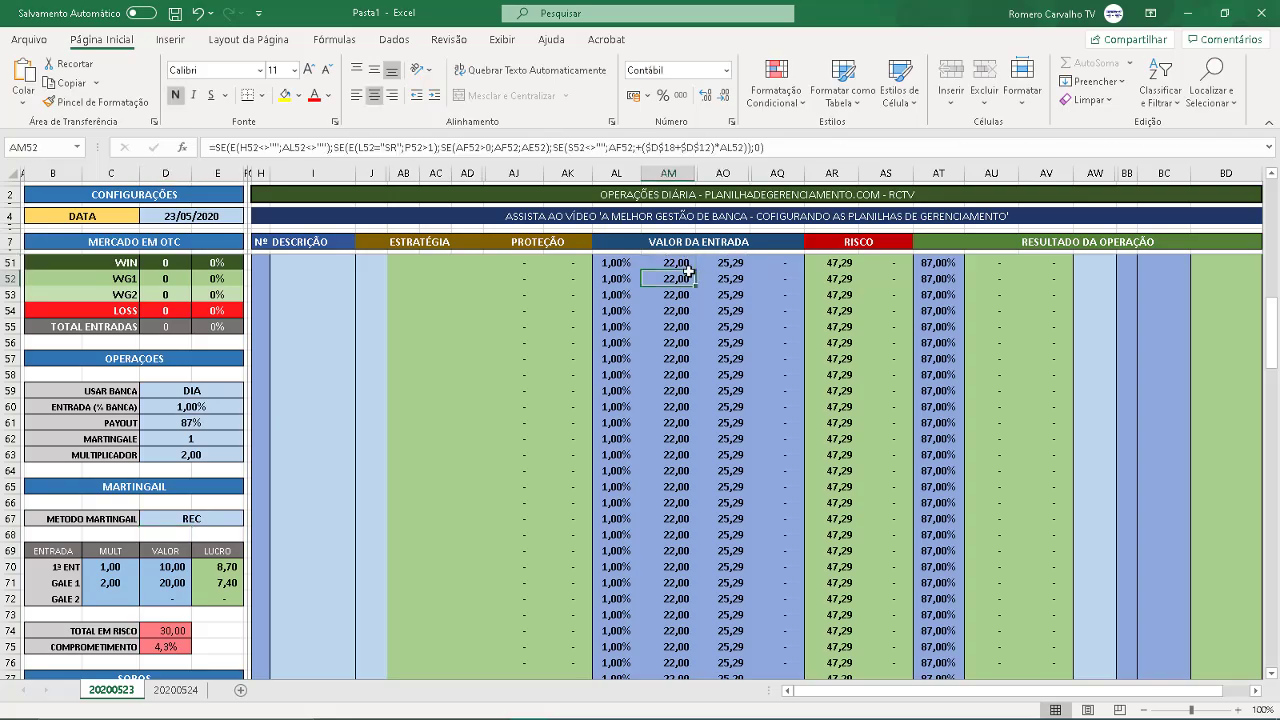
left_click(735, 263)
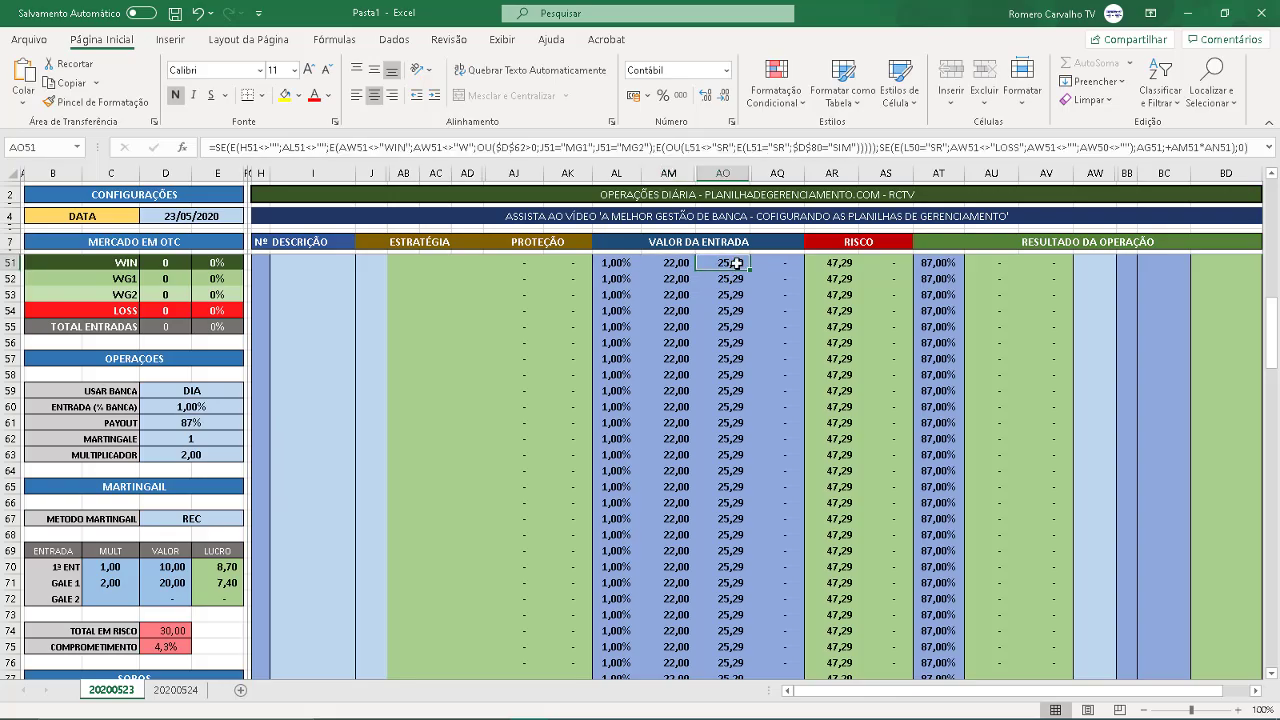
left_click(929, 264)
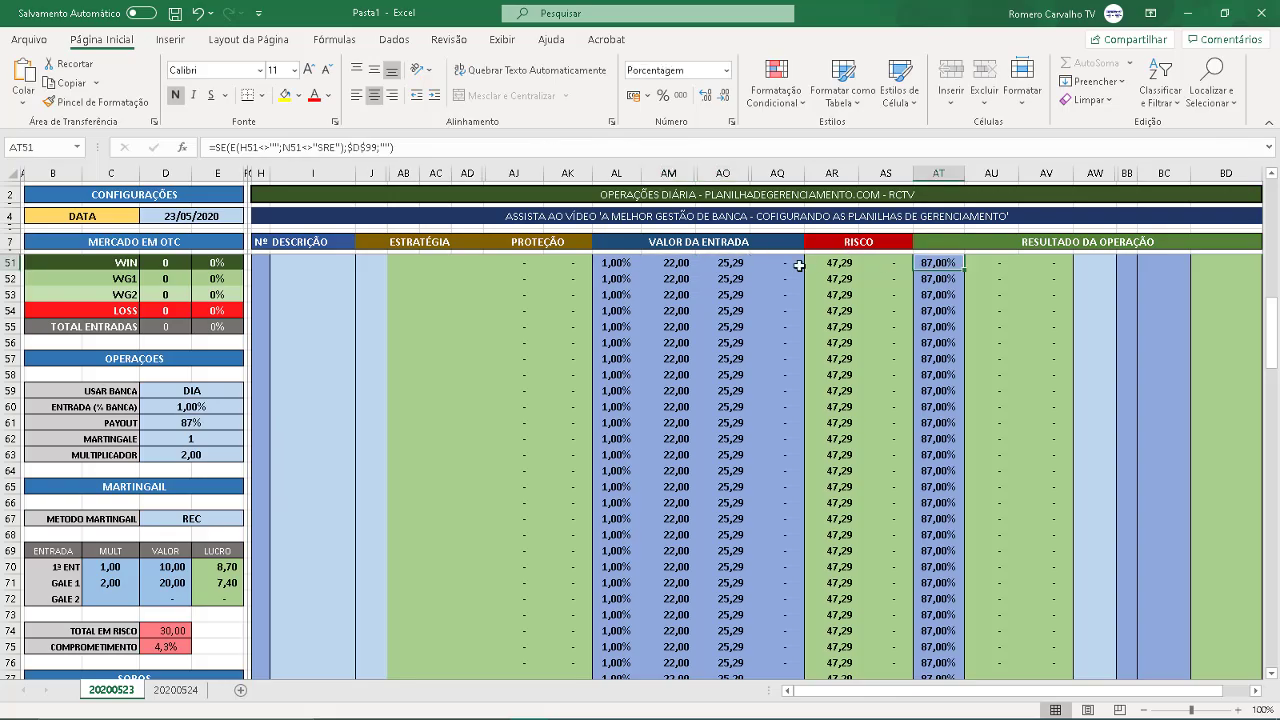
left_click(738, 264)
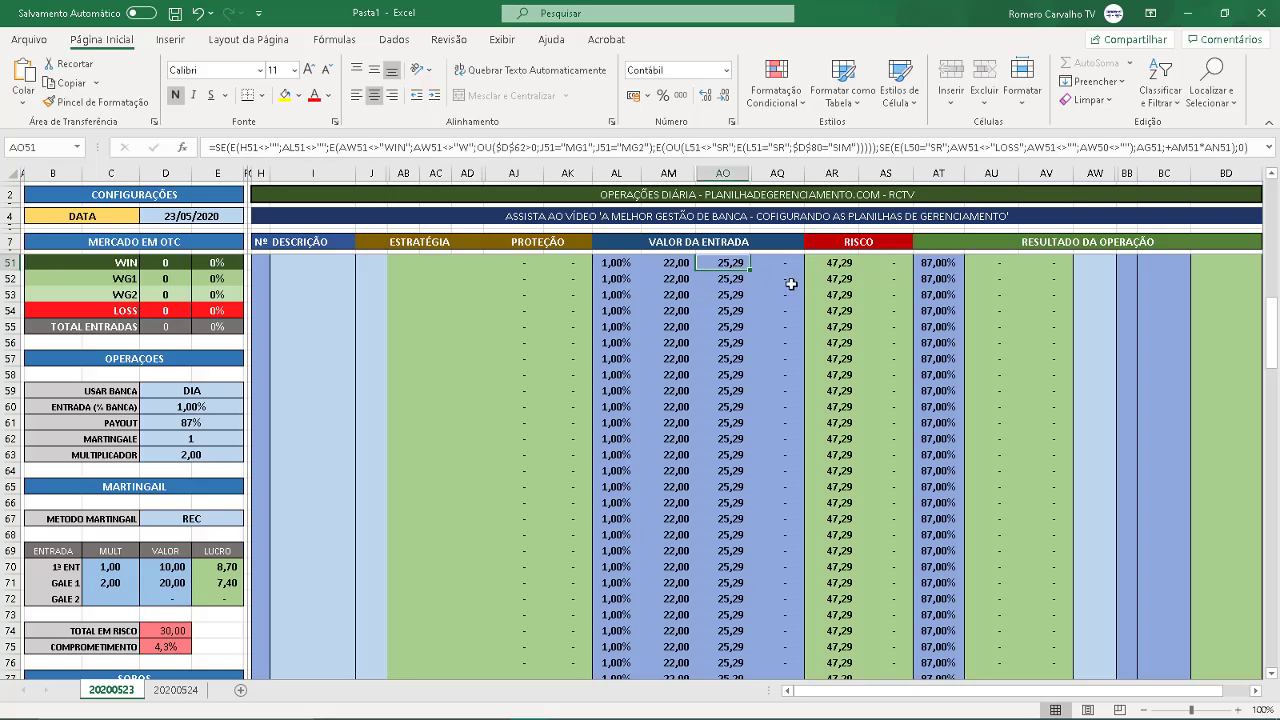
Enter WG1 as the result in cell AW51 and inspect that row's LUCRO and GAIL 1 values
left_click(1092, 262)
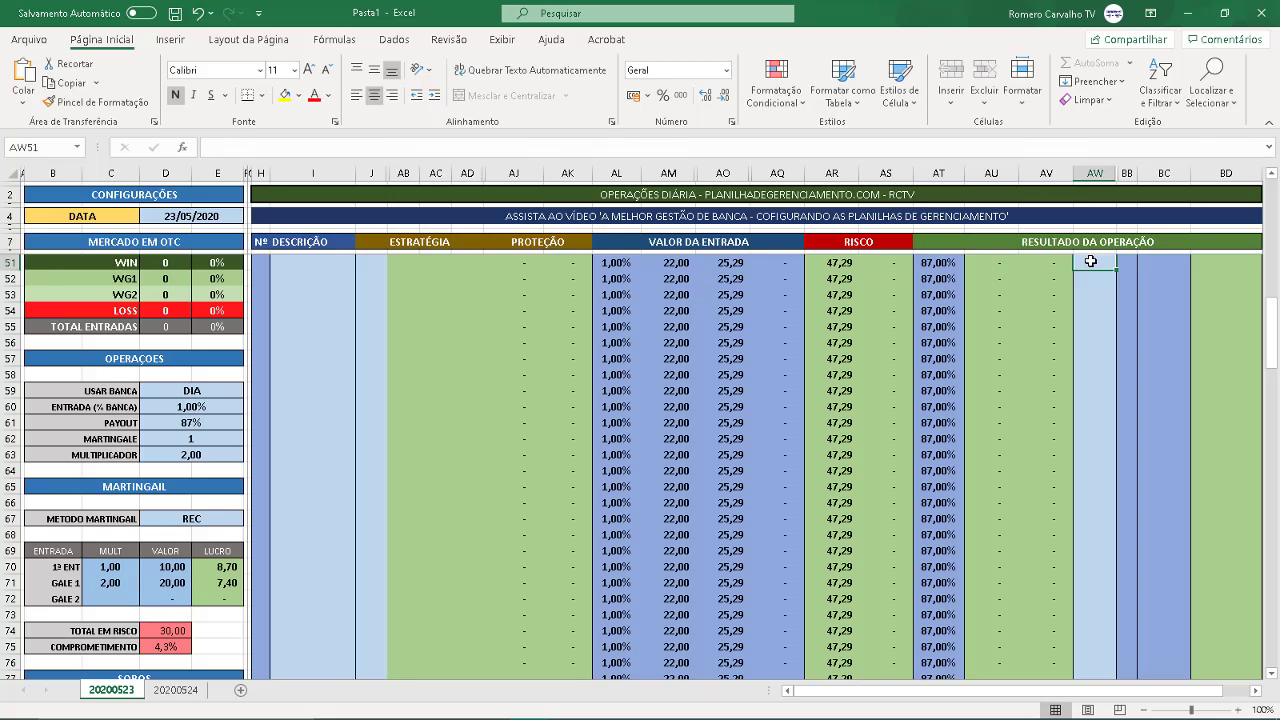
type("WG")
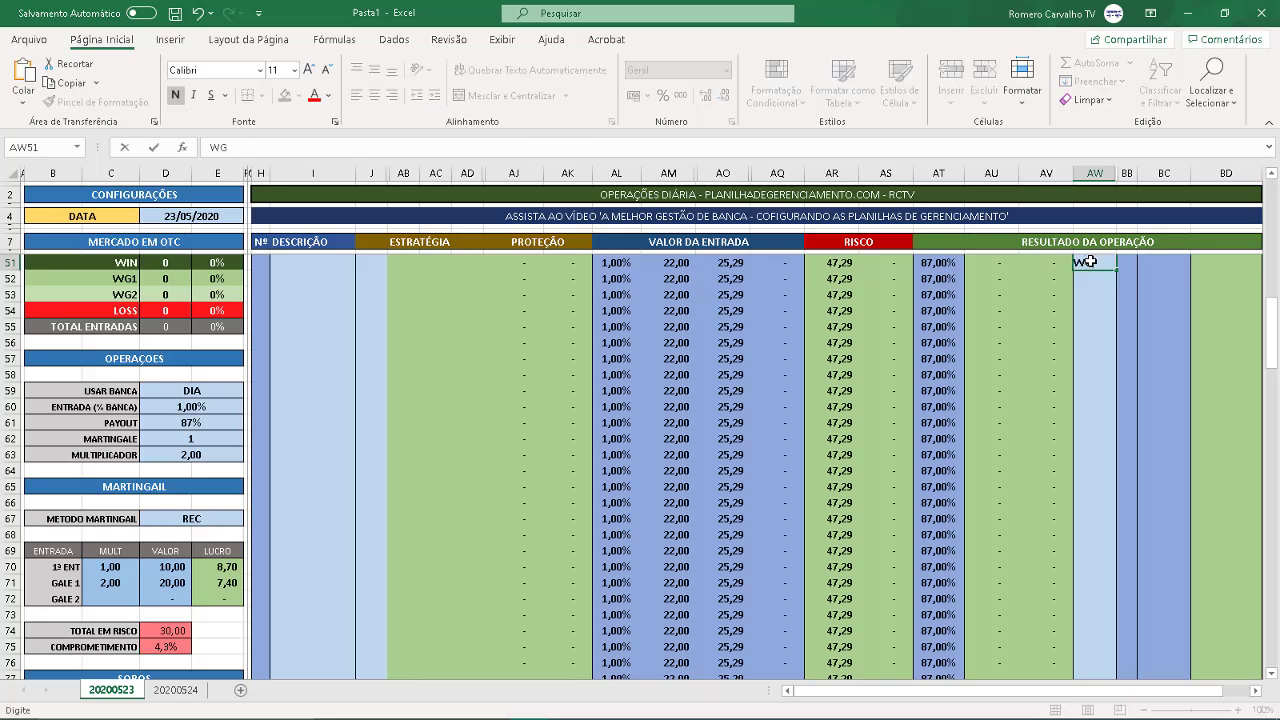
type("1")
key("Return")
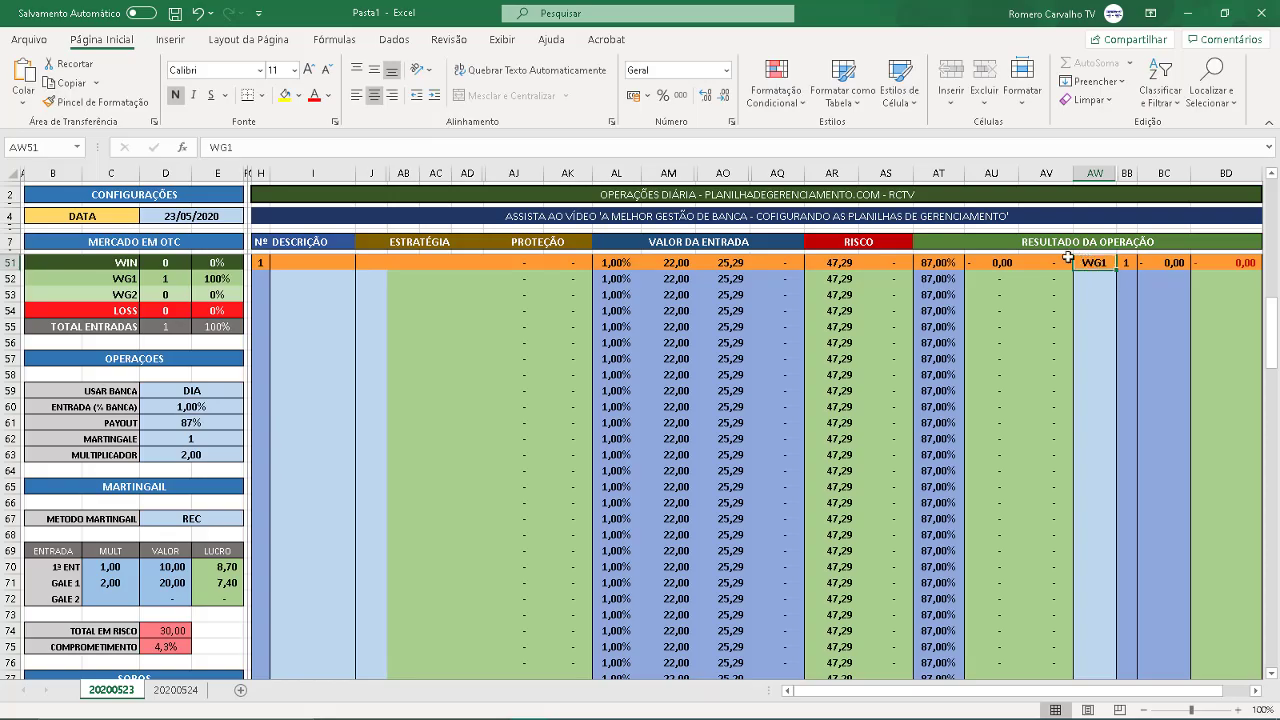
left_click(998, 265)
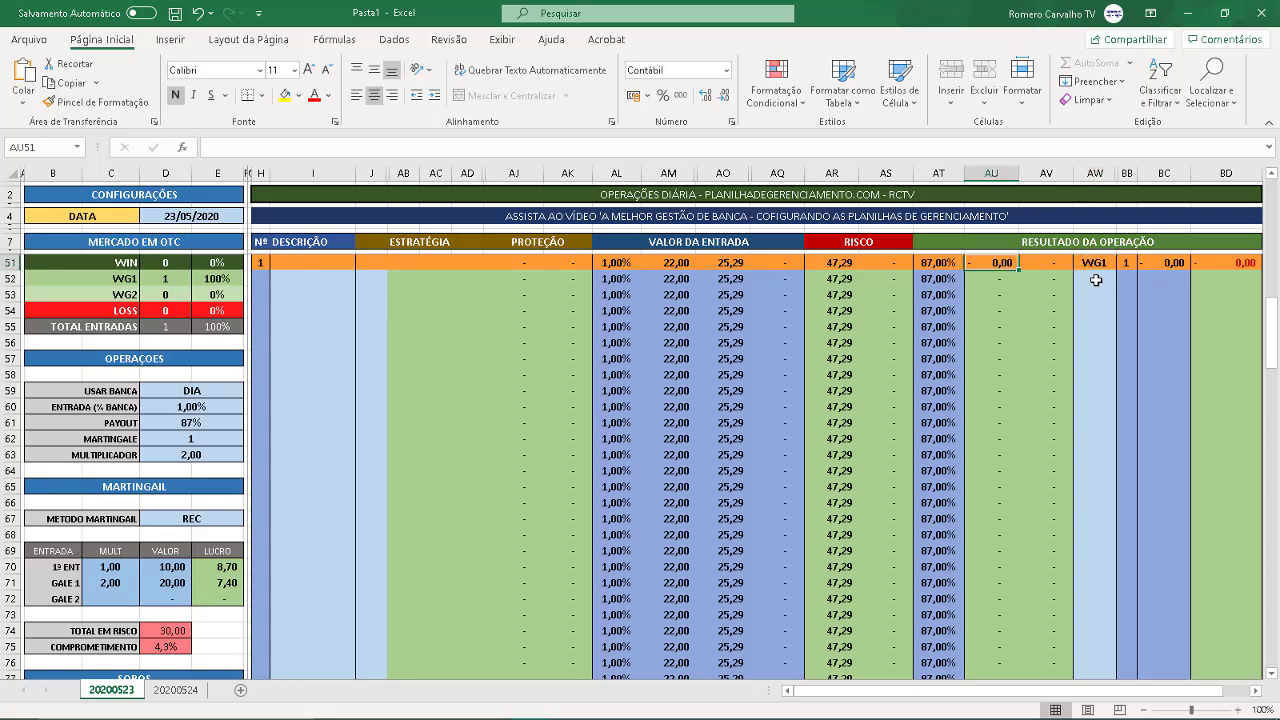
left_click(686, 264)
left_click(697, 266)
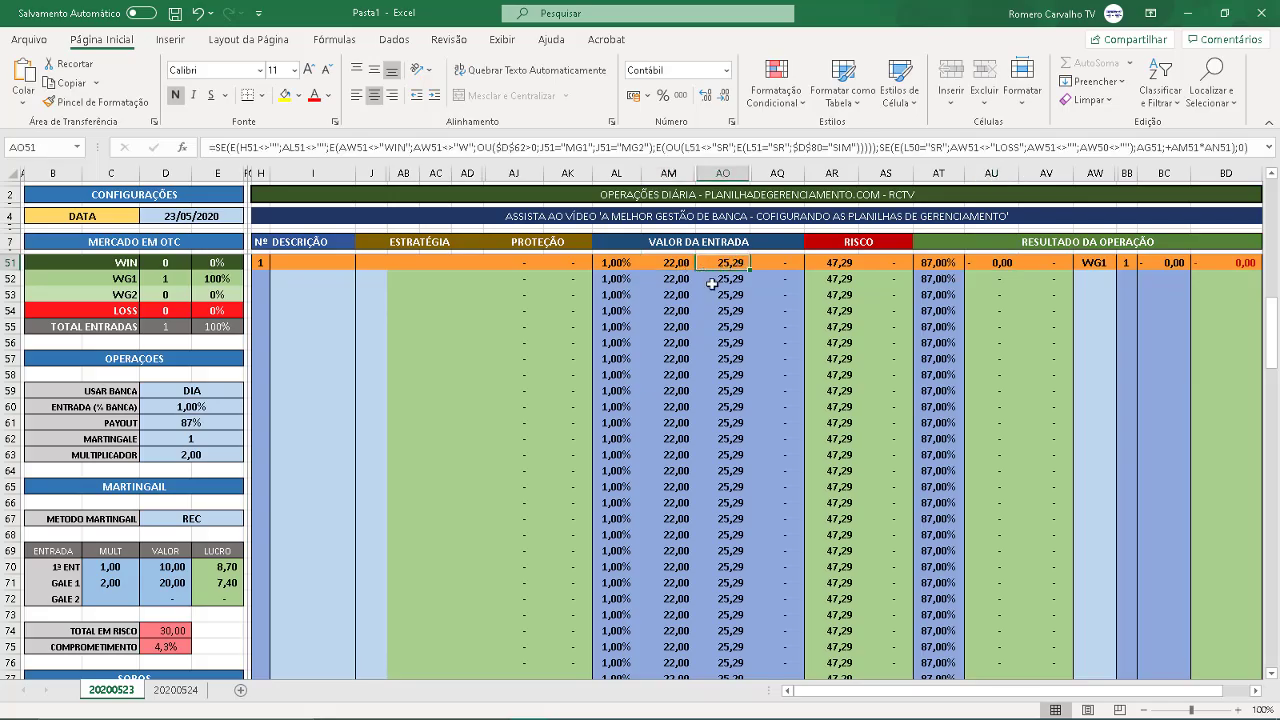
Set METODO MARTINGAIL to NORMAL in the MARTINGAIL settings
left_click(216, 520)
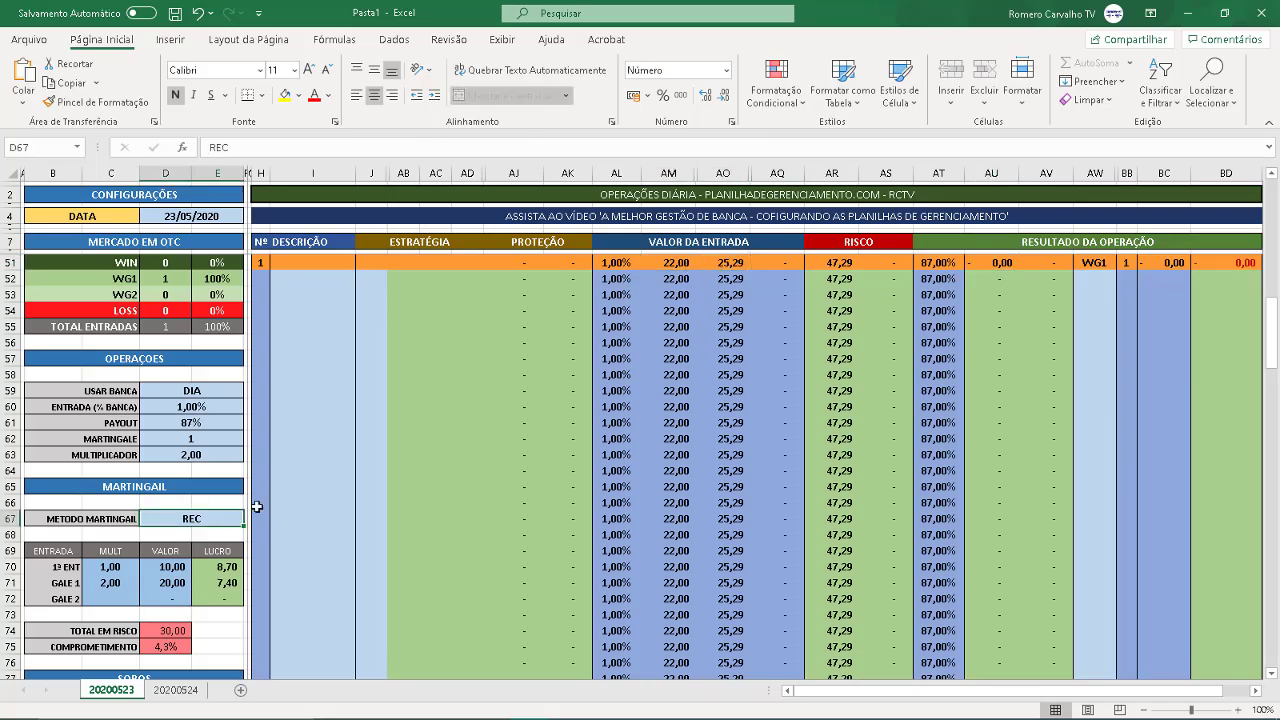
type("NO")
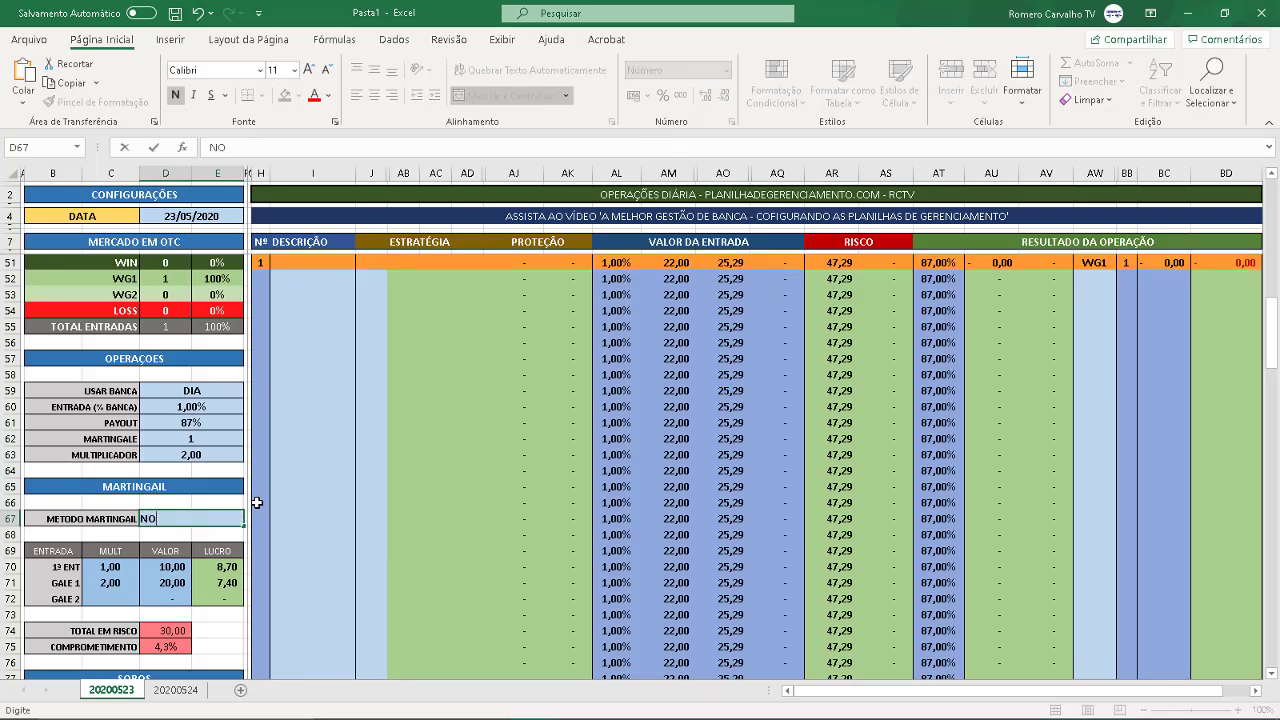
type("RMAL")
key("Return")
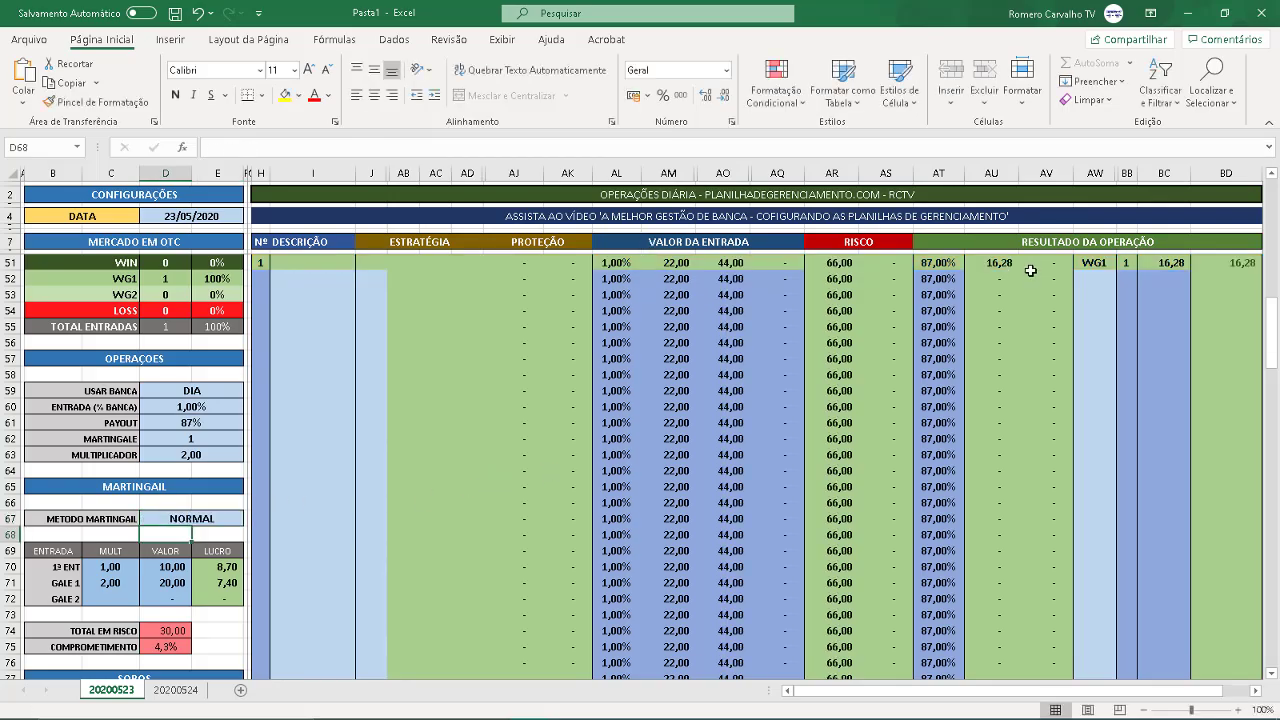
Enter WIN as the result in cell AW51 and WG1 in AW52, checking each row's profit in column AU
left_click(1088, 263)
type("WIN")
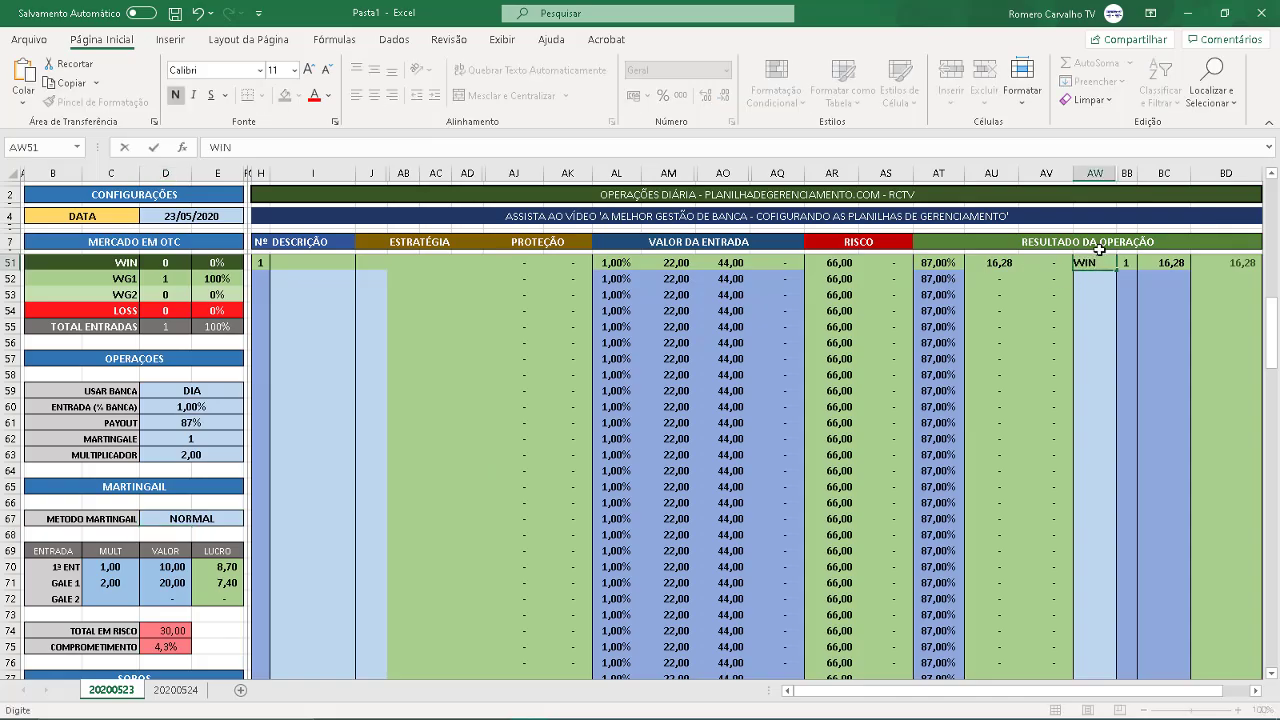
key("Return")
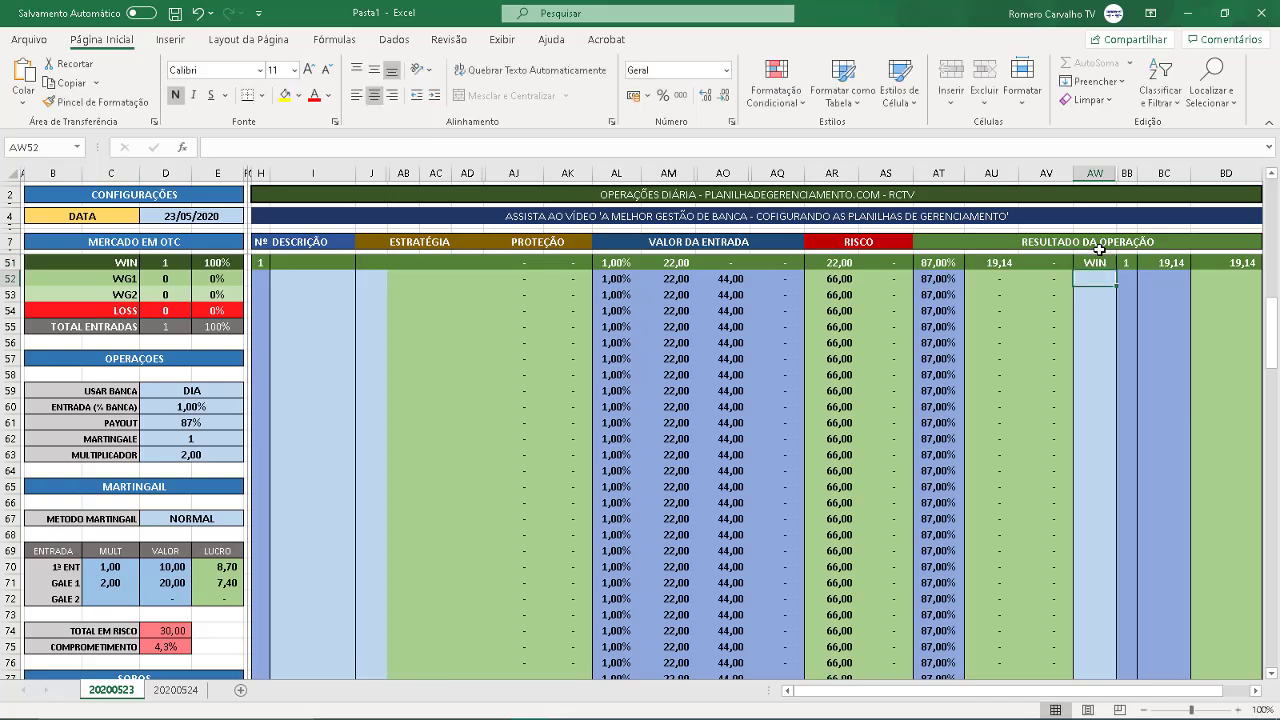
left_click(1012, 262)
left_click(1106, 277)
type("WG1")
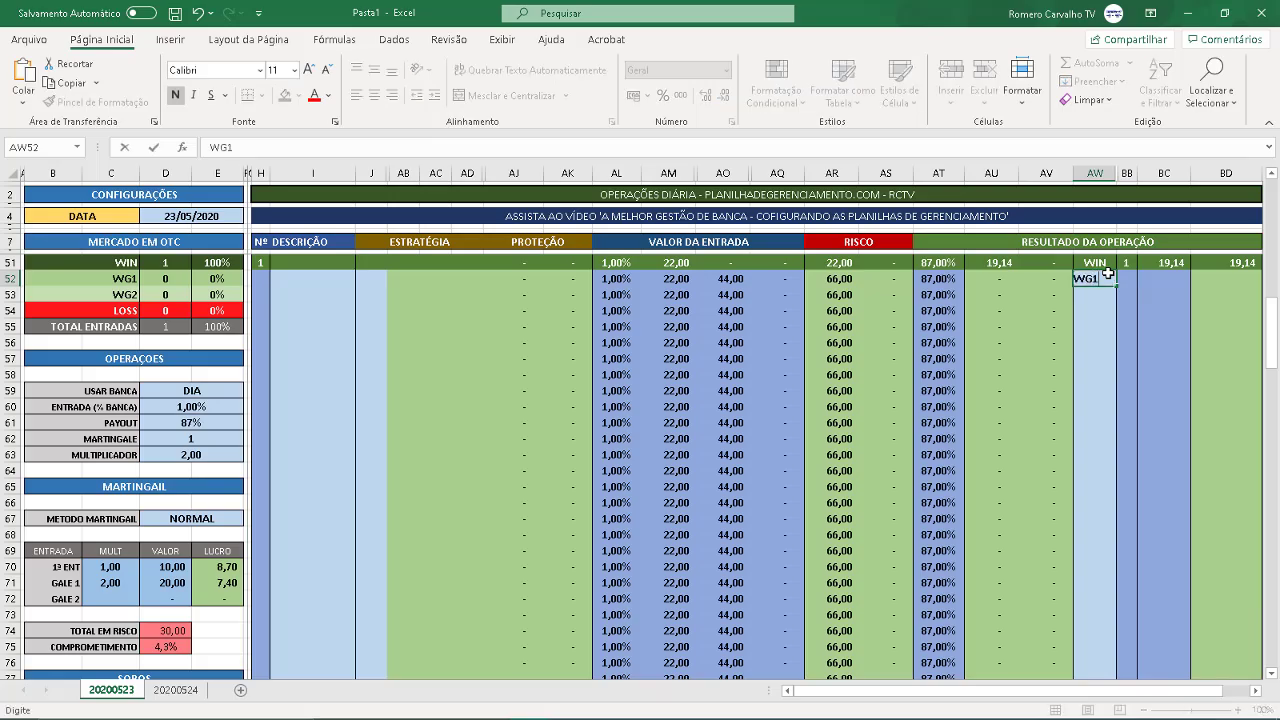
key("Return")
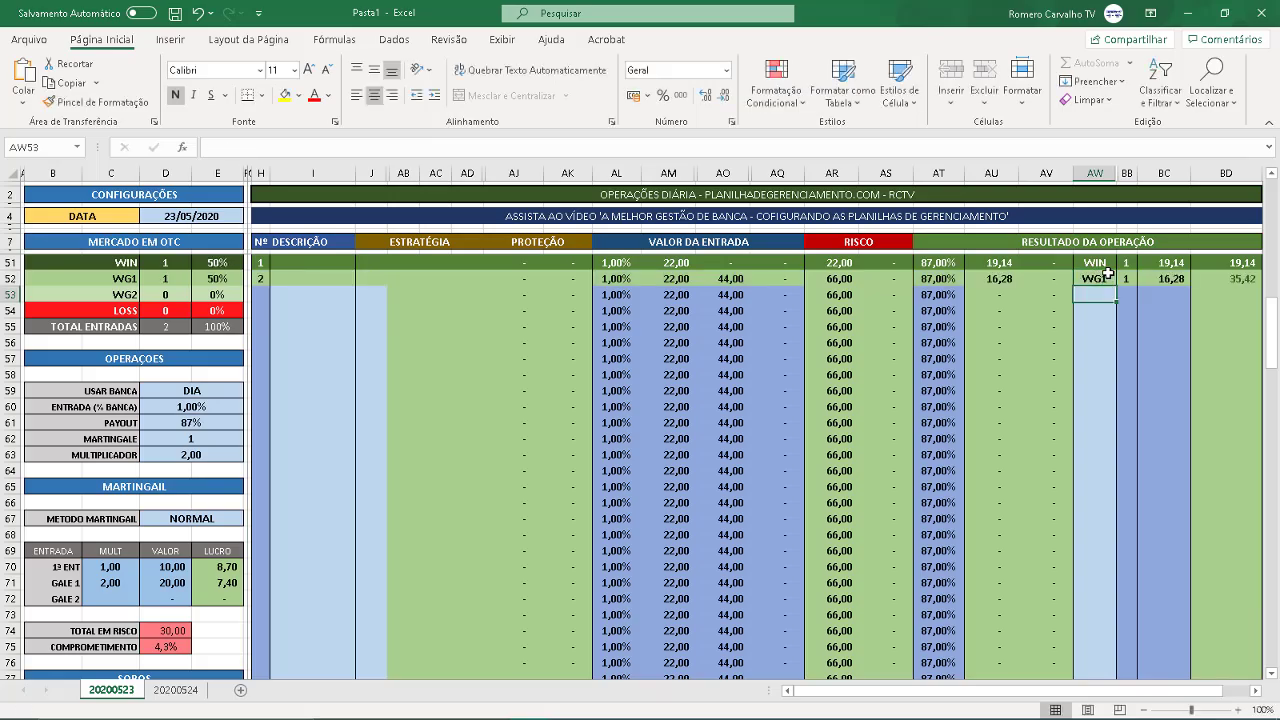
left_click(988, 285)
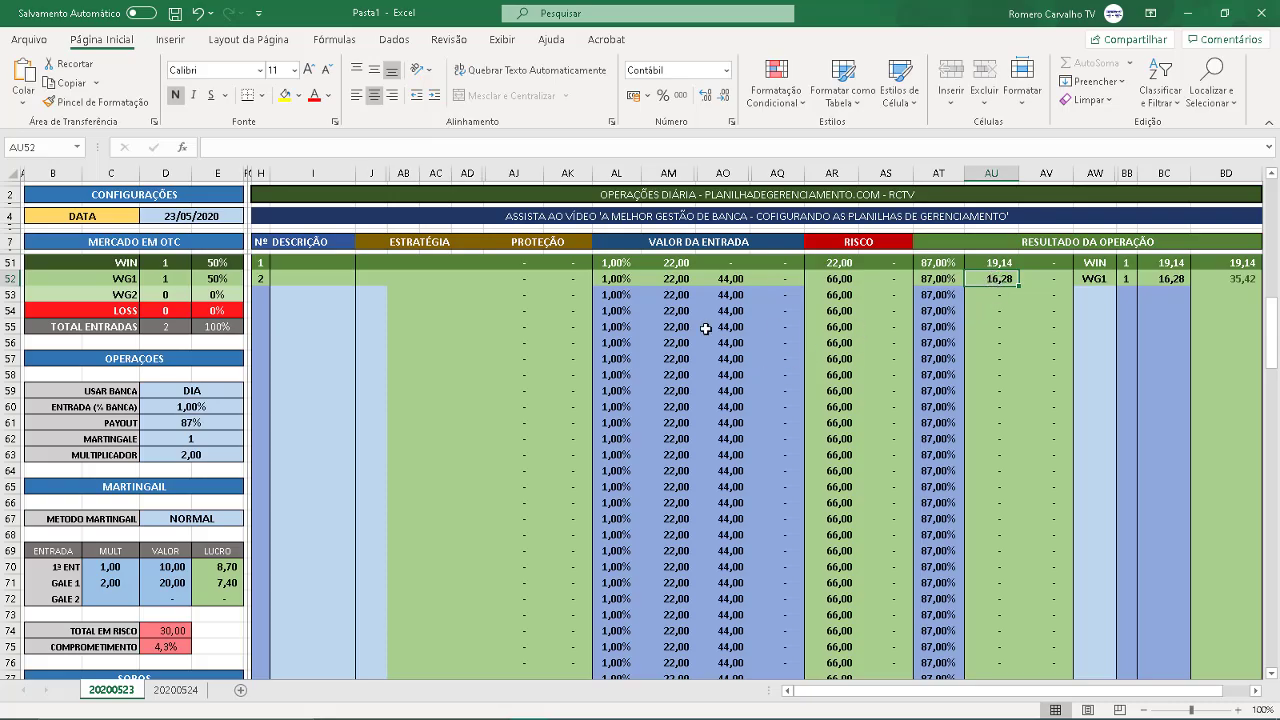
Check the martingail method legend and set METODO MARTINGAIL to FIXO
left_click(203, 519)
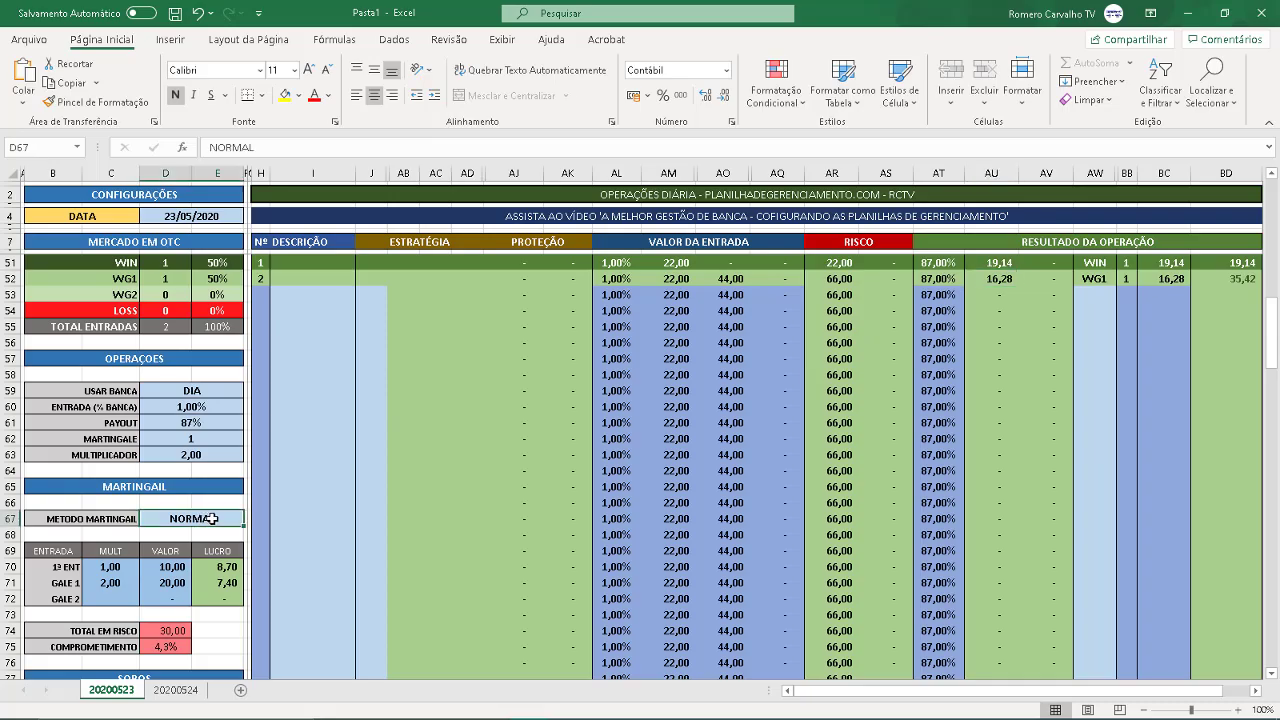
scroll(573, 455, "down", 1)
scroll(573, 455, "down", 20)
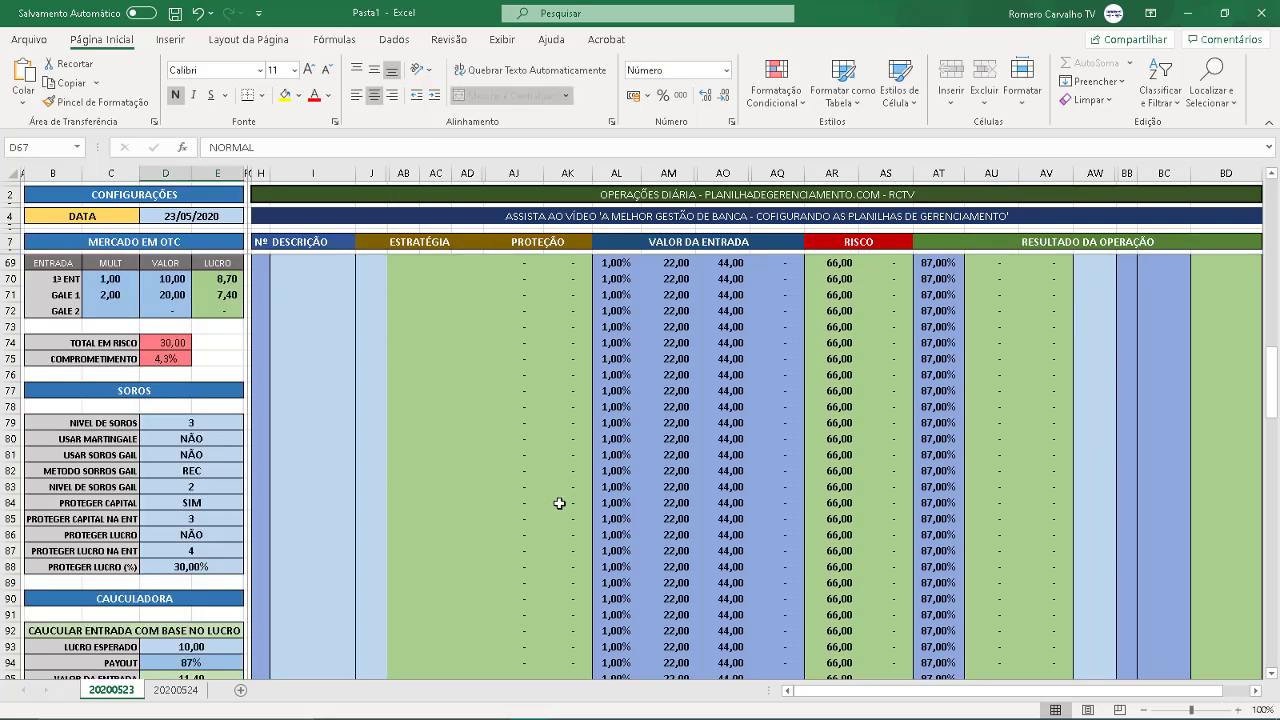
scroll(557, 527, "down", 2)
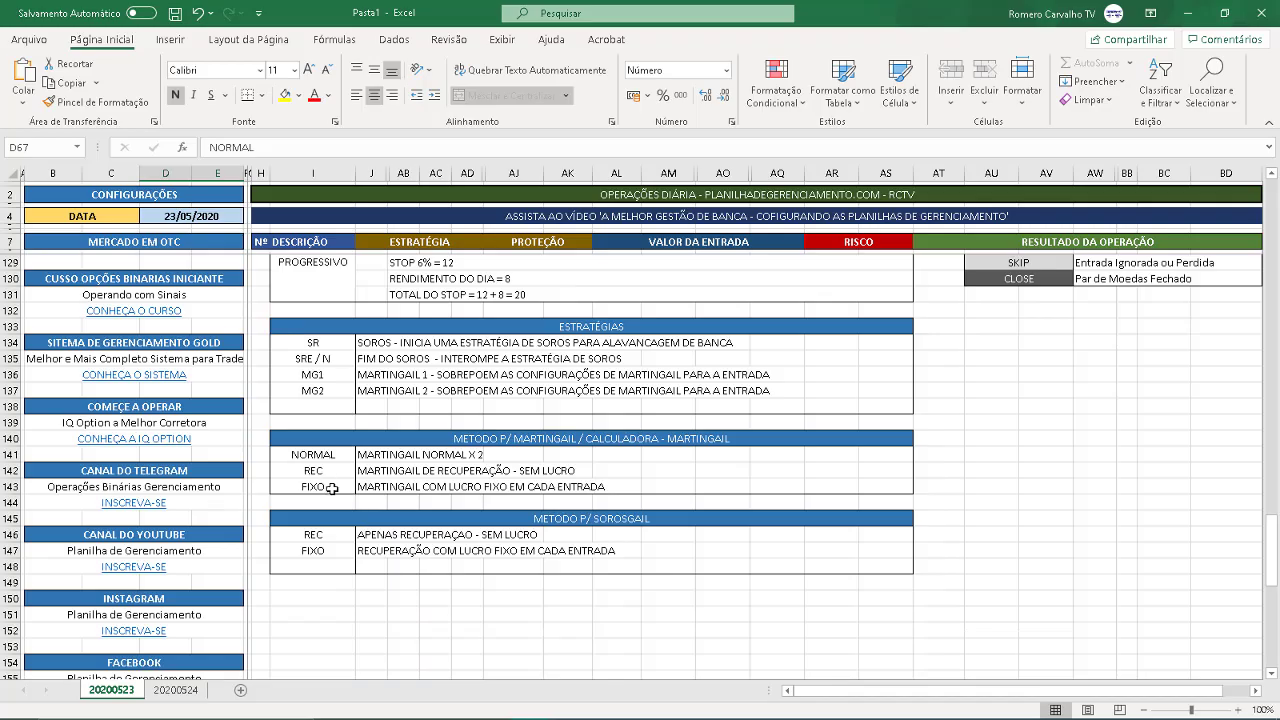
scroll(498, 492, "up", 13)
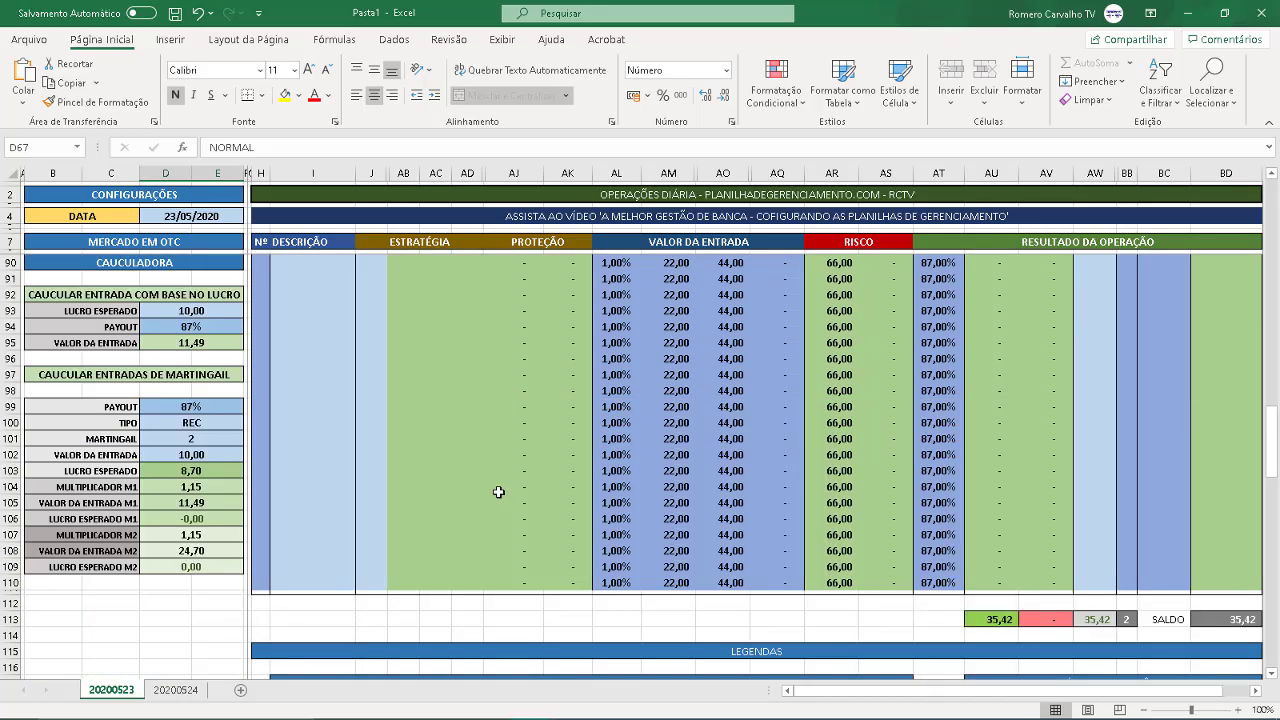
scroll(498, 492, "up", 17)
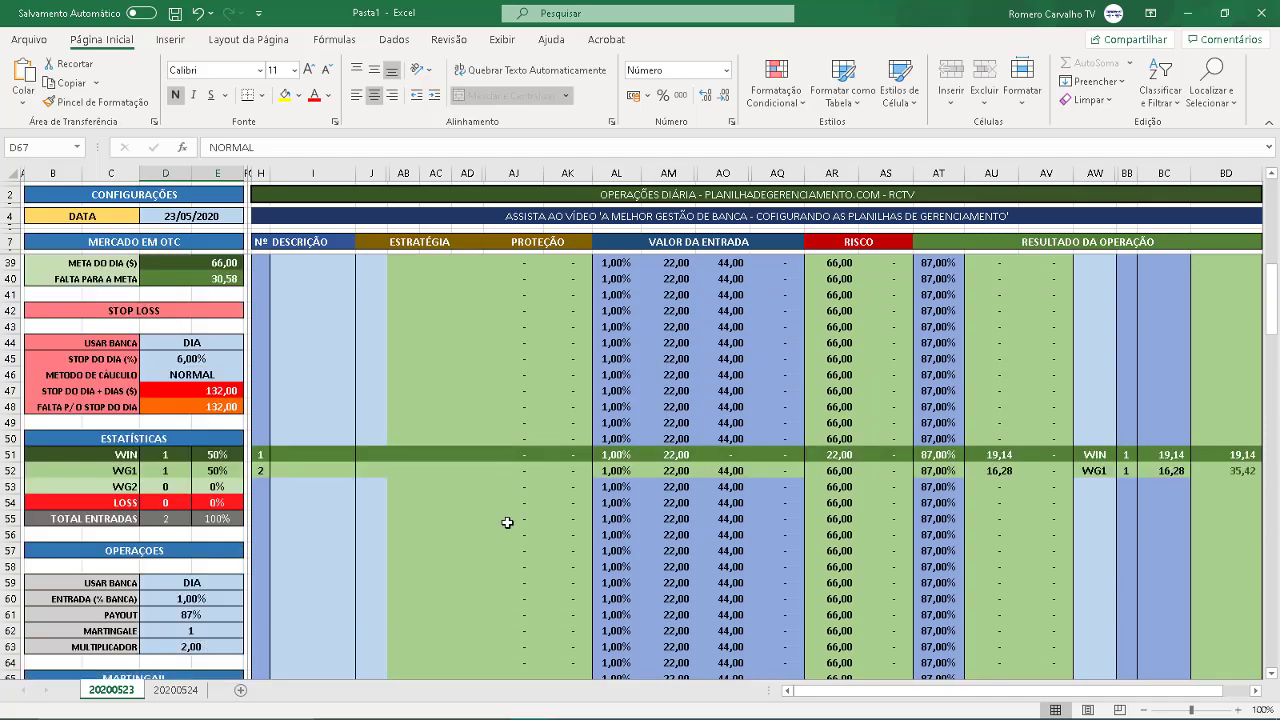
scroll(507, 522, "down", 4)
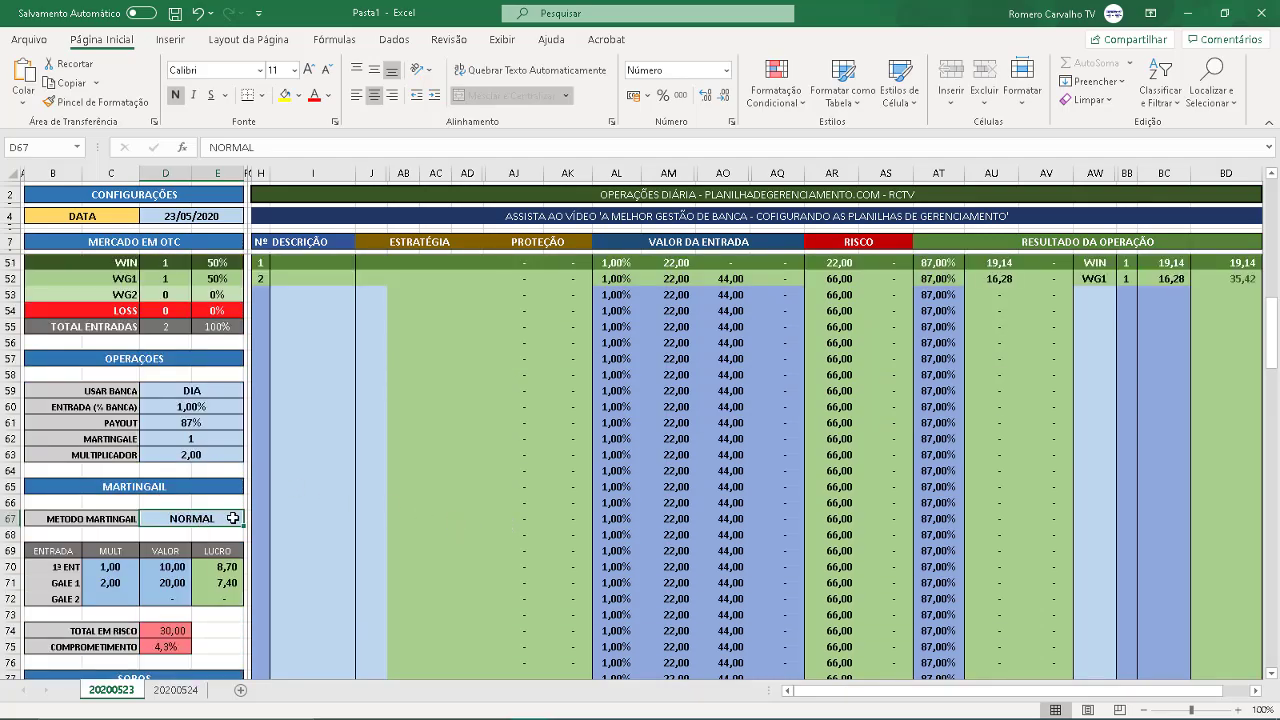
type("FIXO")
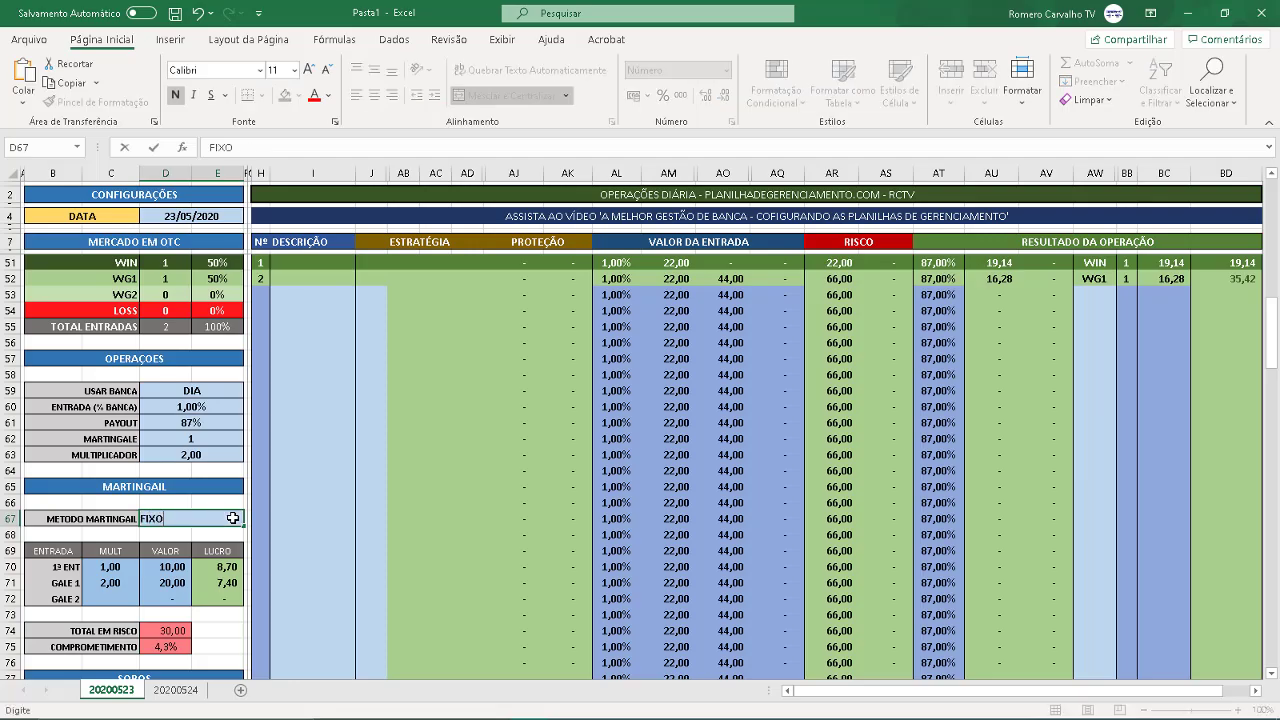
key("Return")
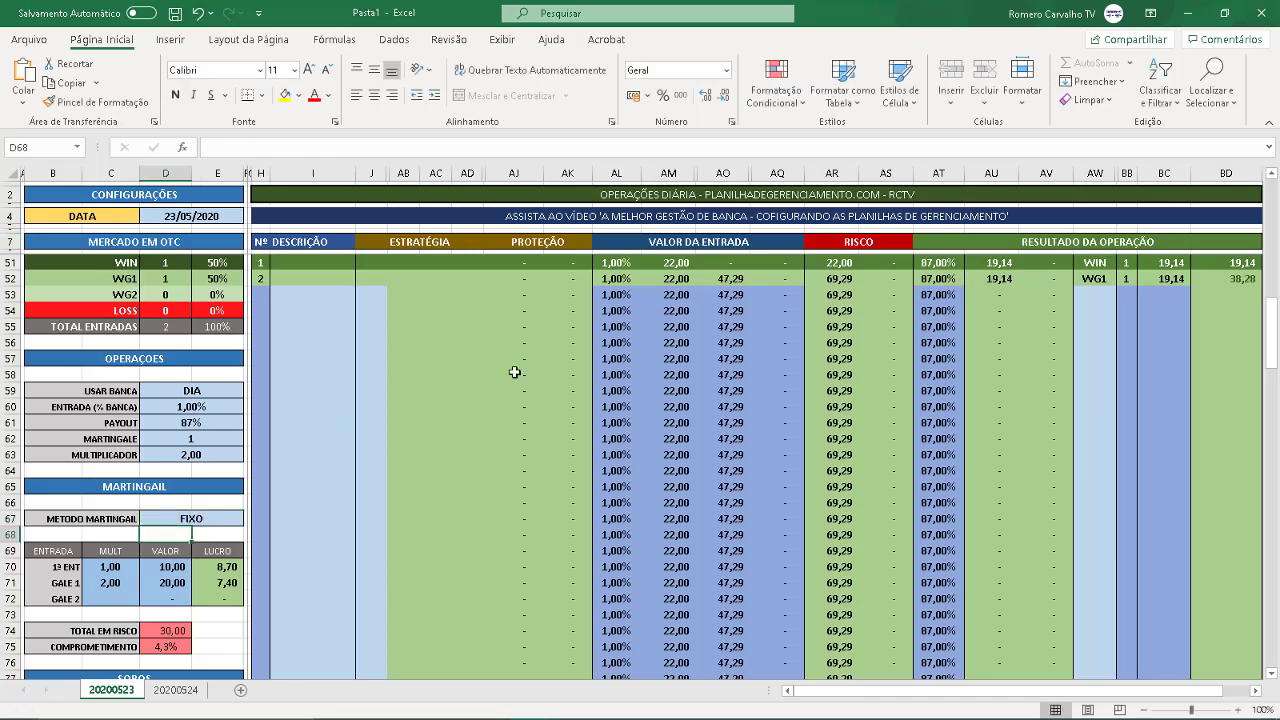
Compare the profits of rows 51 and 52 under the fixed method, and examine row 52's GAIL 1 value, payout and risk
left_click(736, 283)
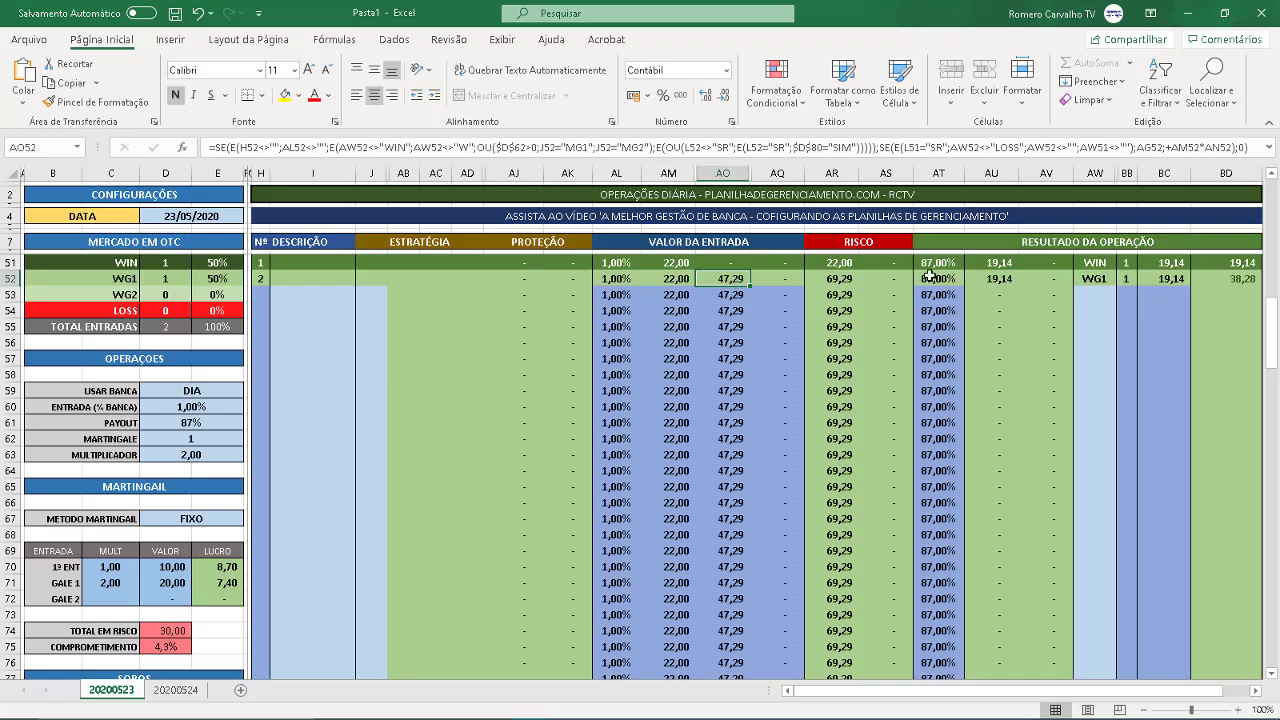
left_click(984, 279)
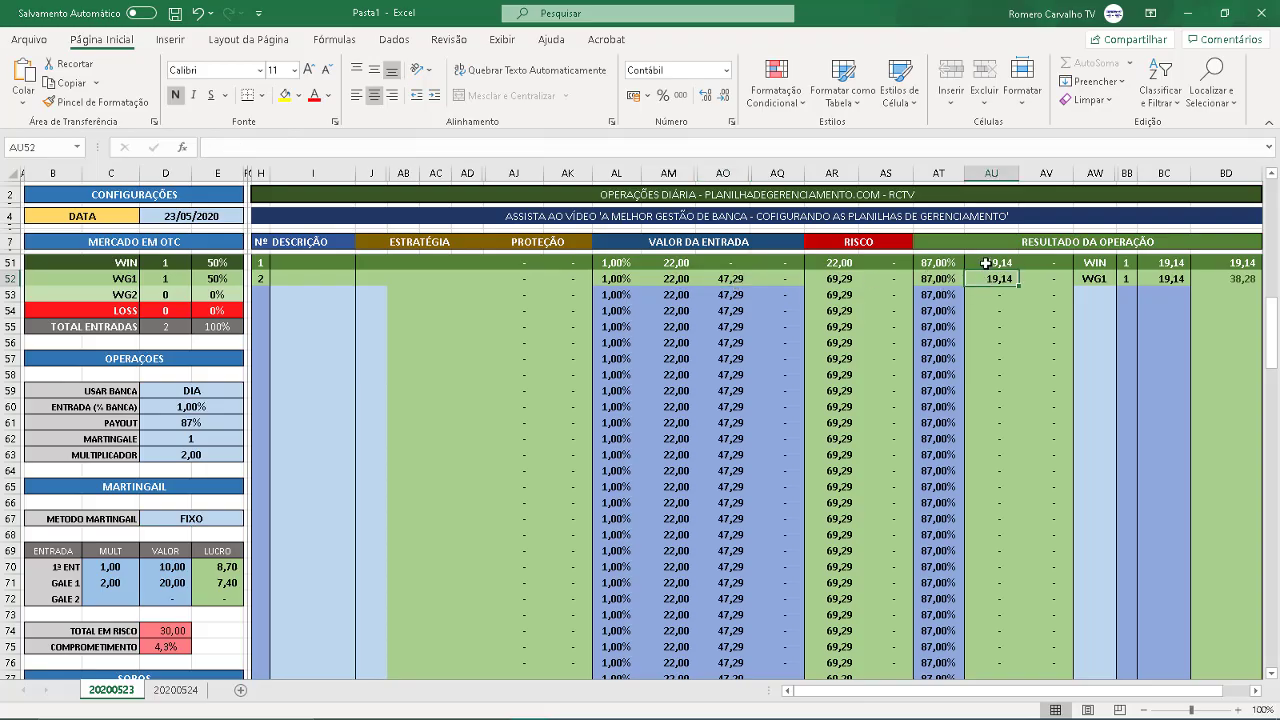
left_click(986, 262)
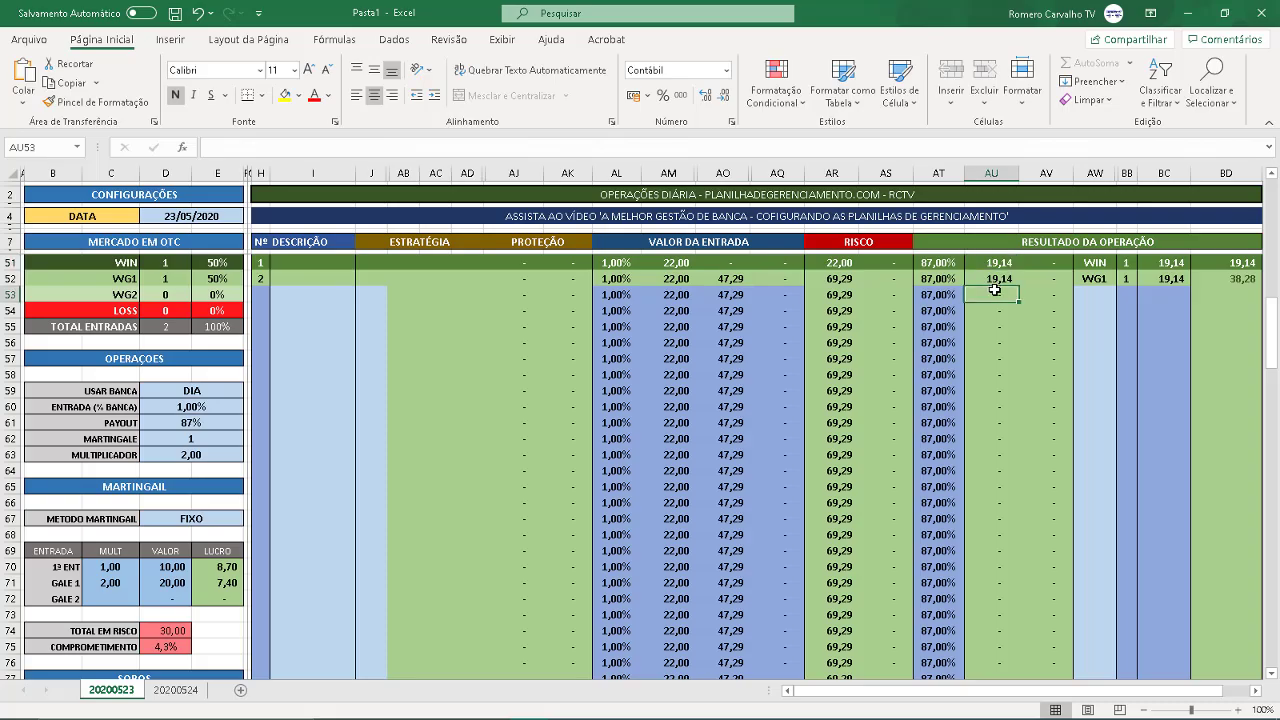
left_click(991, 280)
left_click(990, 264)
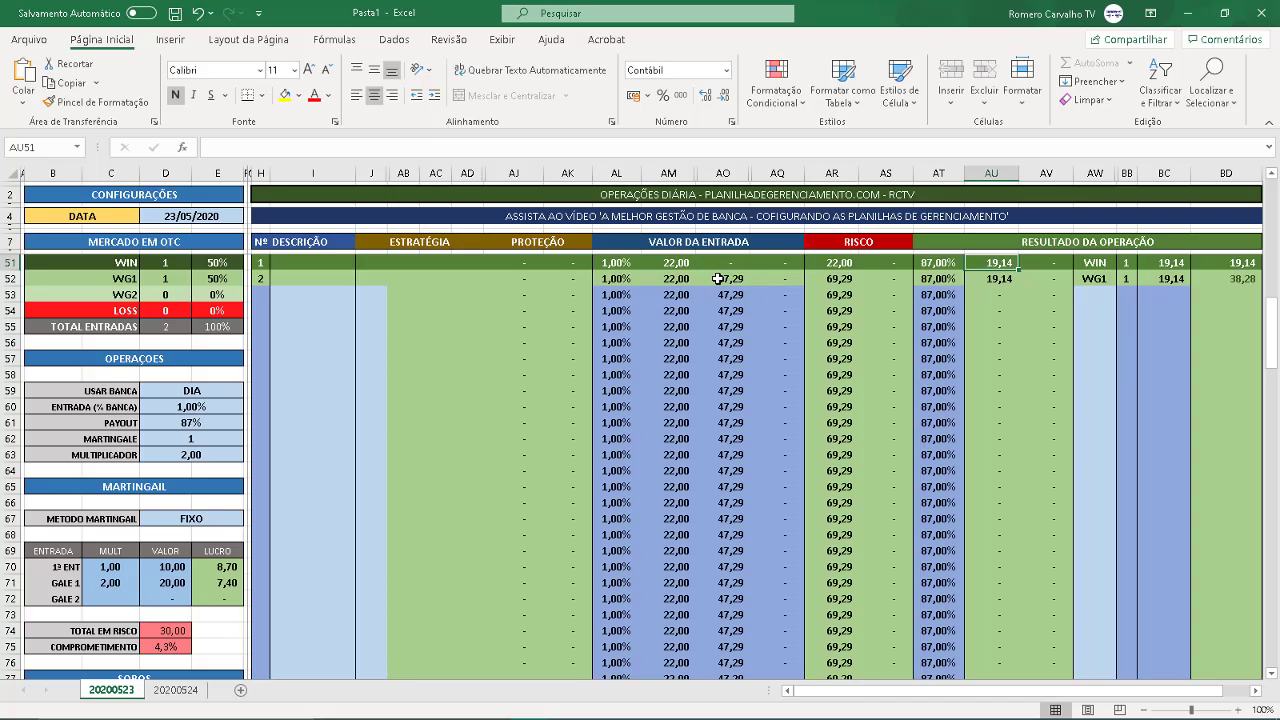
left_click(996, 288)
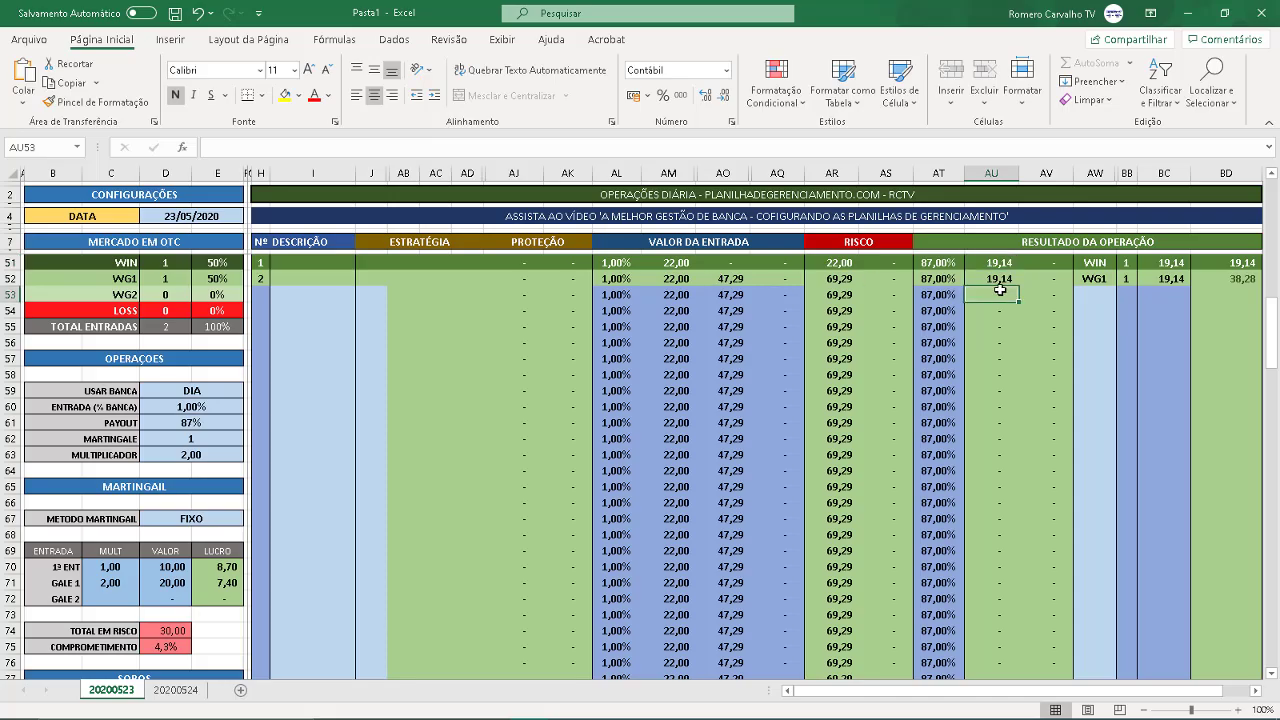
left_click(933, 280)
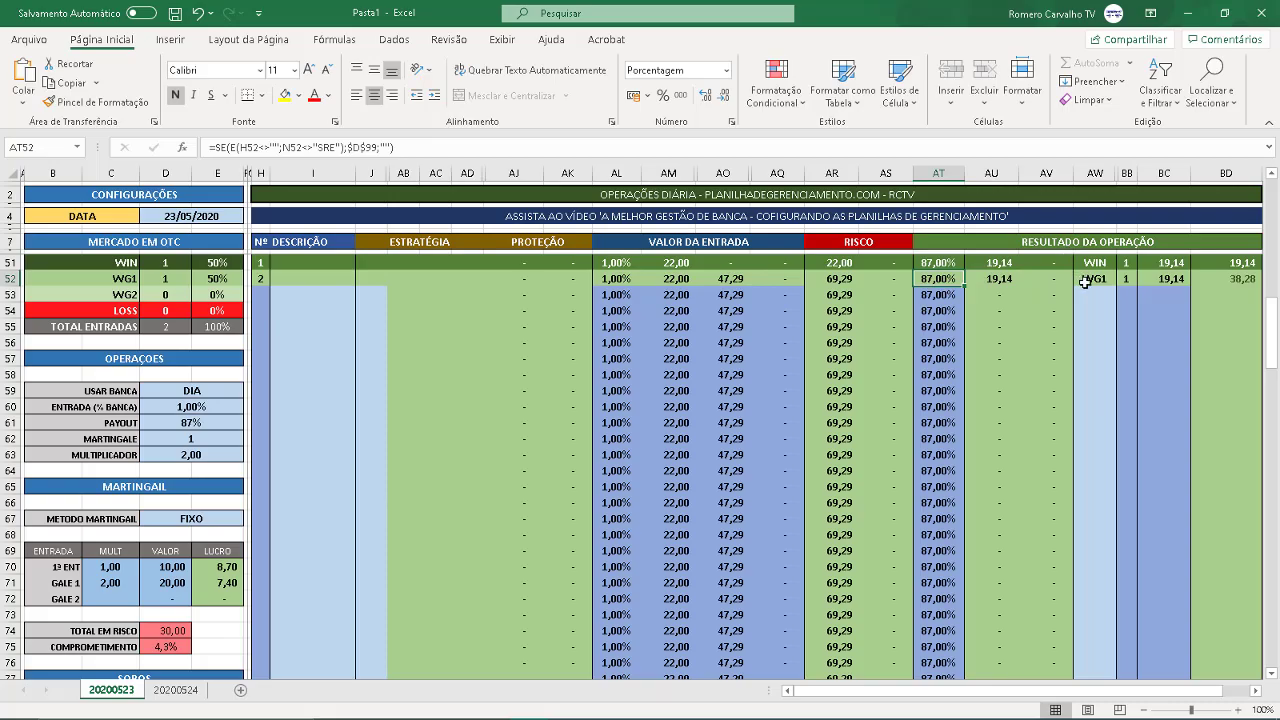
left_click(731, 281)
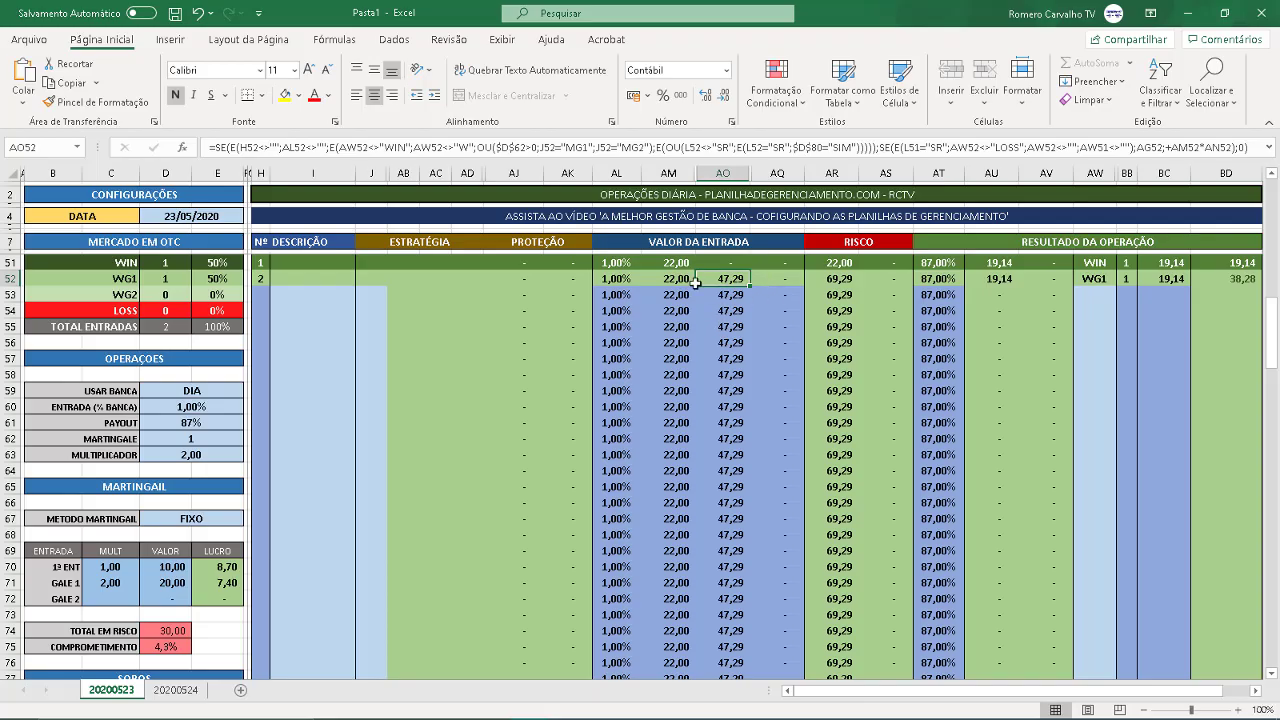
left_click(851, 280)
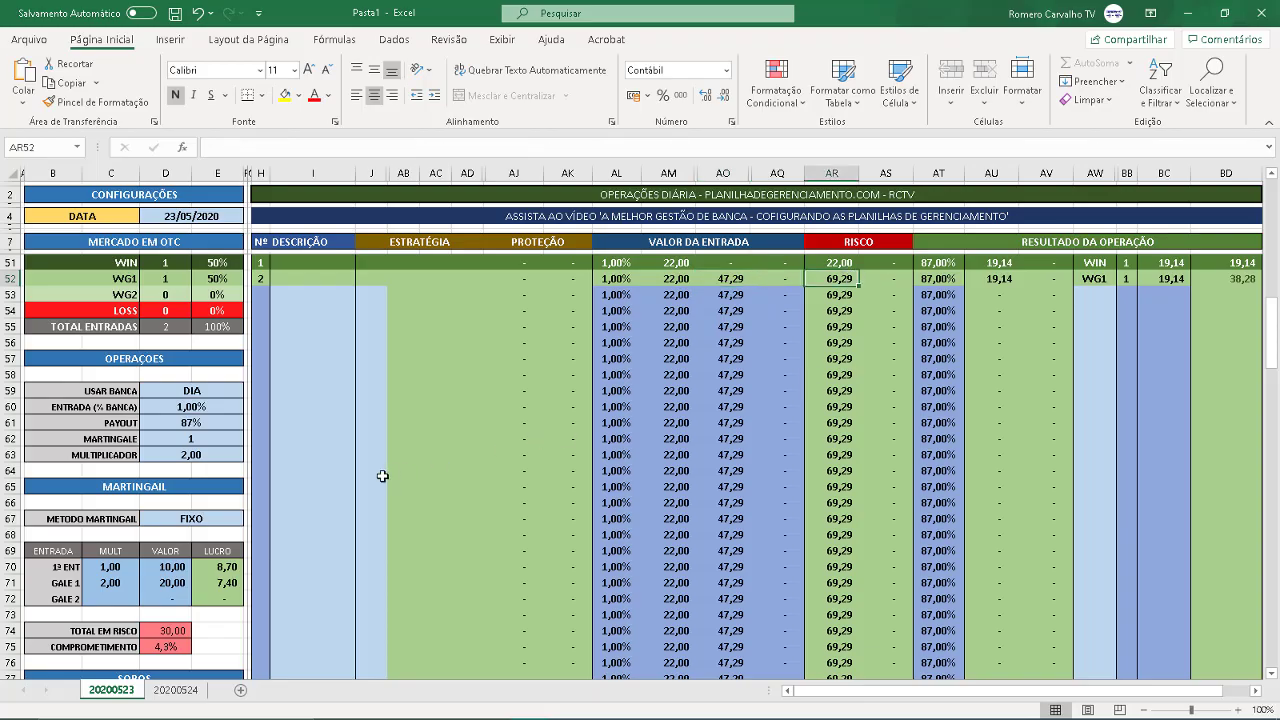
Set METODO MARTINGAIL back to NORMAL
left_click(222, 514)
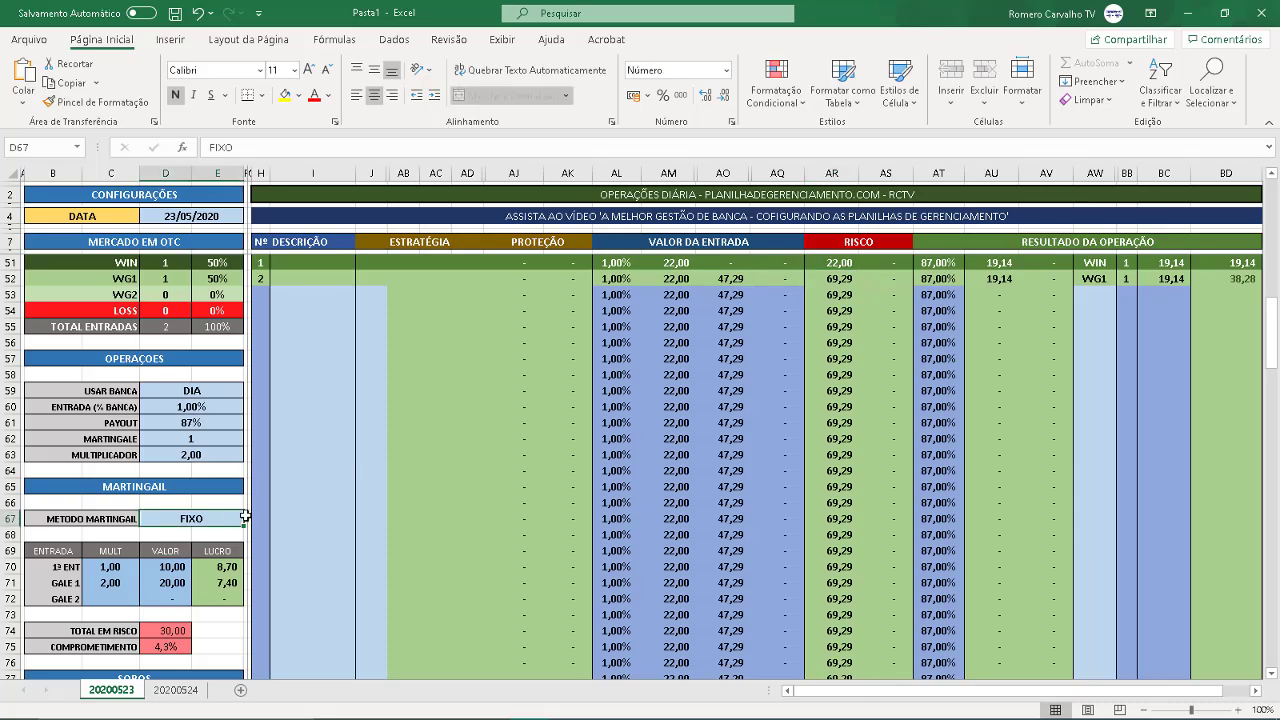
type("NORM")
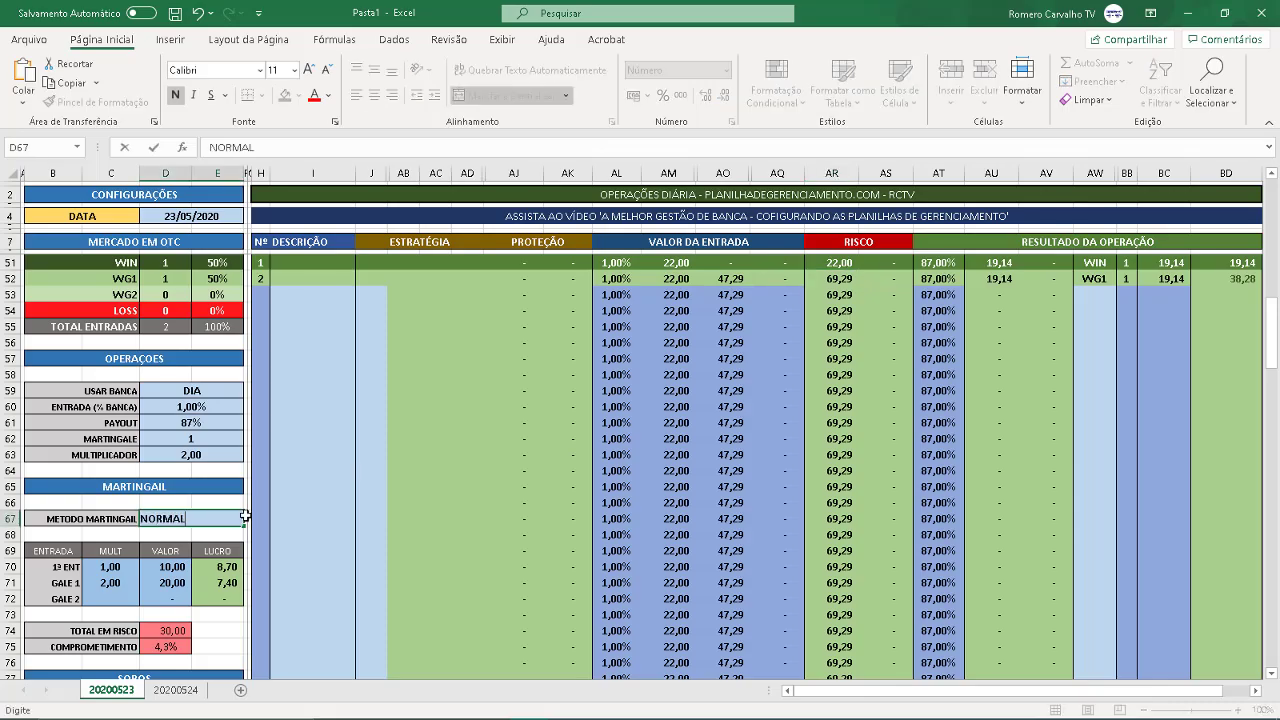
type("AL")
key("Return")
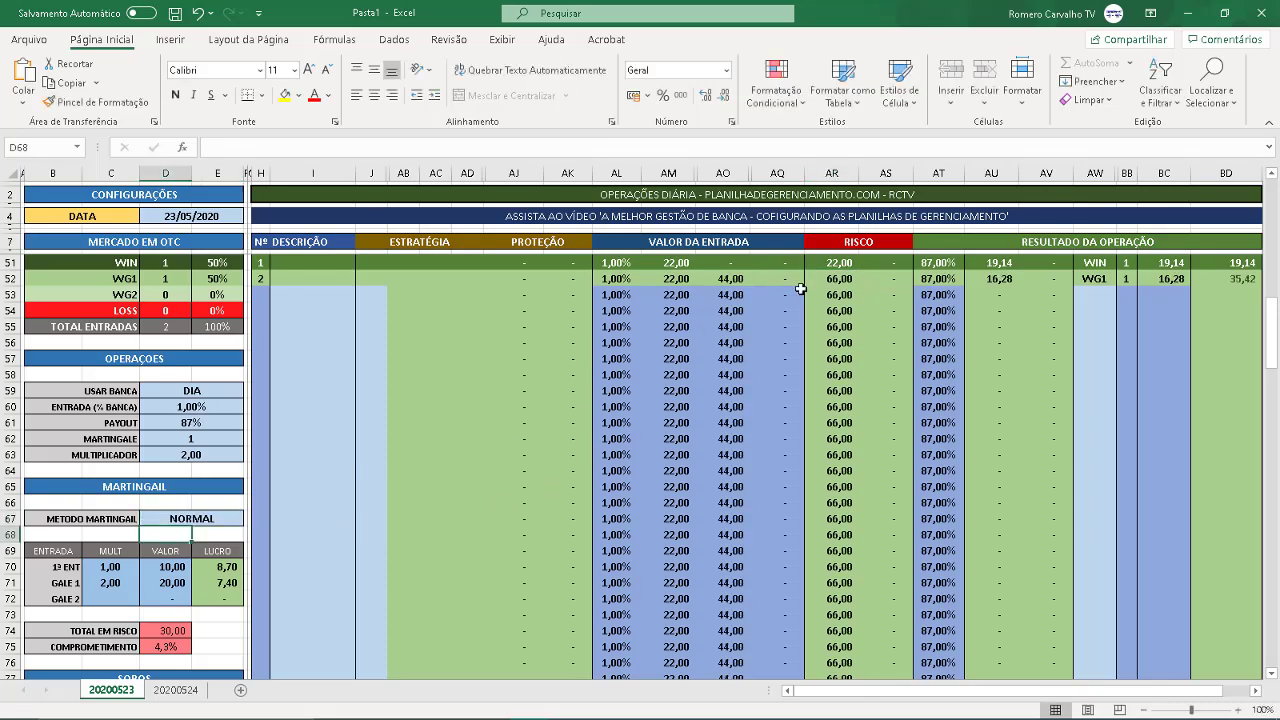
Switch METODO MARTINGAIL to REC to compare the effect on the operations table, and undo the change
left_click(199, 504)
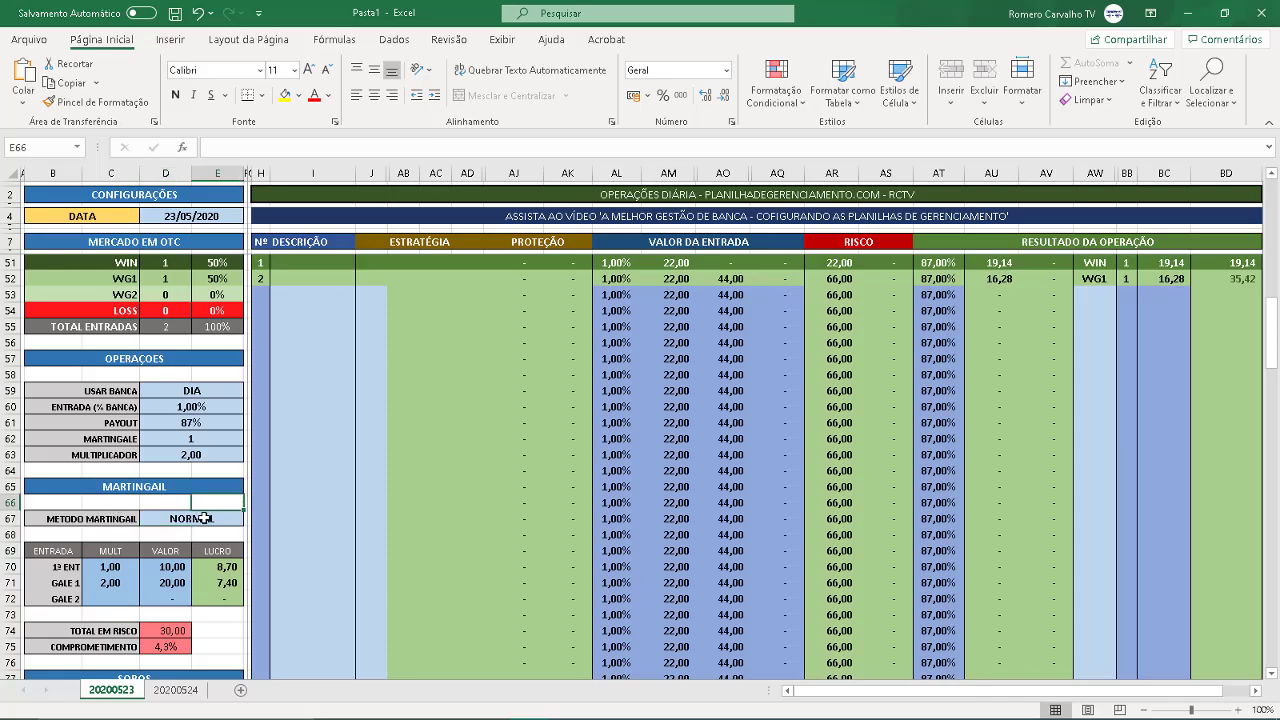
left_click(203, 518)
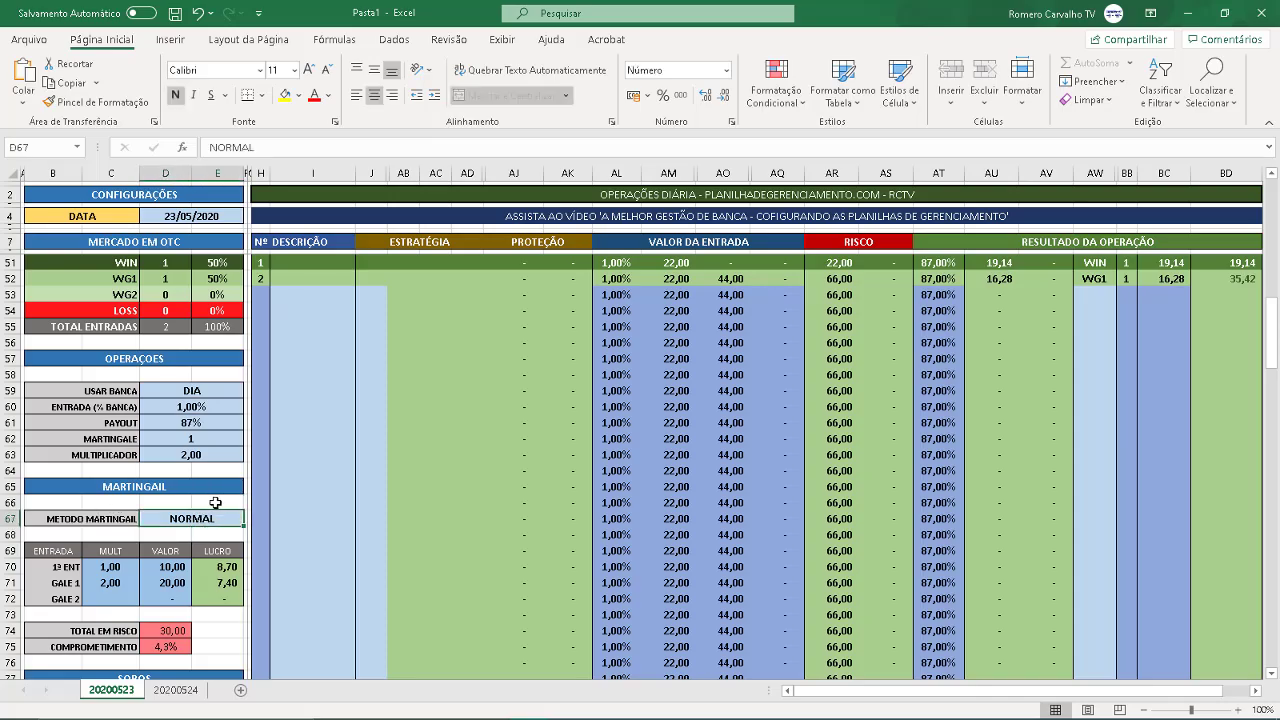
type("REC")
key("Return")
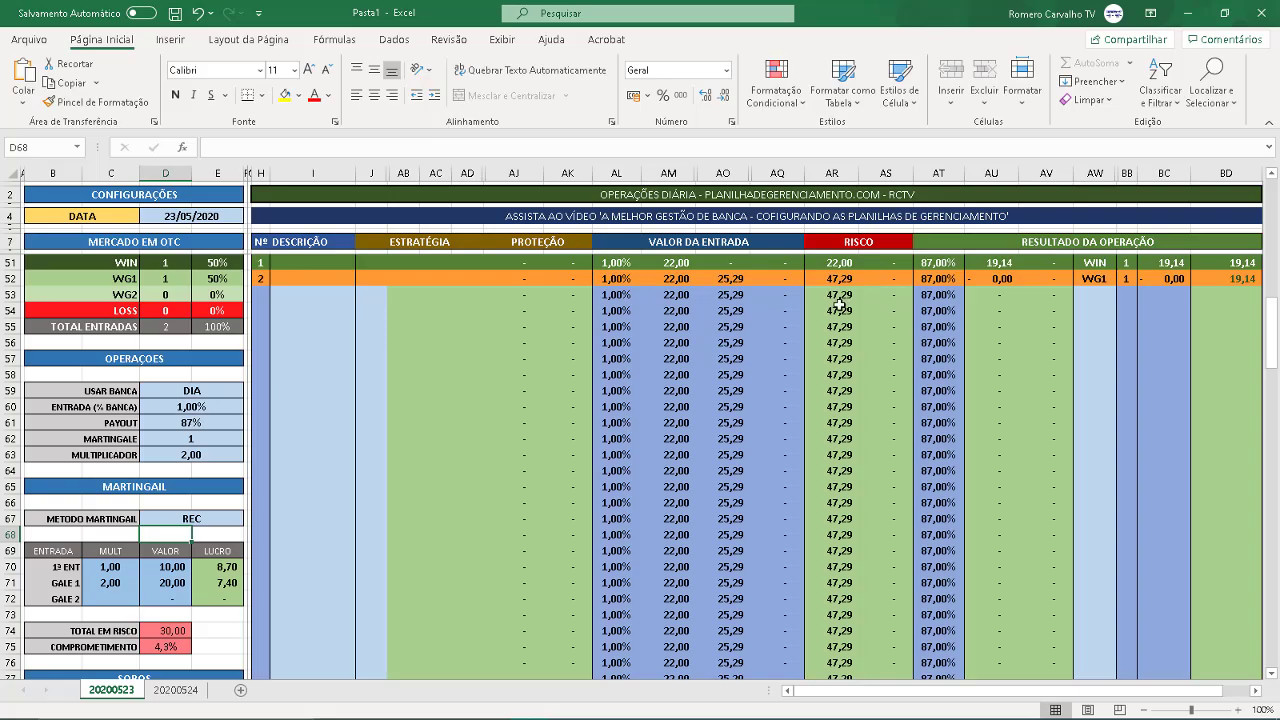
key("ctrl+z")
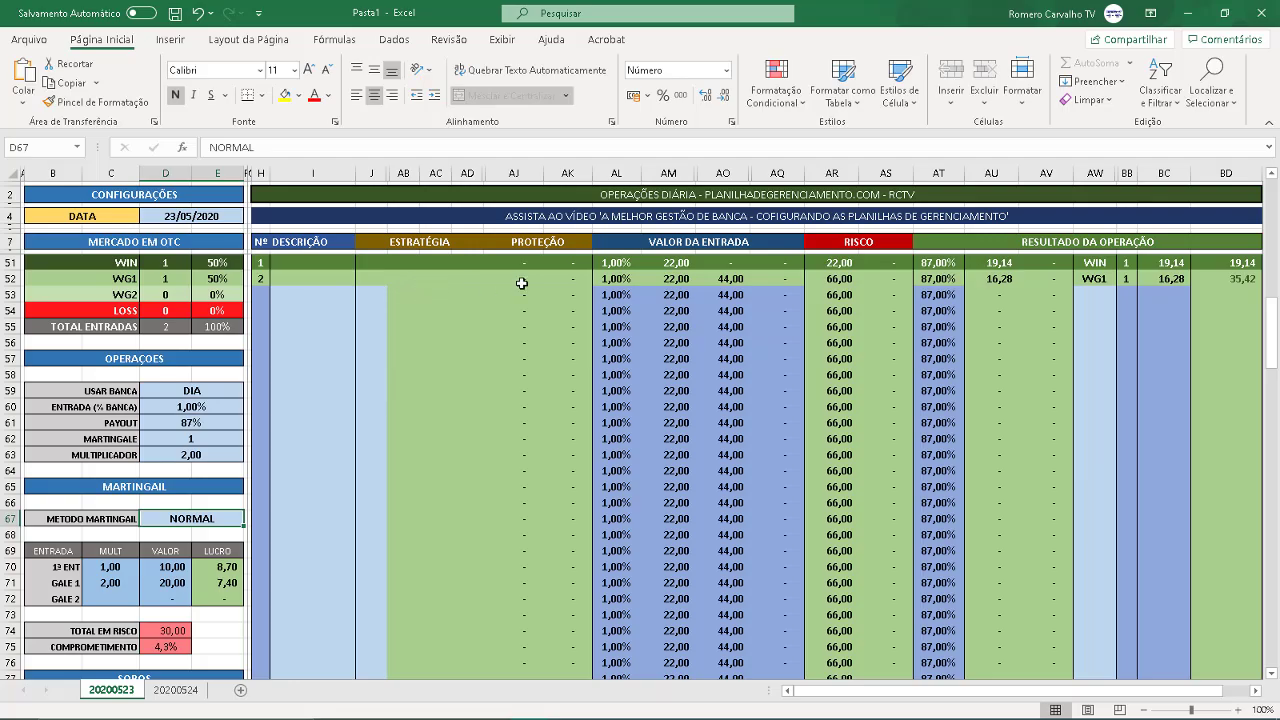
Review the entry and GAIL 1 values of rows 51 and 52, and enter LOSS as the result in AW53, checking its loss amount
left_click(732, 261)
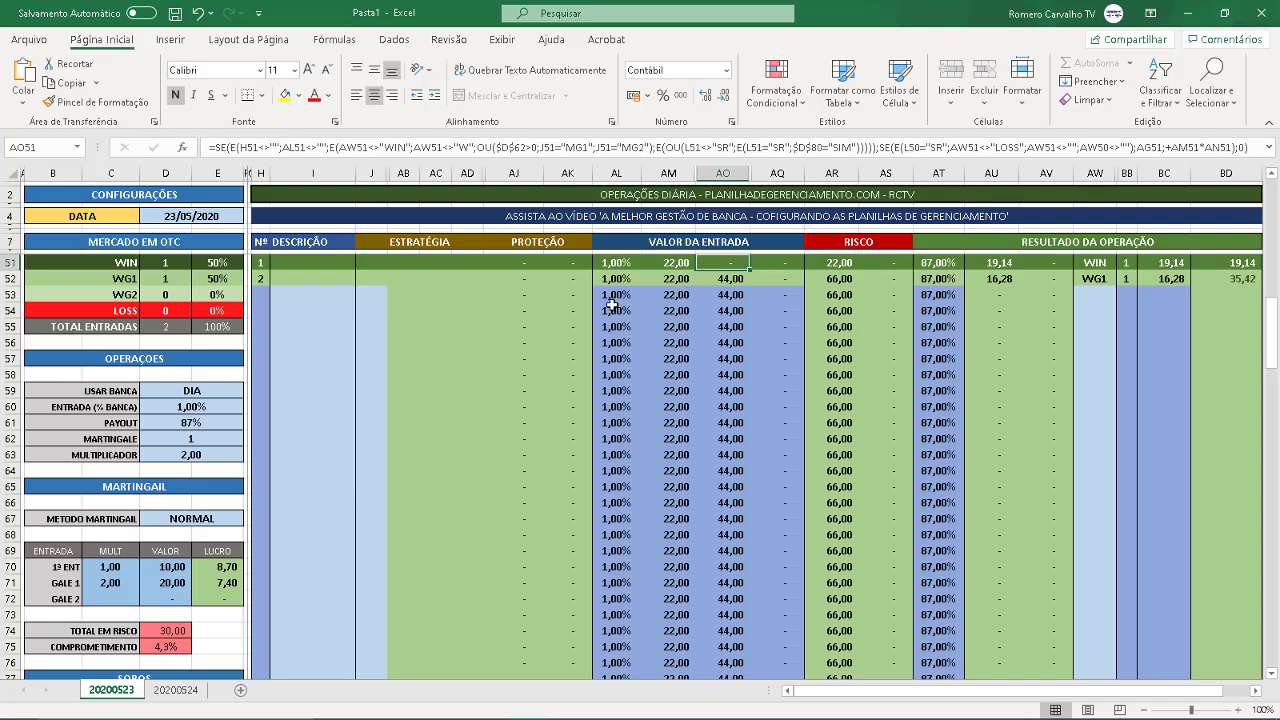
left_click(680, 264)
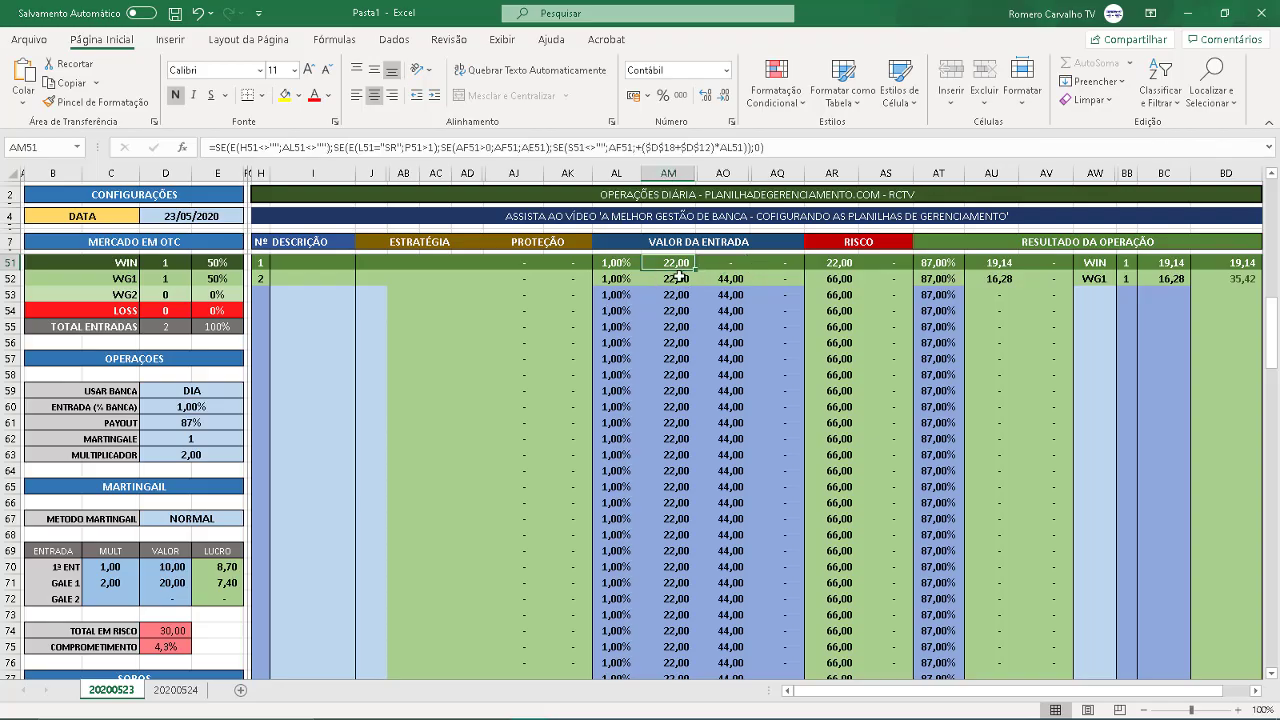
left_click(679, 278)
left_click(736, 280)
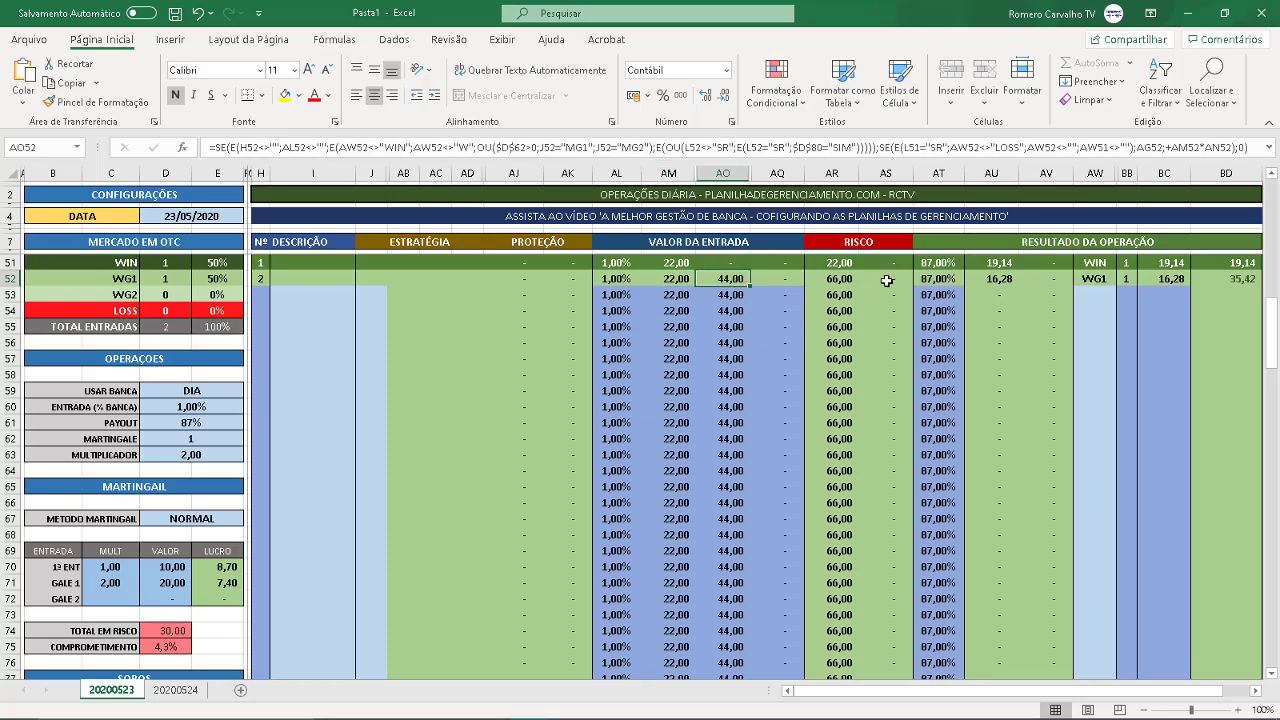
left_click(1091, 300)
type("LOSS")
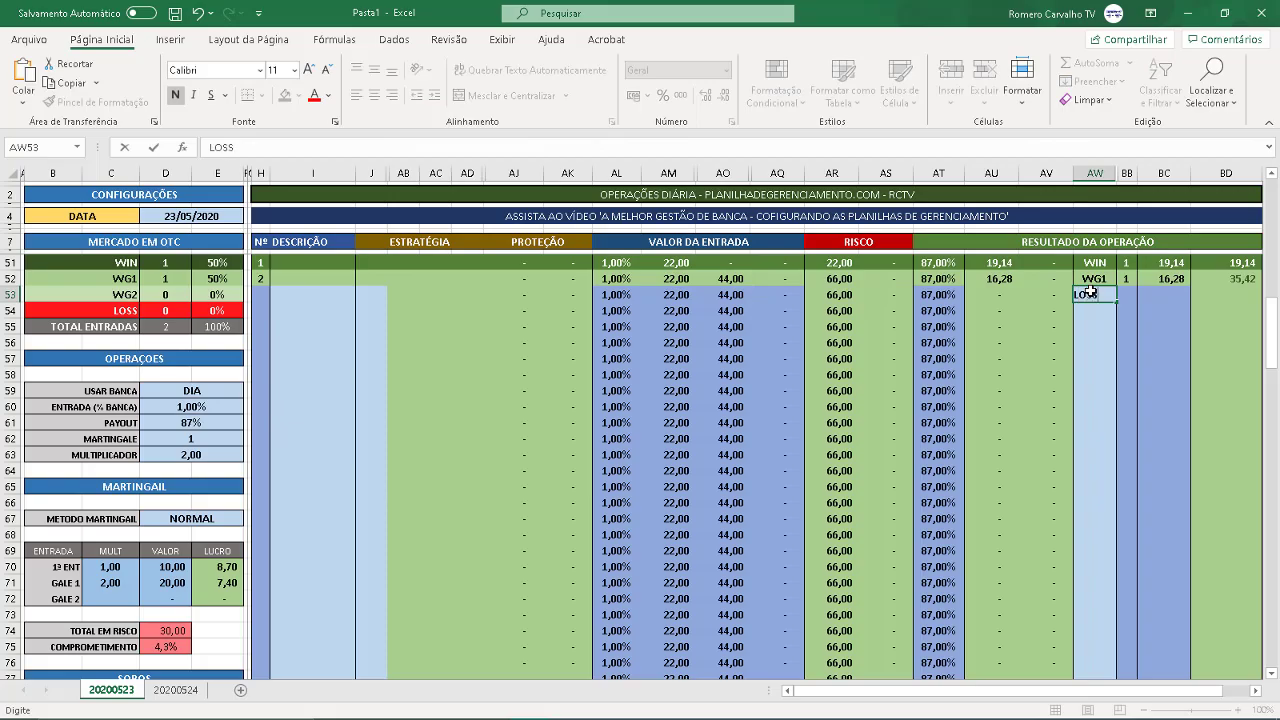
key("Return")
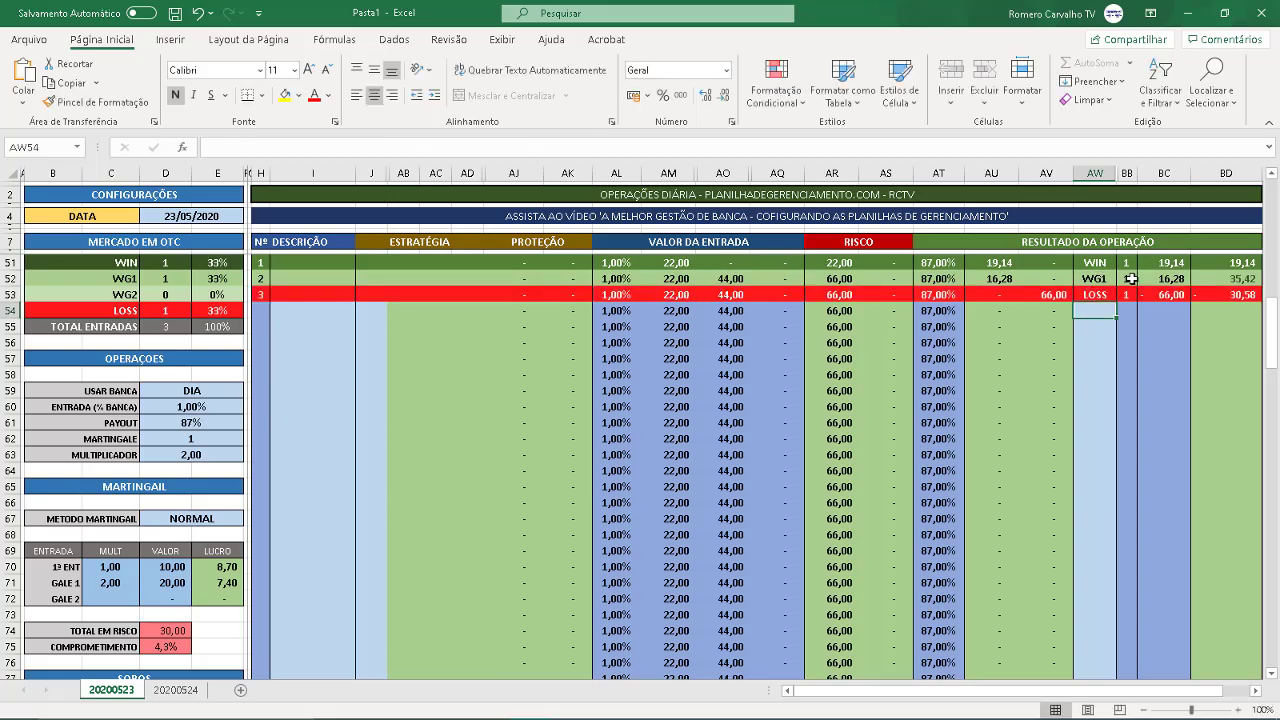
left_click(1182, 295)
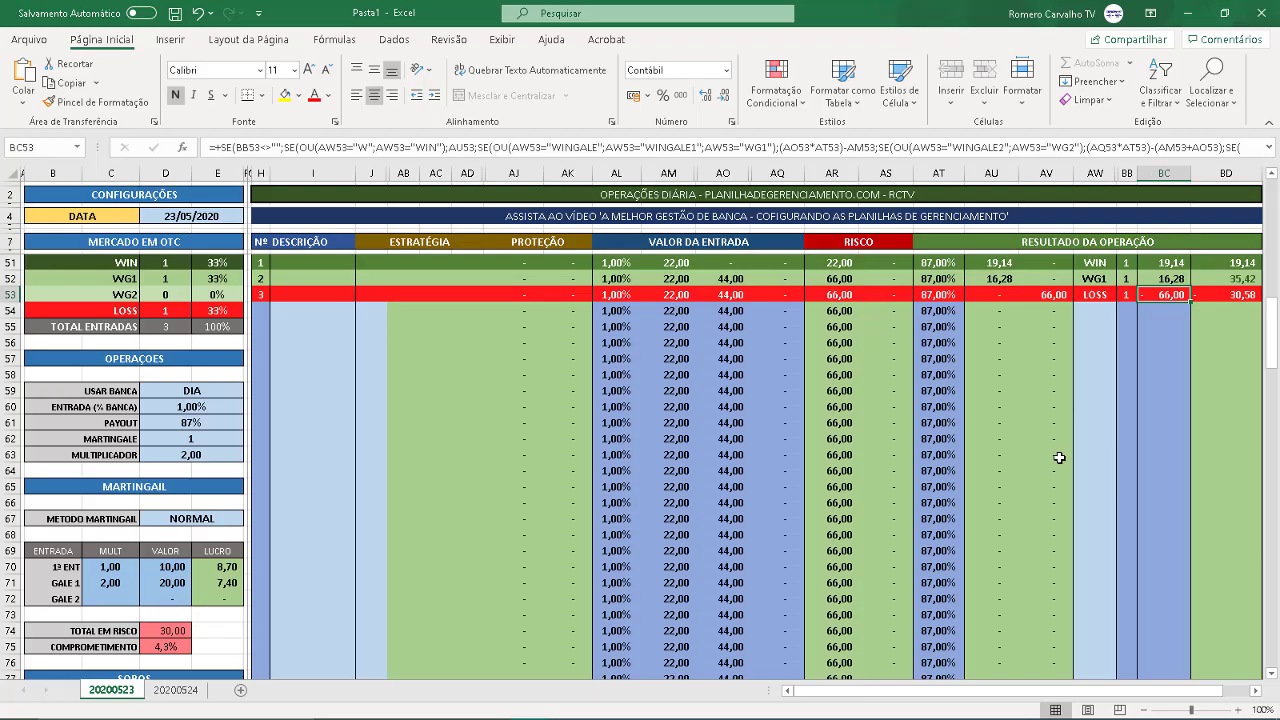